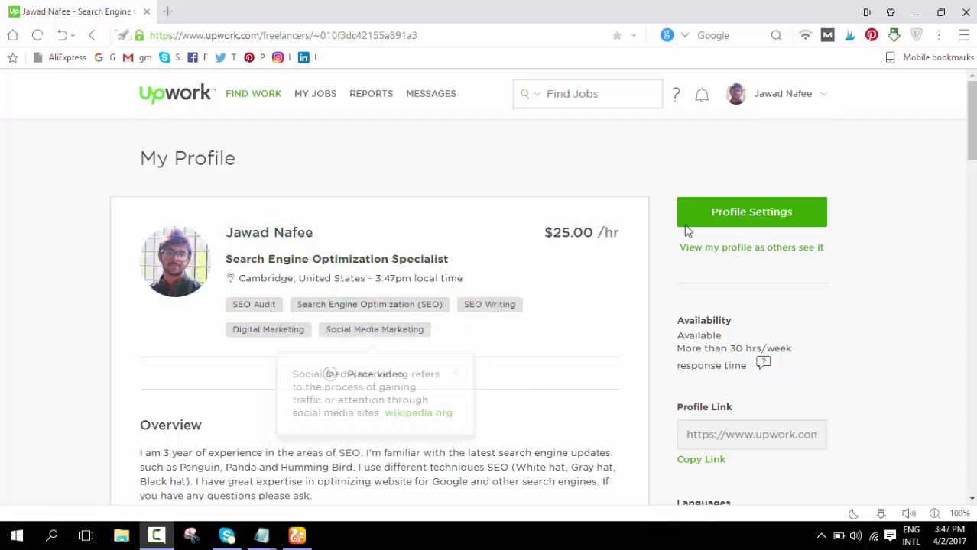
- Search among freelancers instead of jobs for "social media specialist"
{"action": "left_click", "coordinate": [536, 94]}
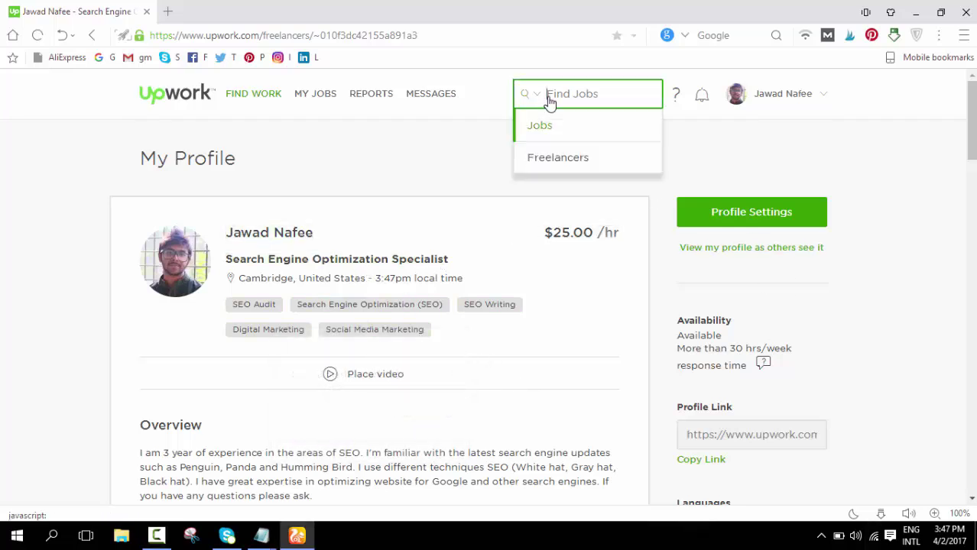
{"action": "left_click", "coordinate": [578, 161]}
{"action": "type", "text": "social "}
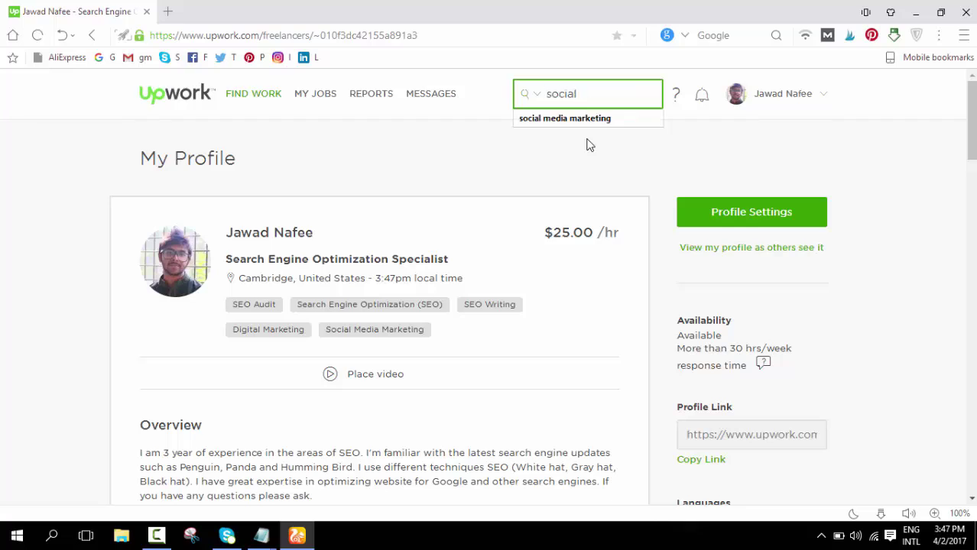
{"action": "type", "text": "media spe"}
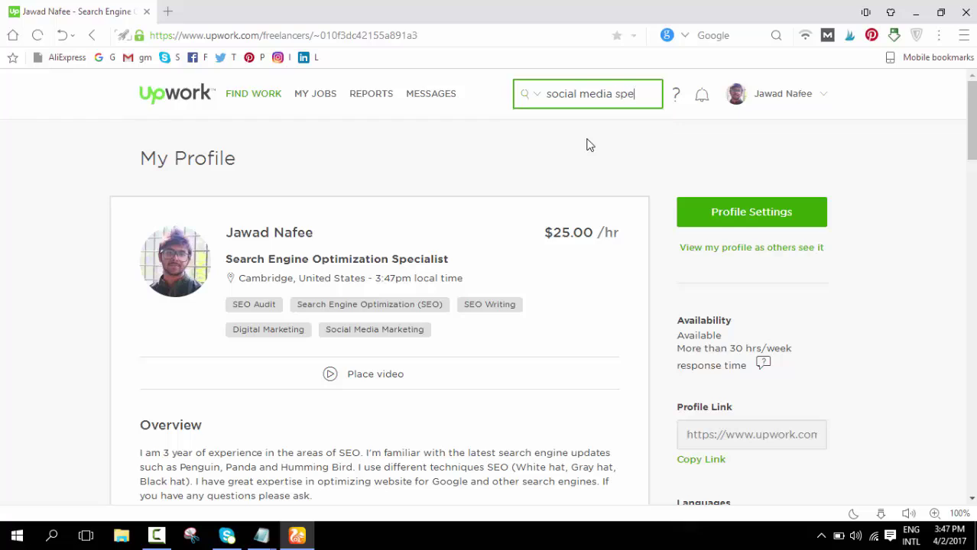
{"action": "key", "text": "BackSpace"}
{"action": "key", "text": "BackSpace"}
{"action": "type", "text": "pecialist"}
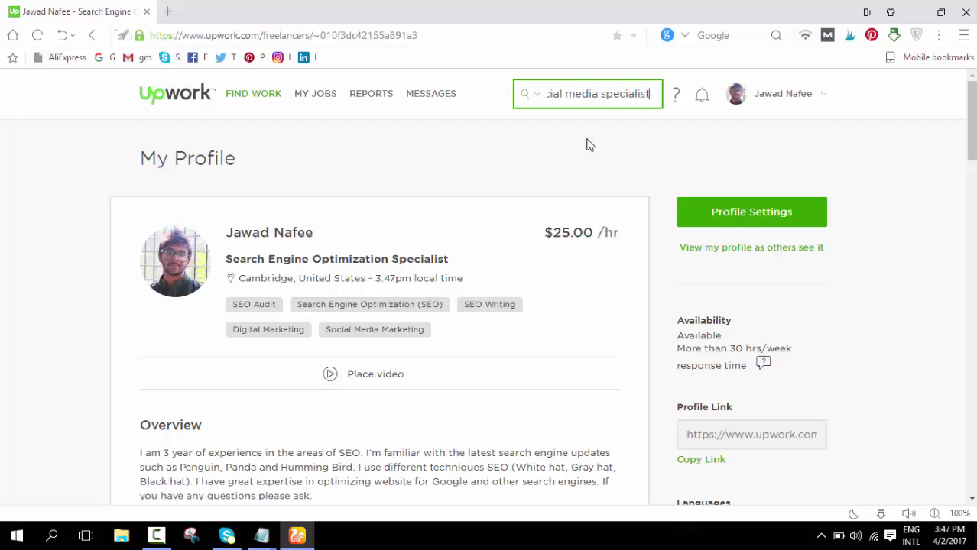
{"action": "key", "text": "Return"}
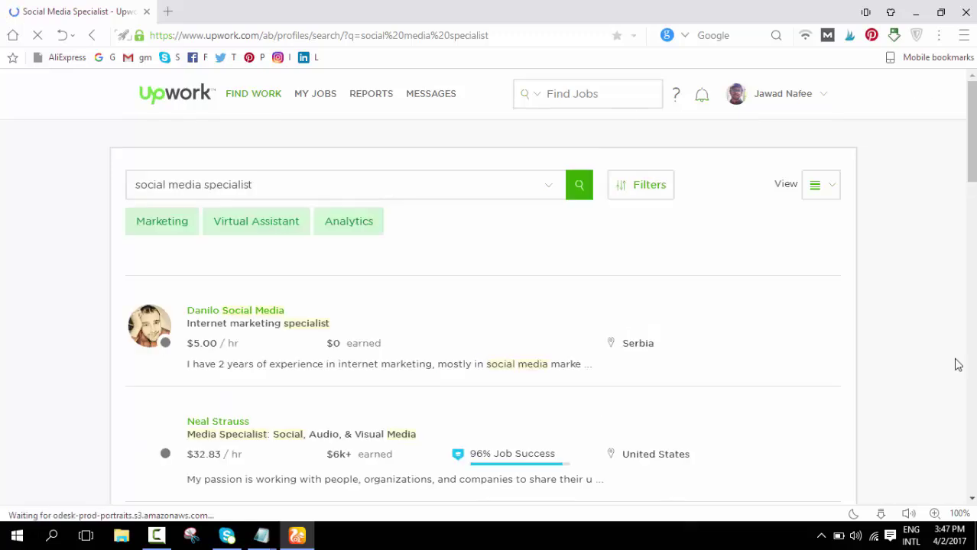
- Open the profiles of the first two freelancers in the search results, each in its own new tab
{"action": "scroll", "coordinate": [770, 329], "scroll_direction": "down", "scroll_amount": 1}
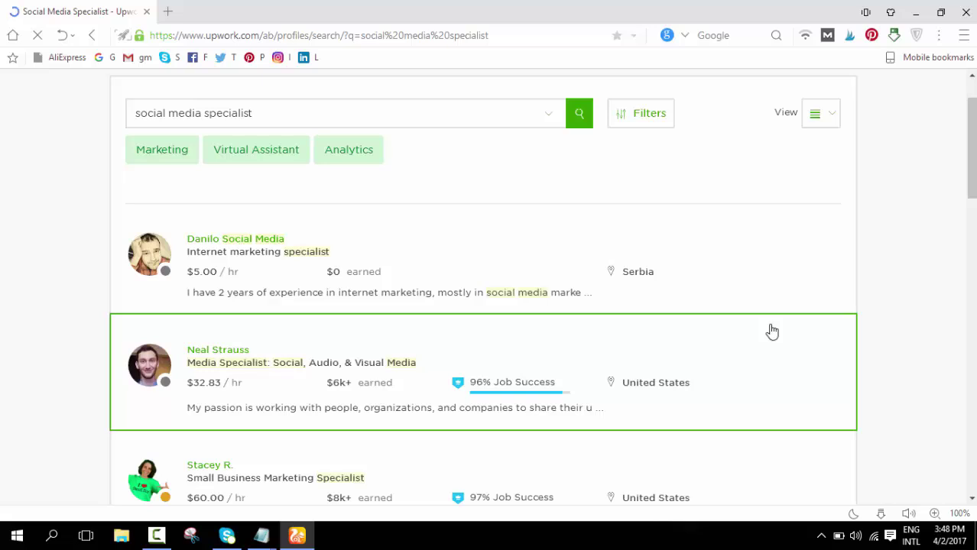
{"action": "scroll", "coordinate": [338, 340], "scroll_direction": "up", "scroll_amount": 1}
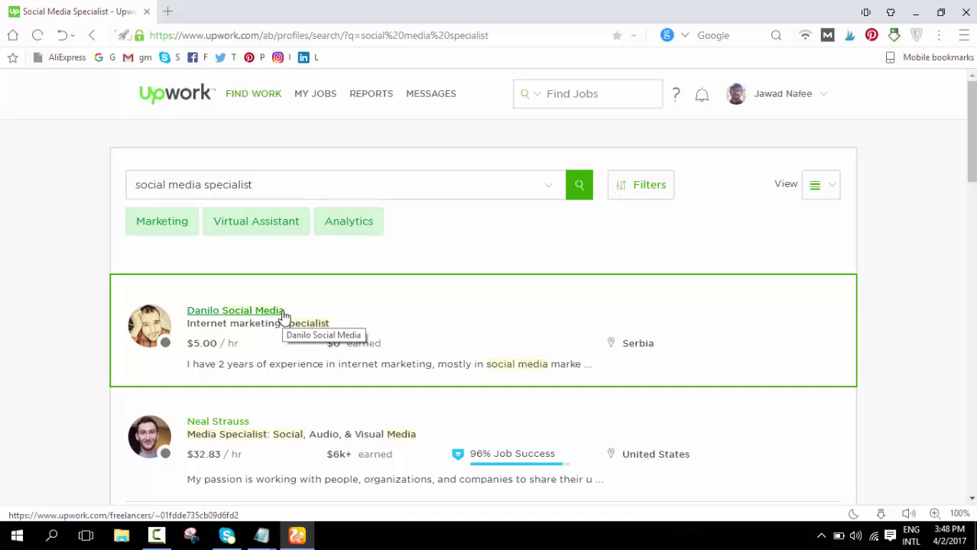
{"action": "scroll", "coordinate": [669, 371], "scroll_direction": "down", "scroll_amount": 6}
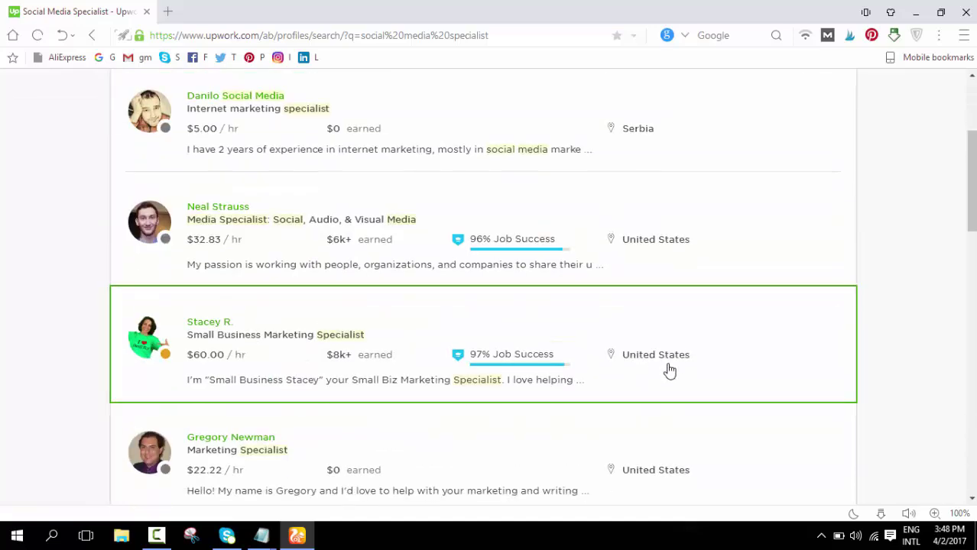
{"action": "scroll", "coordinate": [669, 370], "scroll_direction": "up", "scroll_amount": 5}
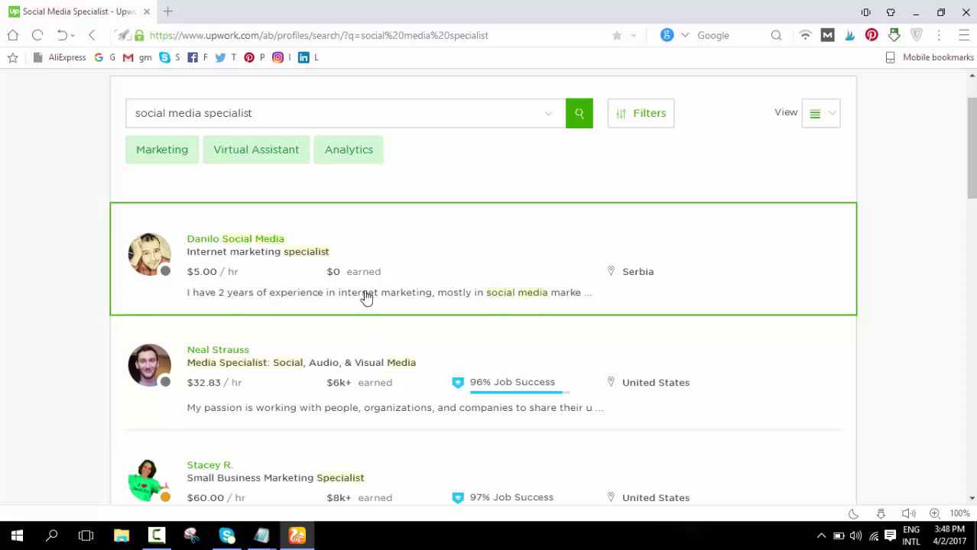
{"action": "mouse_move", "coordinate": [370, 275]}
{"action": "right_click", "coordinate": [251, 241]}
{"action": "left_click", "coordinate": [271, 250]}
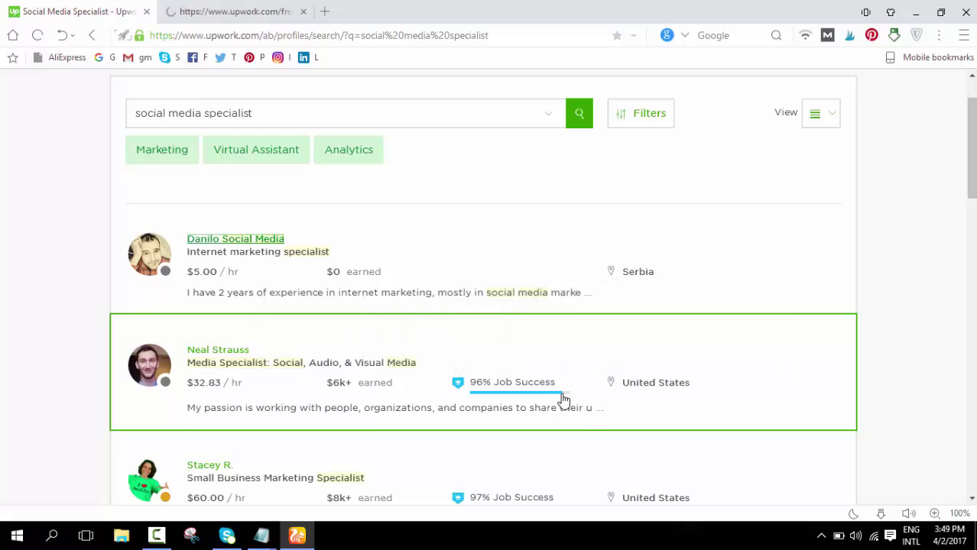
{"action": "right_click", "coordinate": [240, 351]}
{"action": "left_click", "coordinate": [259, 361]}
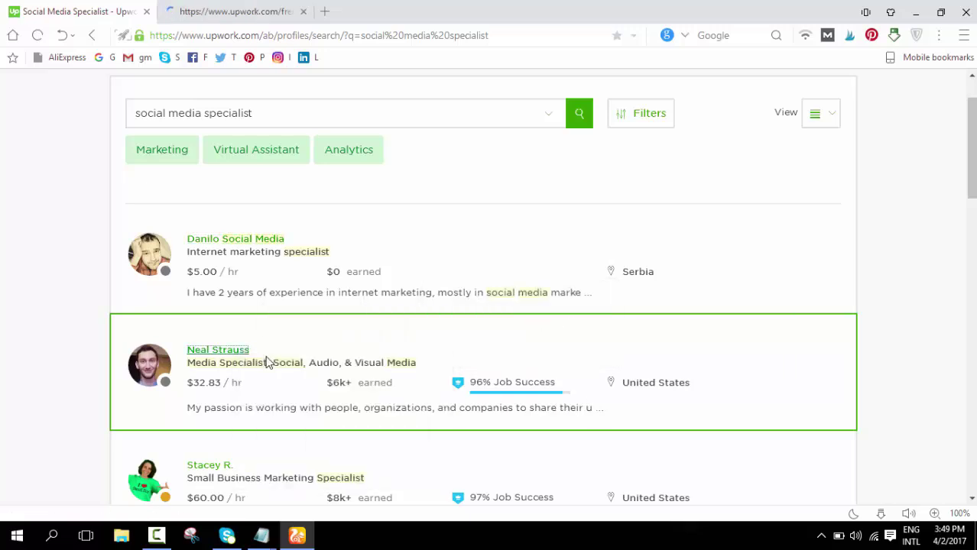
- Look through the further freelancers in the search results, including their online status, titles and hourly rates
{"action": "scroll", "coordinate": [395, 383], "scroll_direction": "down", "scroll_amount": 2}
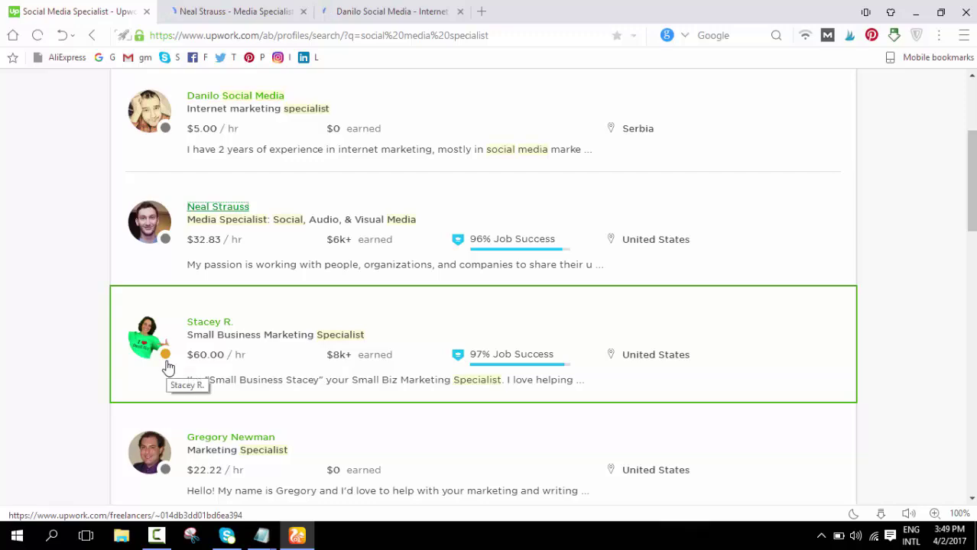
{"action": "scroll", "coordinate": [166, 365], "scroll_direction": "up", "scroll_amount": 2}
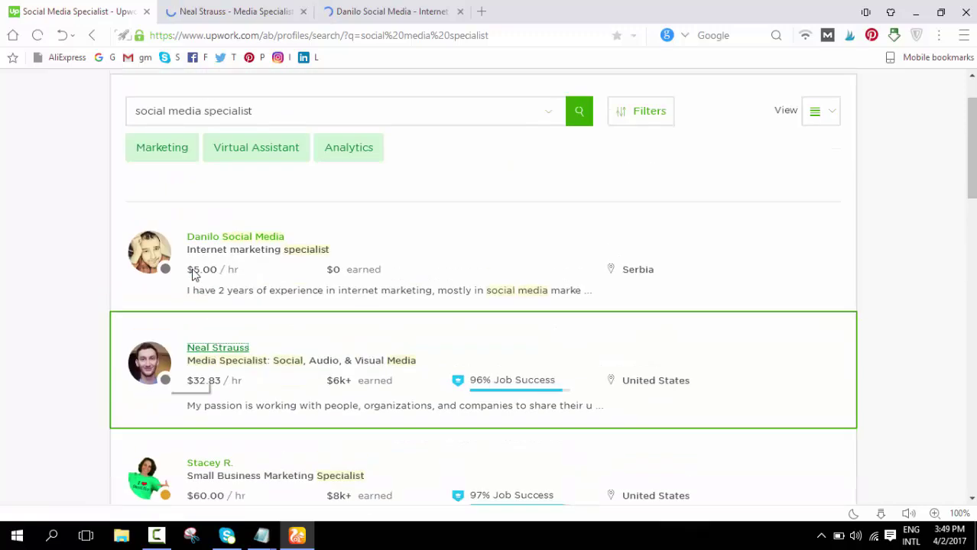
{"action": "scroll", "coordinate": [192, 276], "scroll_direction": "down", "scroll_amount": 2}
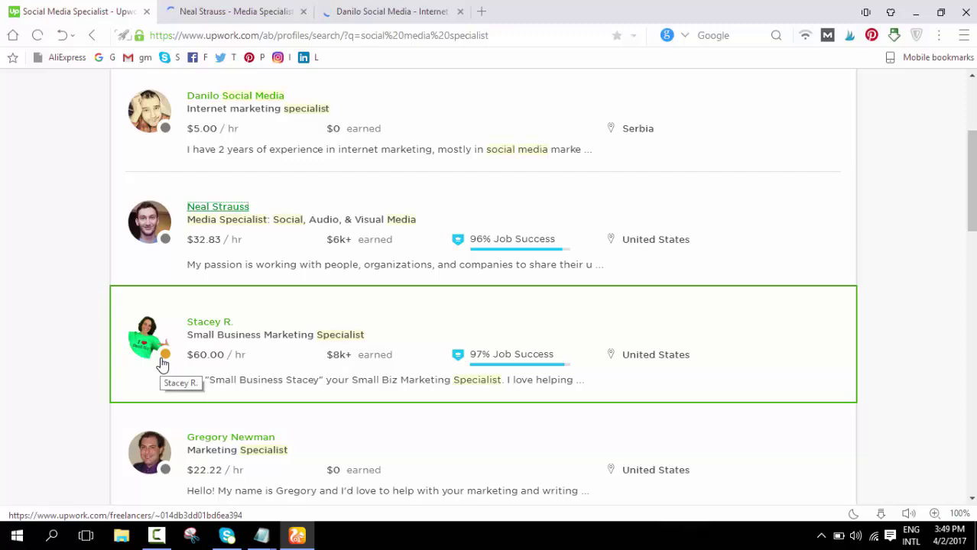
{"action": "scroll", "coordinate": [161, 366], "scroll_direction": "down", "scroll_amount": 8}
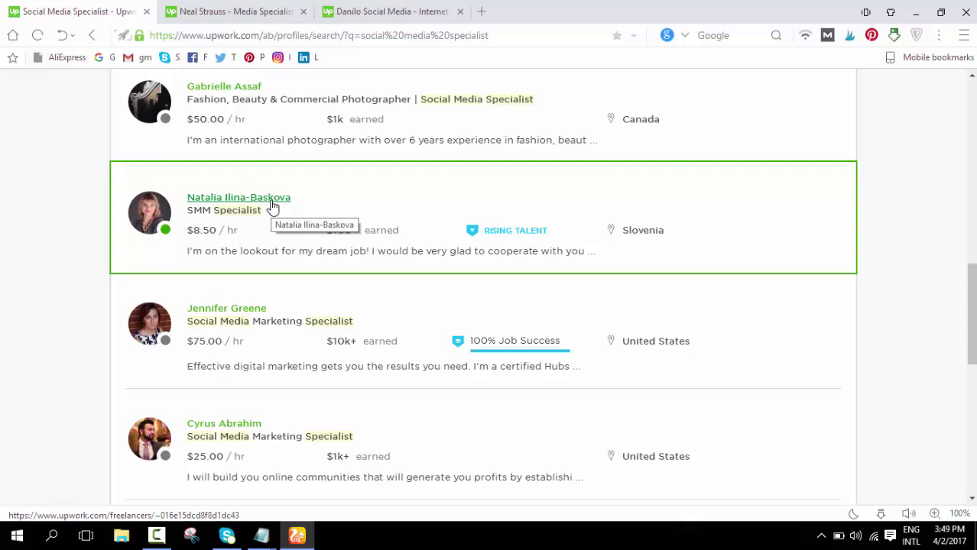
- Bring up the opened Internet marketing specialist profile, expand its full overview, and review the skills and education
{"action": "left_click", "coordinate": [229, 12]}
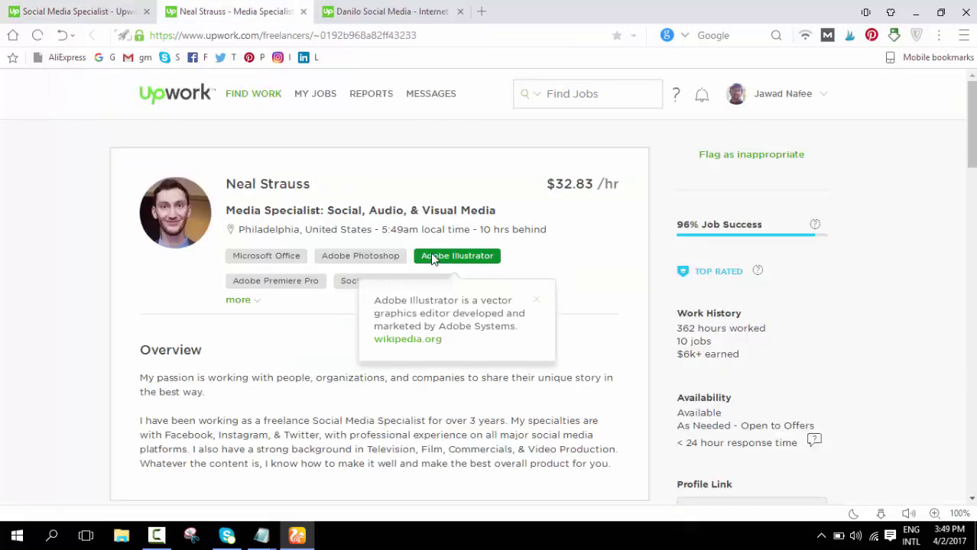
{"action": "scroll", "coordinate": [428, 180], "scroll_direction": "down", "scroll_amount": 2}
{"action": "key", "text": "ctrl+Tab"}
{"action": "scroll", "coordinate": [399, 252], "scroll_direction": "down", "scroll_amount": 4}
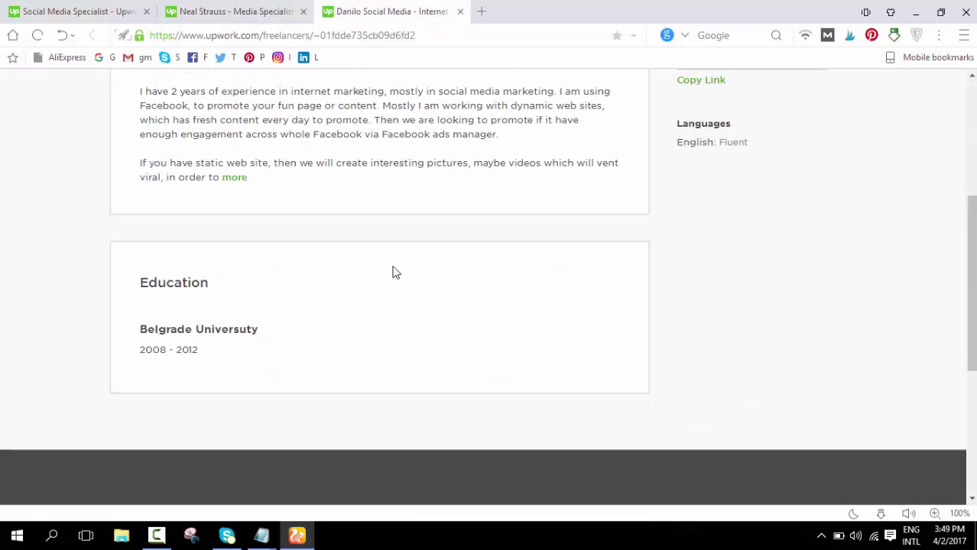
{"action": "left_click", "coordinate": [245, 177]}
{"action": "scroll", "coordinate": [393, 207], "scroll_direction": "up", "scroll_amount": 2}
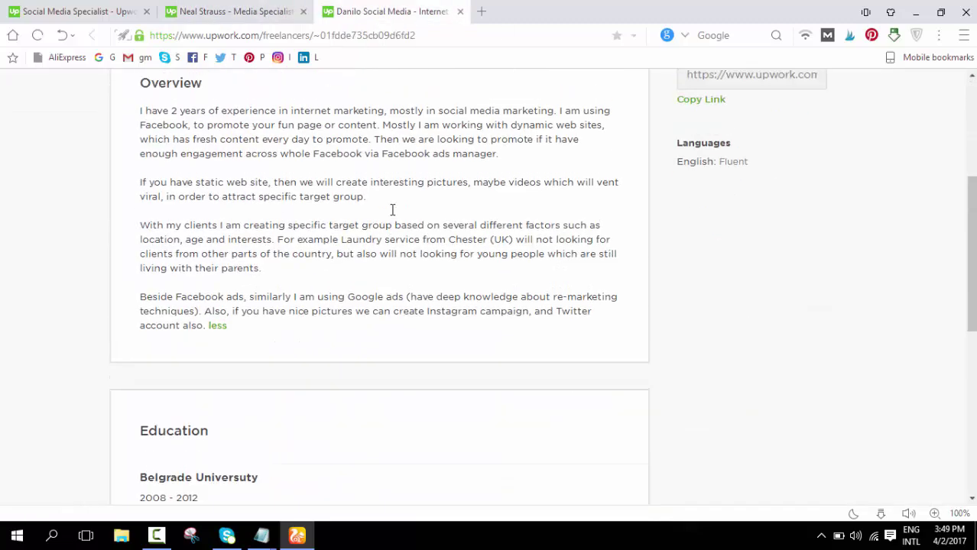
{"action": "scroll", "coordinate": [412, 252], "scroll_direction": "up", "scroll_amount": 2}
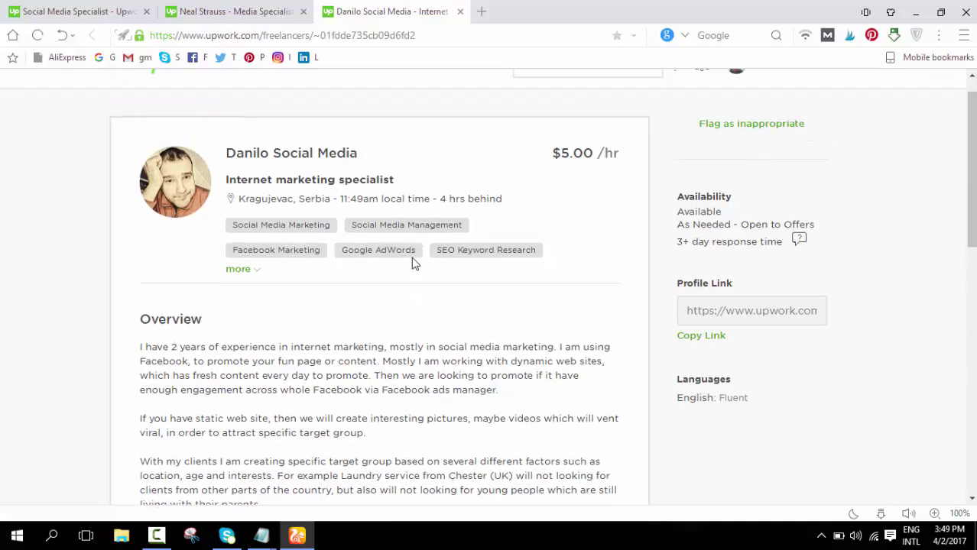
{"action": "scroll", "coordinate": [413, 263], "scroll_direction": "down", "scroll_amount": 4}
{"action": "scroll", "coordinate": [412, 263], "scroll_direction": "down", "scroll_amount": 3}
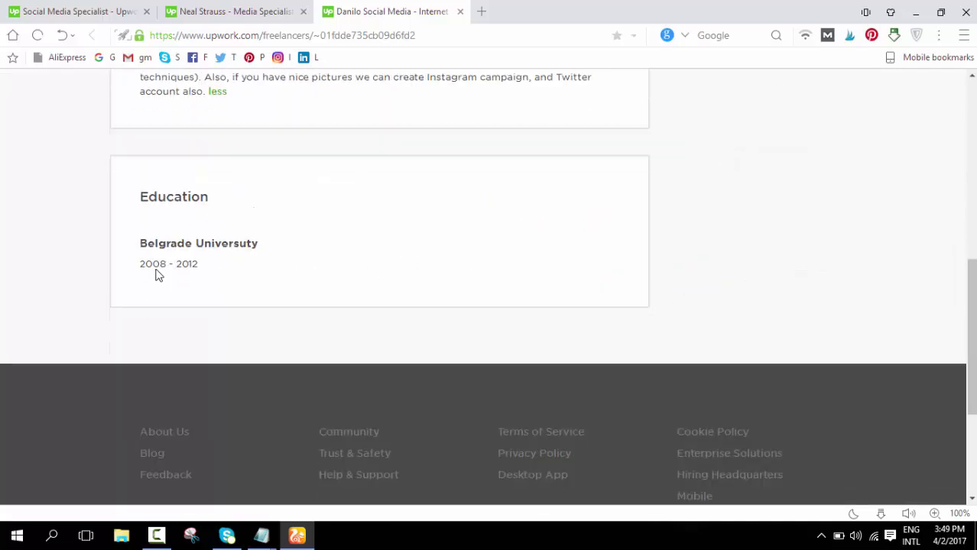
{"action": "scroll", "coordinate": [484, 292], "scroll_direction": "up", "scroll_amount": 5}
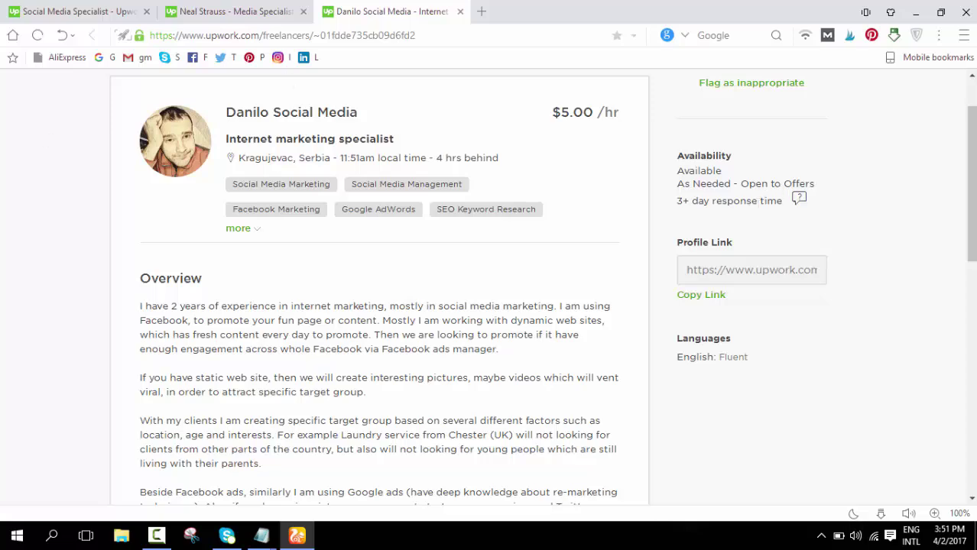
- Switch to the "Media Specialist: Social, Audio, & Visual Media" profile and examine its job success, skills, tests and employment history
{"action": "left_click", "coordinate": [222, 11]}
{"action": "scroll", "coordinate": [379, 332], "scroll_direction": "down", "scroll_amount": 8}
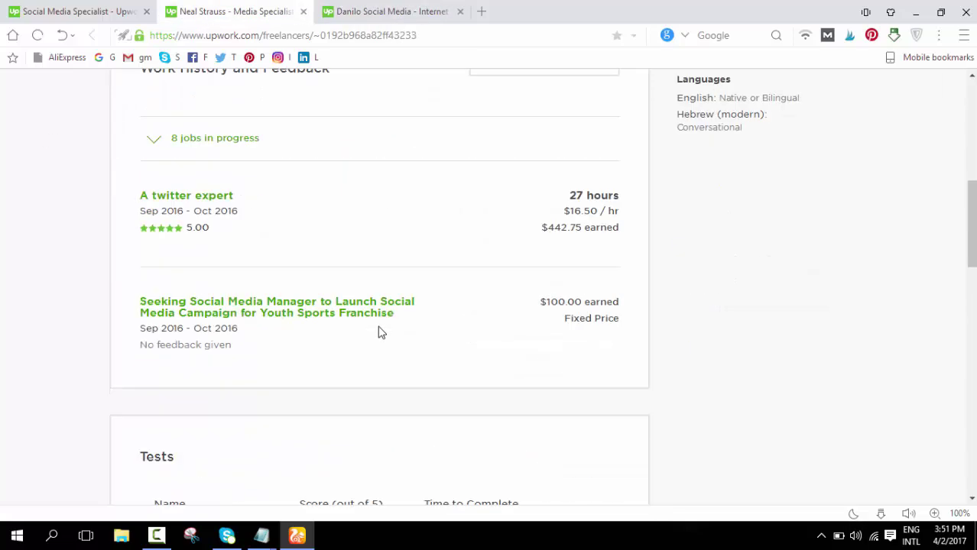
{"action": "scroll", "coordinate": [379, 331], "scroll_direction": "down", "scroll_amount": 5}
{"action": "scroll", "coordinate": [378, 331], "scroll_direction": "up", "scroll_amount": 5}
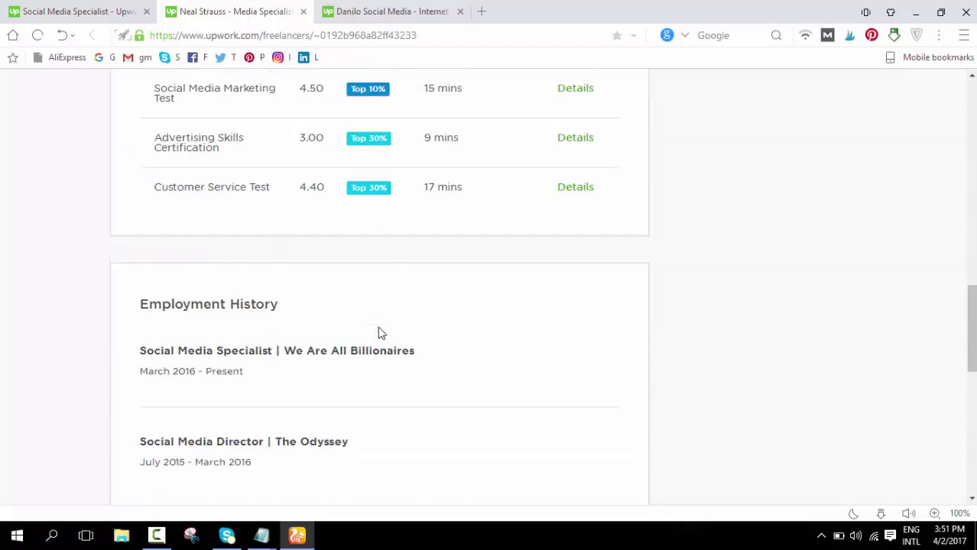
{"action": "scroll", "coordinate": [792, 321], "scroll_direction": "up", "scroll_amount": 10}
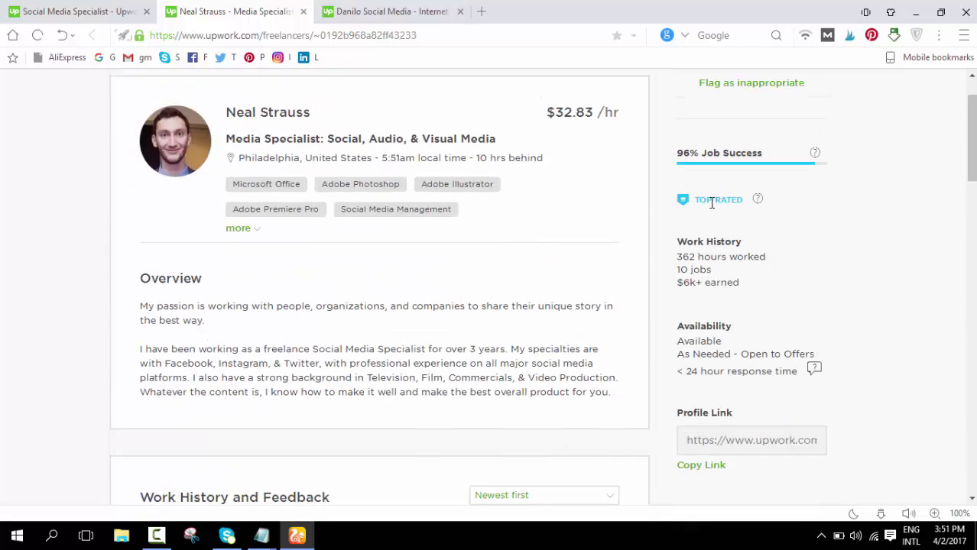
{"action": "scroll", "coordinate": [408, 254], "scroll_direction": "up", "scroll_amount": 2}
{"action": "scroll", "coordinate": [283, 230], "scroll_direction": "down", "scroll_amount": 5}
{"action": "scroll", "coordinate": [284, 251], "scroll_direction": "up", "scroll_amount": 5}
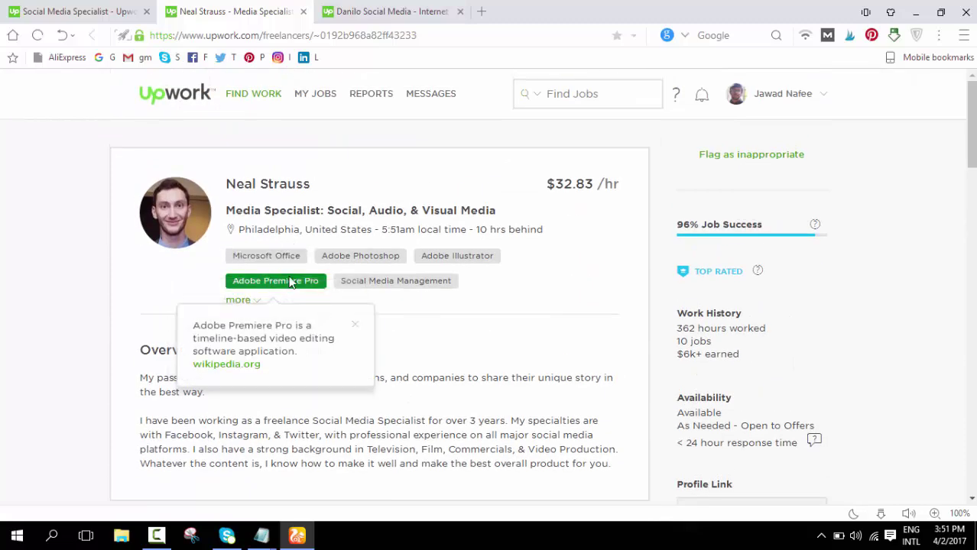
- Expand the jobs in progress under Work History and Feedback and examine the listed jobs, hours and earnings
{"action": "scroll", "coordinate": [435, 279], "scroll_direction": "down", "scroll_amount": 1}
{"action": "scroll", "coordinate": [449, 288], "scroll_direction": "down", "scroll_amount": 7}
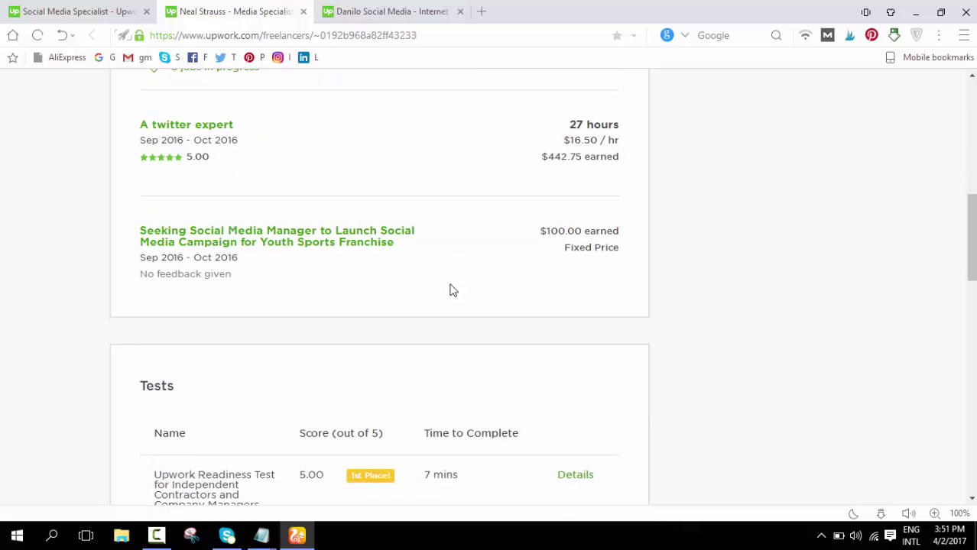
{"action": "scroll", "coordinate": [451, 288], "scroll_direction": "up", "scroll_amount": 2}
{"action": "left_click", "coordinate": [205, 214]}
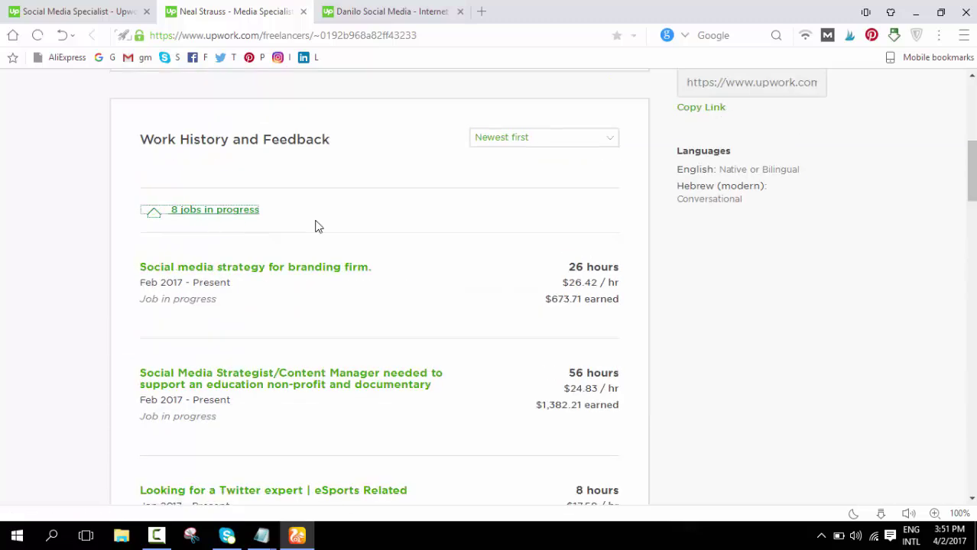
{"action": "scroll", "coordinate": [318, 226], "scroll_direction": "down", "scroll_amount": 4}
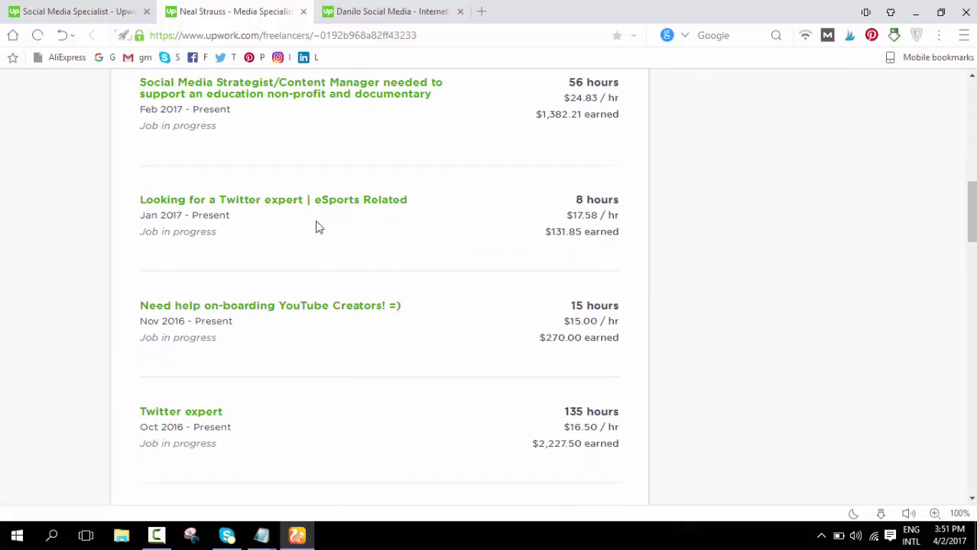
{"action": "scroll", "coordinate": [319, 227], "scroll_direction": "down", "scroll_amount": 5}
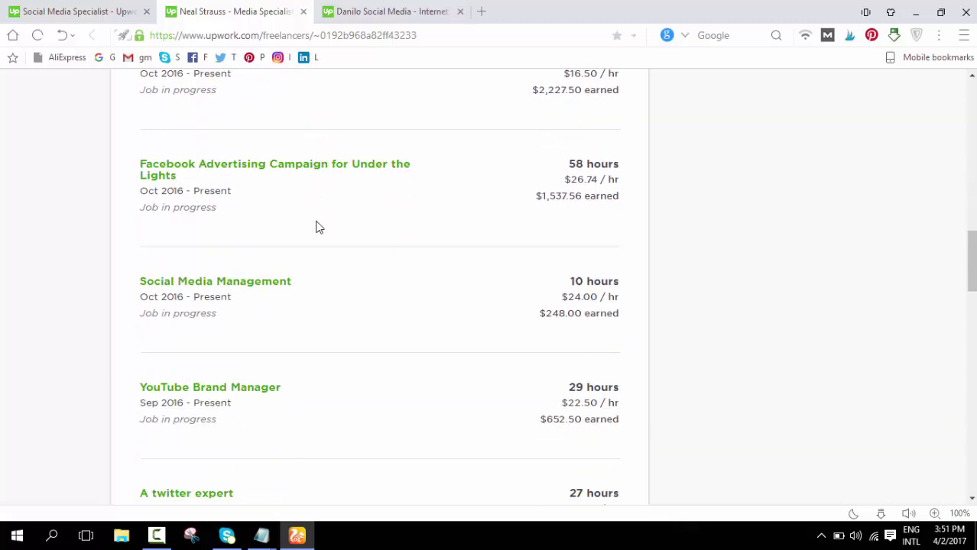
{"action": "scroll", "coordinate": [317, 226], "scroll_direction": "down", "scroll_amount": 1}
{"action": "scroll", "coordinate": [317, 226], "scroll_direction": "up", "scroll_amount": 1}
- Examine the Tests, Employment History and Education sections of the media specialist's profile
{"action": "scroll", "coordinate": [320, 228], "scroll_direction": "down", "scroll_amount": 10}
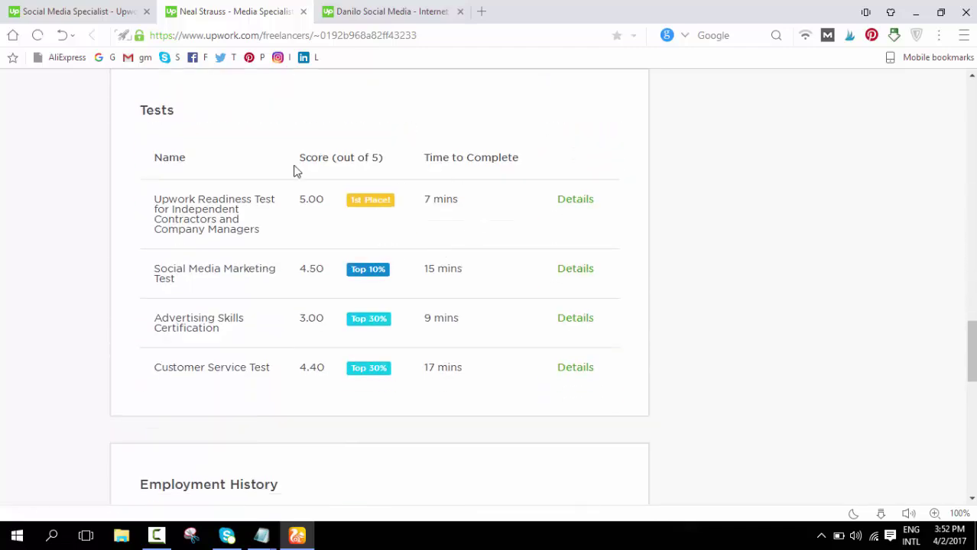
{"action": "scroll", "coordinate": [334, 241], "scroll_direction": "down", "scroll_amount": 8}
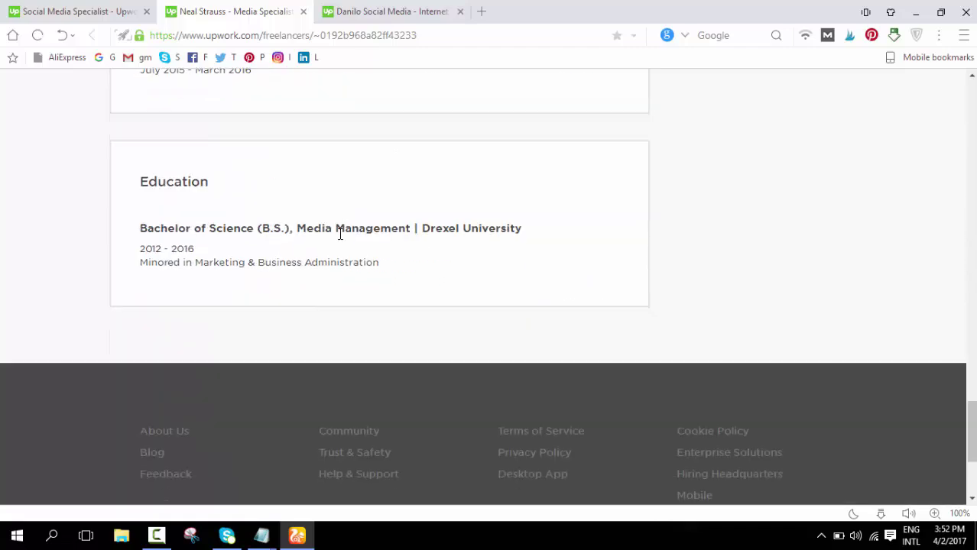
{"action": "scroll", "coordinate": [340, 235], "scroll_direction": "up", "scroll_amount": 4}
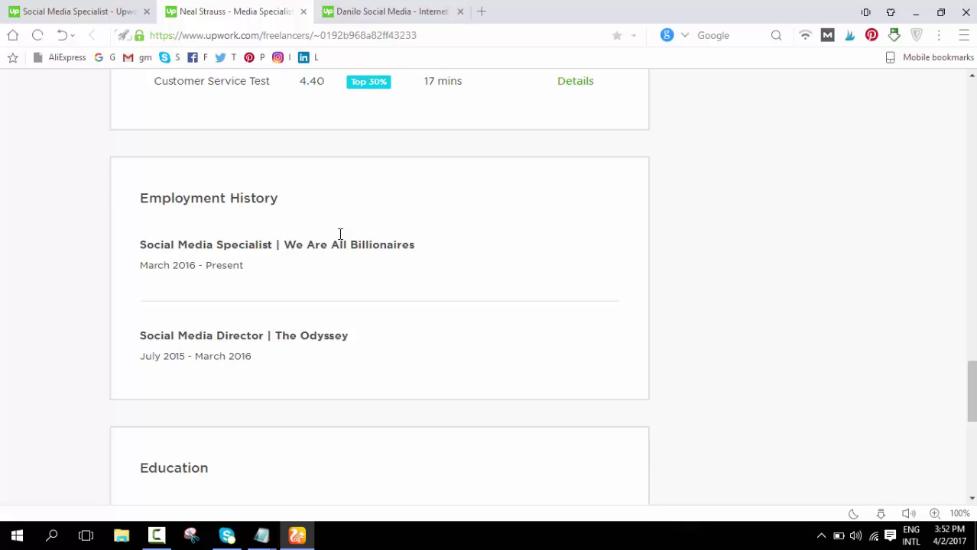
- Return to the "social media specialist" search results and look through the listed freelancers again
{"action": "left_click", "coordinate": [105, 11]}
{"action": "scroll", "coordinate": [243, 209], "scroll_direction": "up", "scroll_amount": 10}
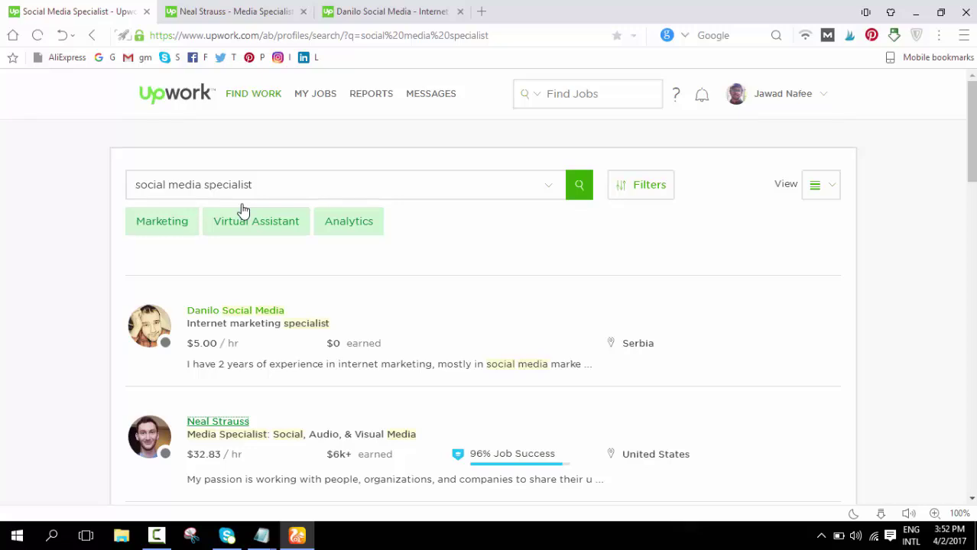
{"action": "scroll", "coordinate": [242, 209], "scroll_direction": "down", "scroll_amount": 3}
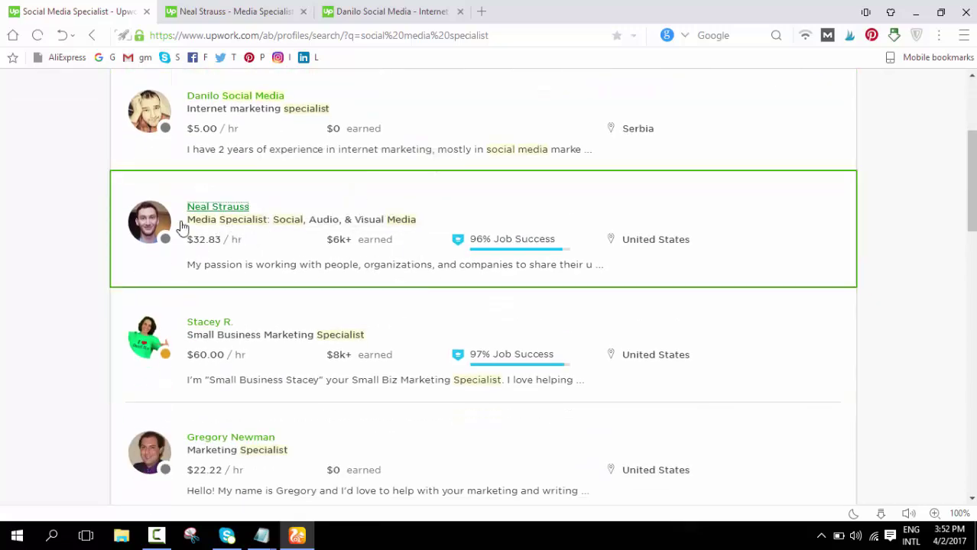
{"action": "scroll", "coordinate": [556, 279], "scroll_direction": "down", "scroll_amount": 2}
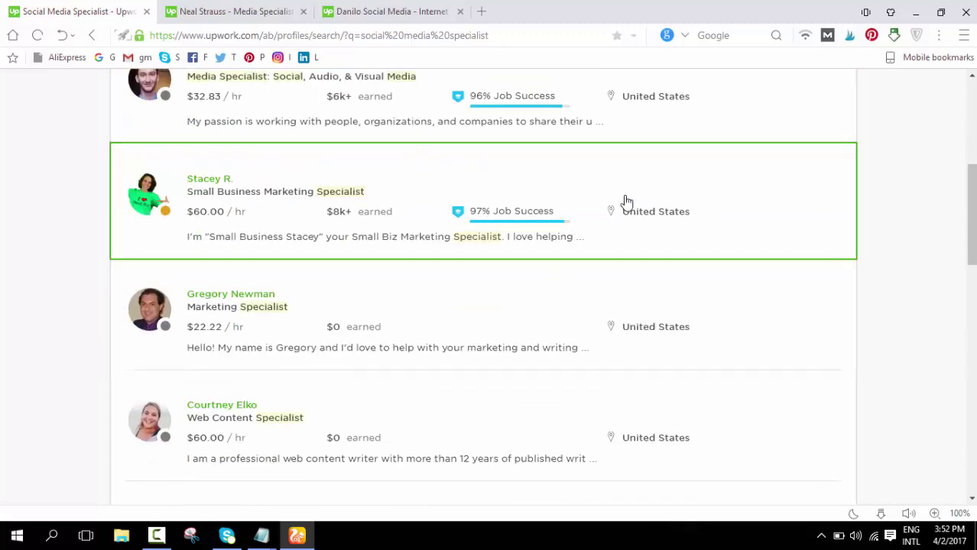
- Review the top of the media specialist's profile again, and return to the start of the "social media specialist" search results
{"action": "scroll", "coordinate": [334, 260], "scroll_direction": "down", "scroll_amount": 1}
{"action": "scroll", "coordinate": [327, 261], "scroll_direction": "up", "scroll_amount": 1}
{"action": "scroll", "coordinate": [273, 120], "scroll_direction": "up", "scroll_amount": 3}
{"action": "left_click", "coordinate": [200, 7]}
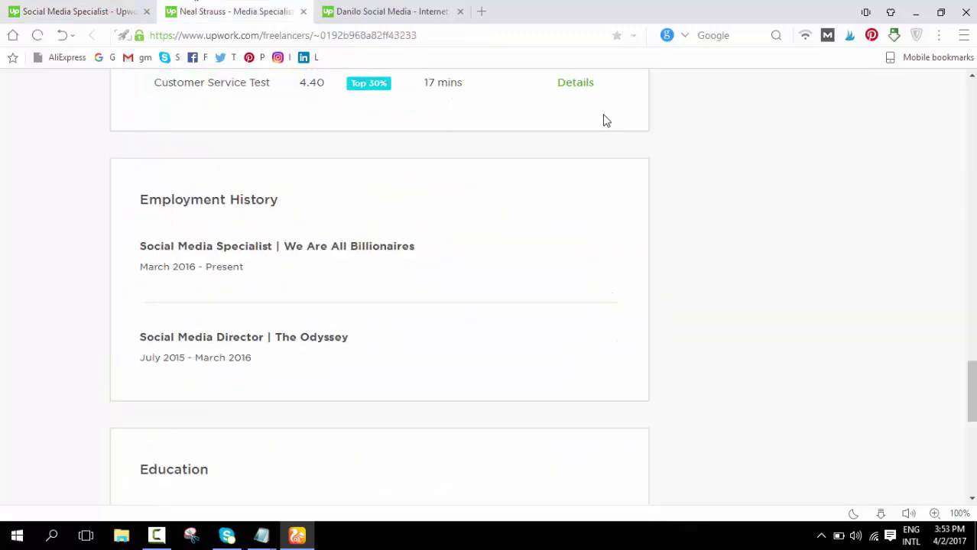
{"action": "scroll", "coordinate": [621, 313], "scroll_direction": "up", "scroll_amount": 20}
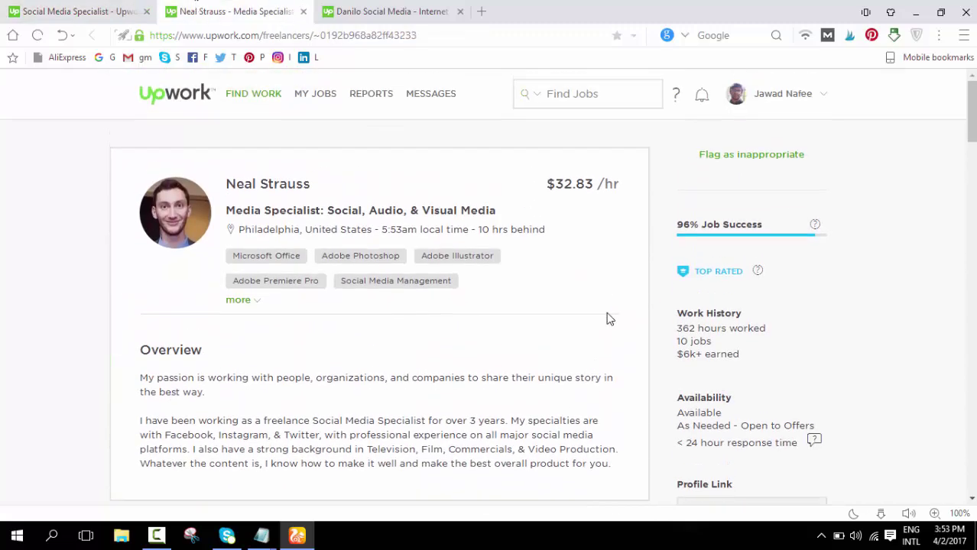
{"action": "left_click", "coordinate": [80, 10]}
{"action": "scroll", "coordinate": [633, 296], "scroll_direction": "up", "scroll_amount": 2}
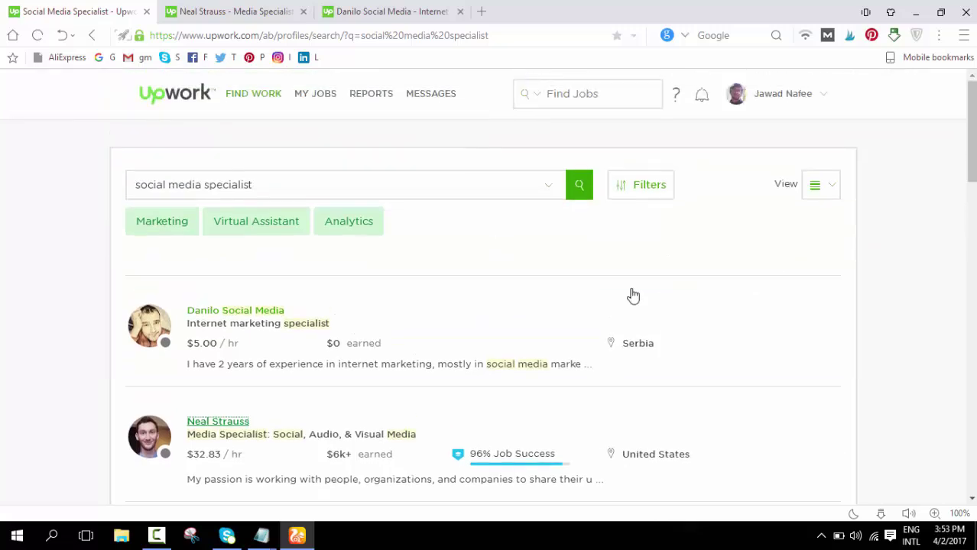
- Open your own freelancer profile and replace its job title with "Social media Specialist"
{"action": "mouse_move", "coordinate": [257, 98]}
{"action": "left_click", "coordinate": [248, 211]}
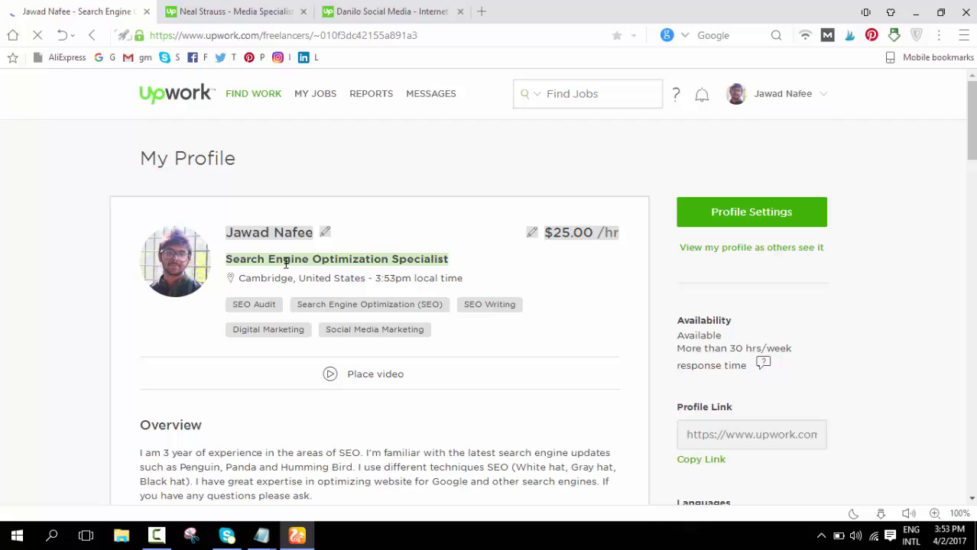
{"action": "left_click", "coordinate": [325, 232]}
{"action": "left_click", "coordinate": [354, 344]}
{"action": "left_click_drag", "start_coordinate": [484, 345], "coordinate": [4, 311]}
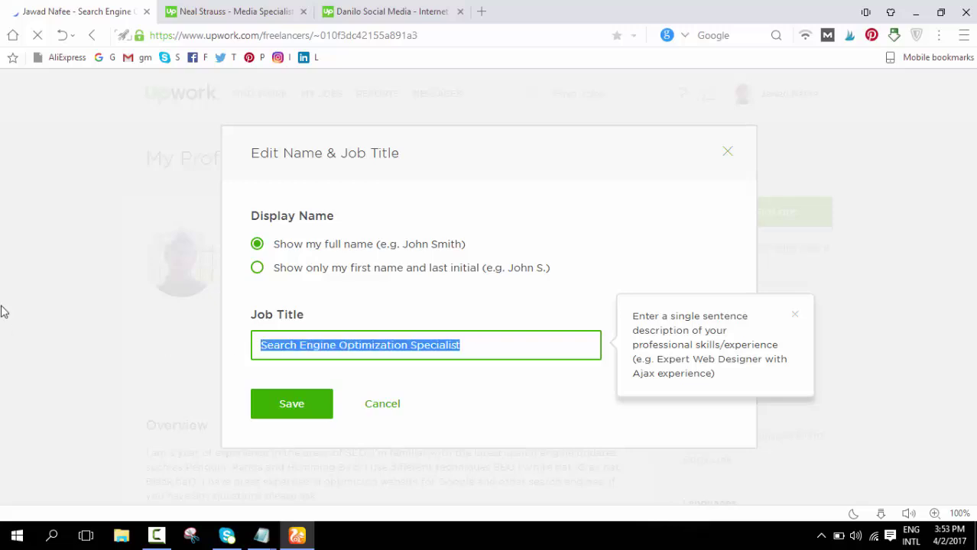
{"action": "type", "text": "Soci"}
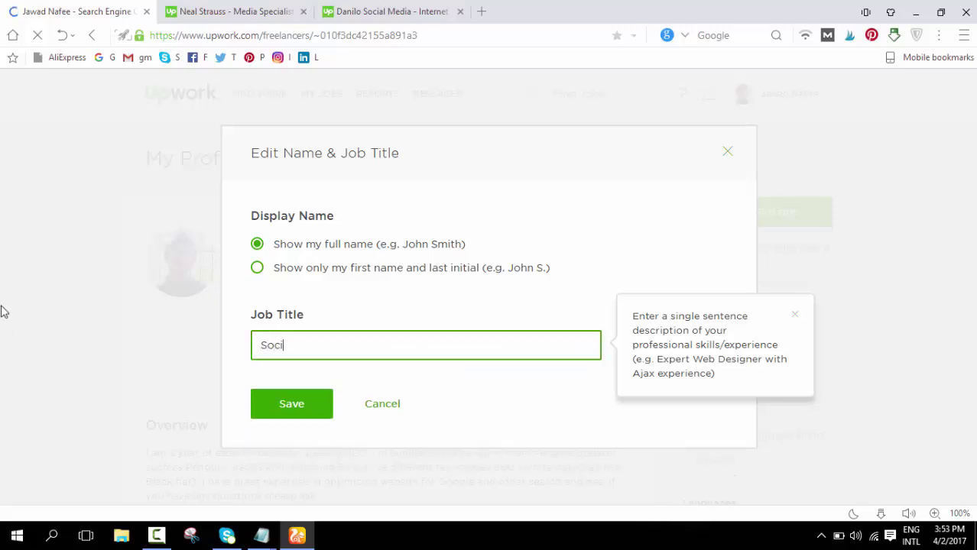
{"action": "type", "text": "al media Sp"}
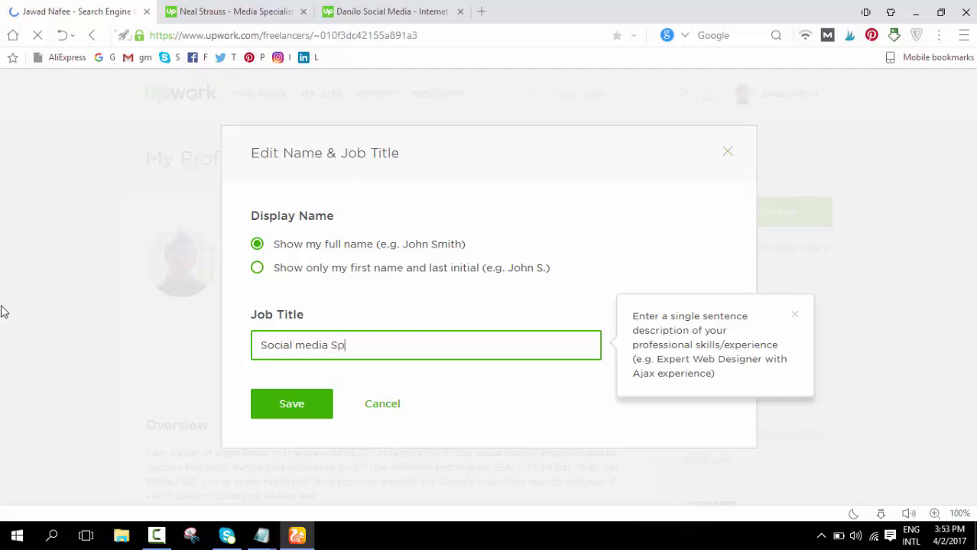
{"action": "type", "text": "ecialist"}
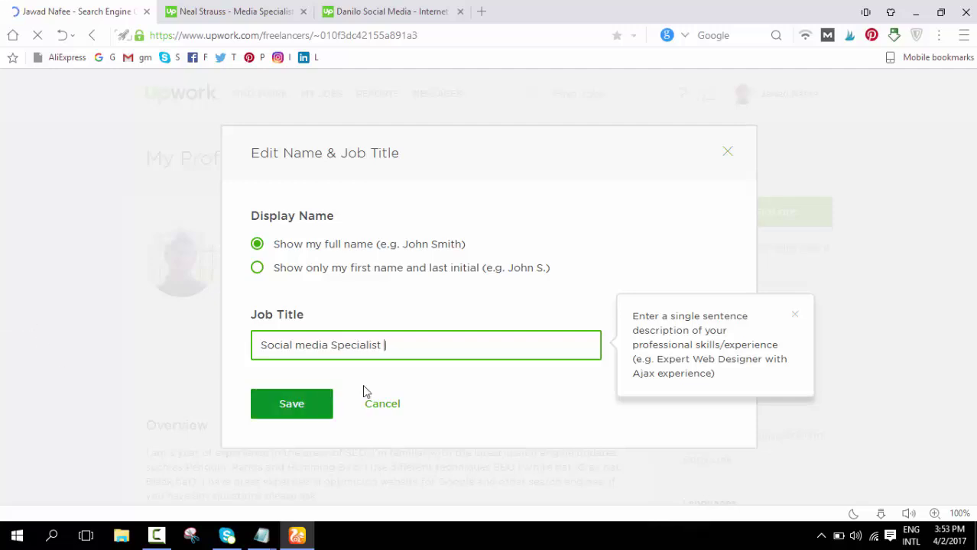
- Append "| SEO Expert" to the job title
{"action": "type", "text": " | Se"}
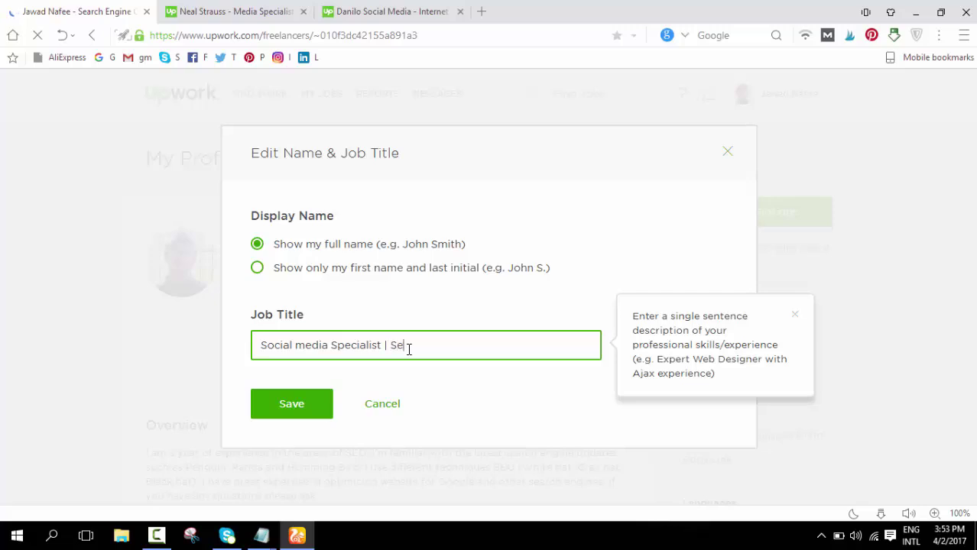
{"action": "key", "text": "BackSpace"}
{"action": "type", "text": "EO Ex"}
{"action": "key", "text": "BackSpace"}
{"action": "type", "text": "xpert"}
- Add "Professional" at the start and "| Admin Supports" at the end of the job title, and save it
{"action": "left_click", "coordinate": [256, 341]}
{"action": "type", "text": "Profe"}
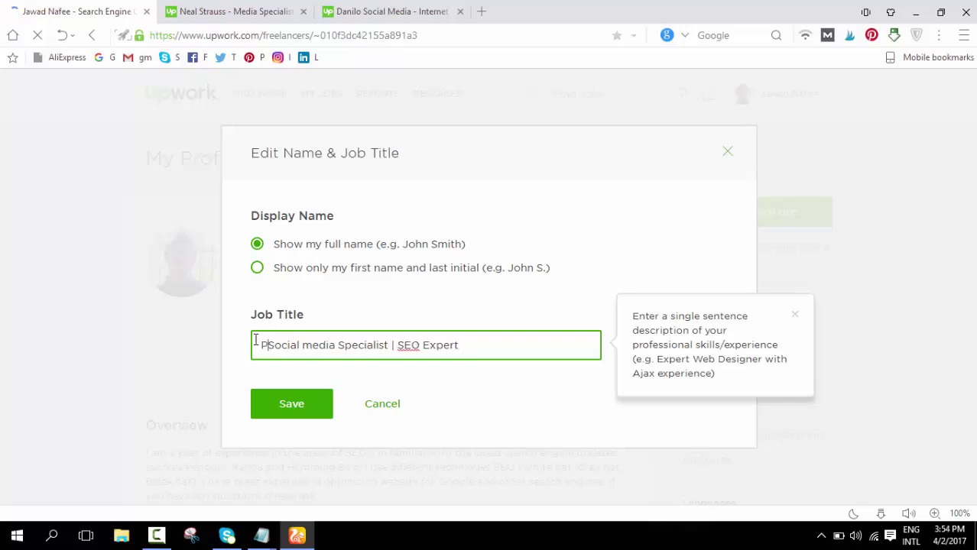
{"action": "type", "text": "ssional"}
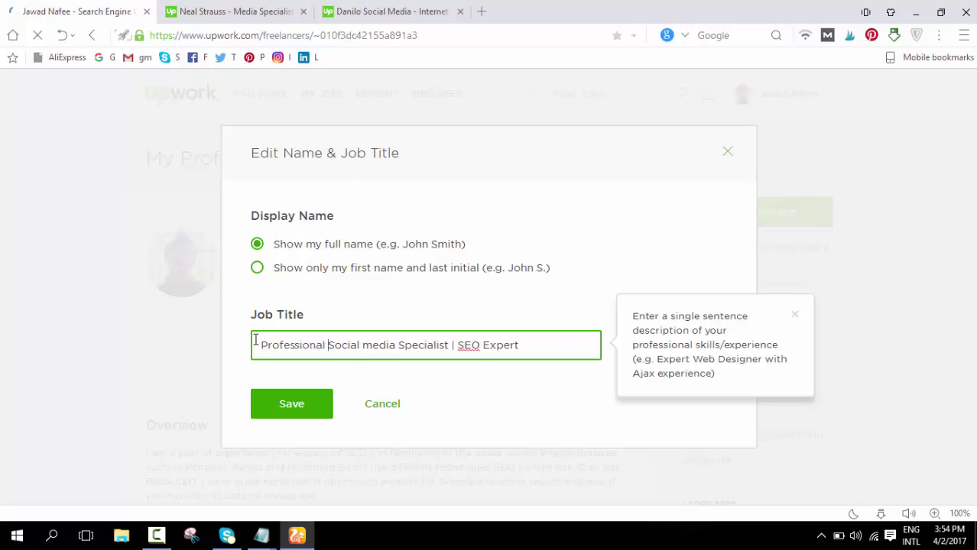
{"action": "left_click", "coordinate": [529, 345]}
{"action": "type", "text": "| Admin Suppor"}
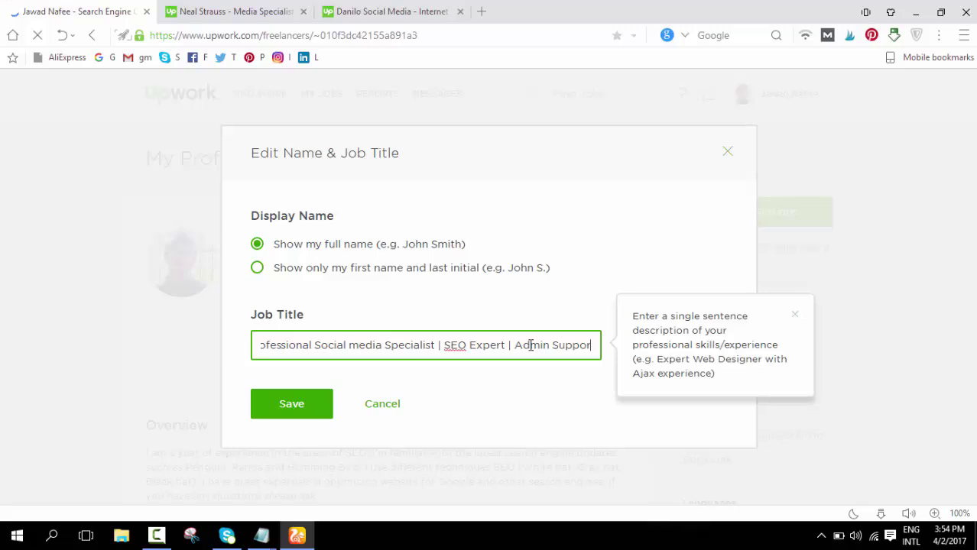
{"action": "type", "text": "ts"}
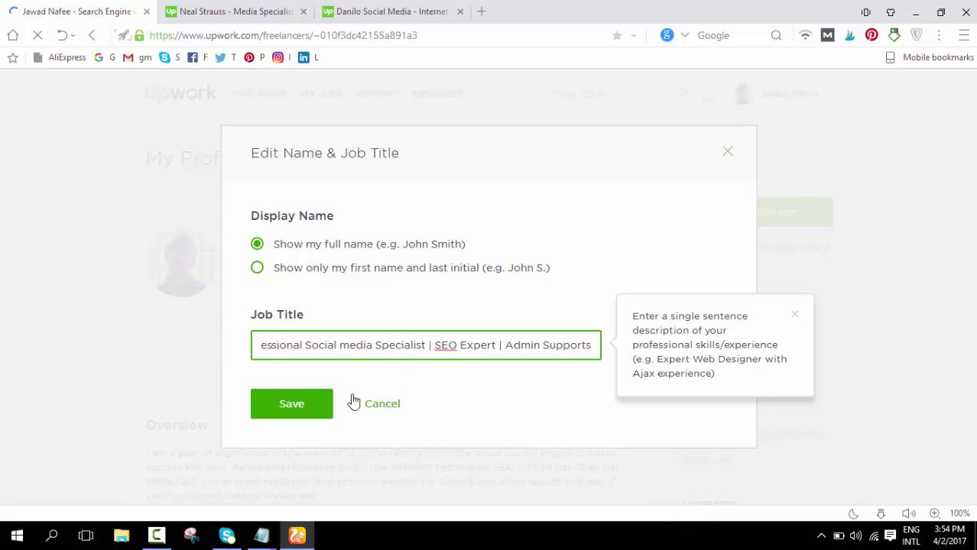
{"action": "left_click", "coordinate": [308, 402]}
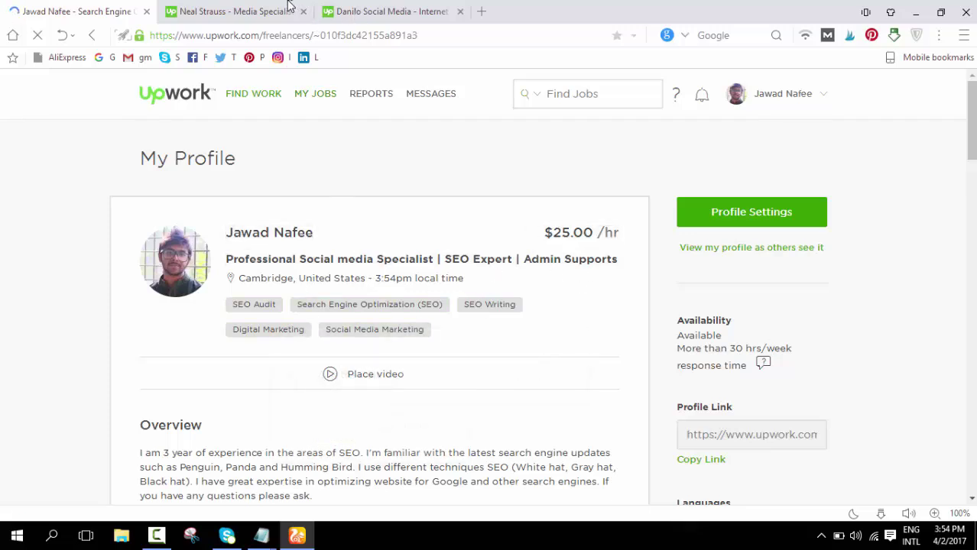
{"action": "mouse_move", "coordinate": [231, 99]}
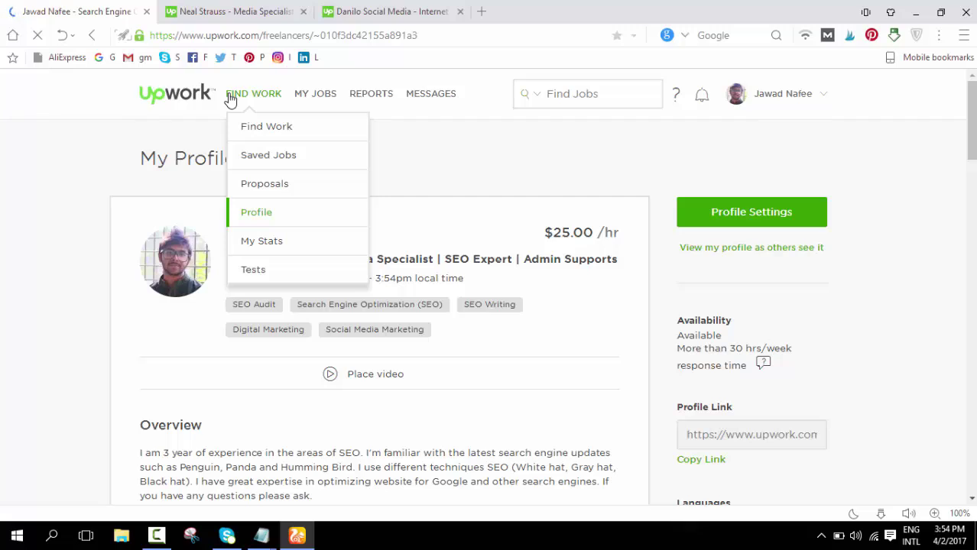
{"action": "mouse_move", "coordinate": [366, 102]}
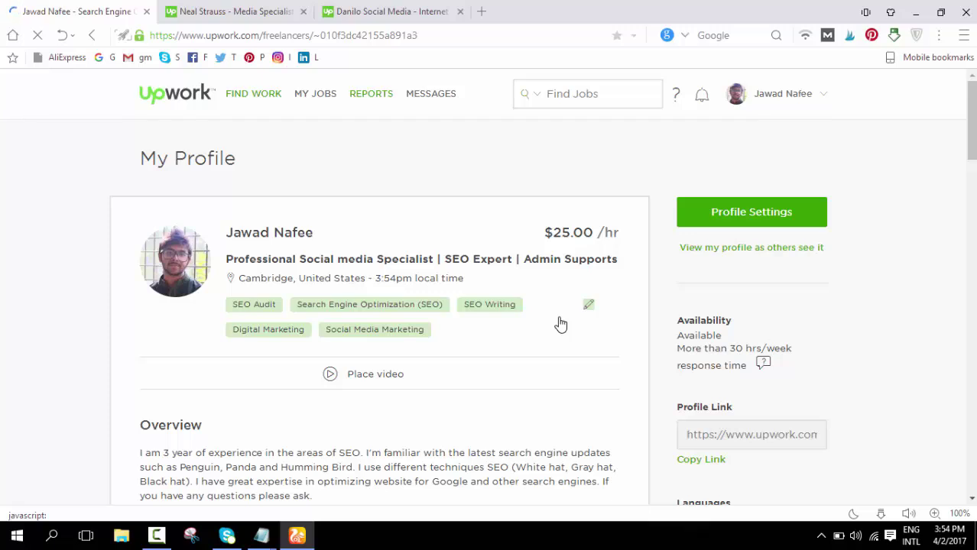
{"action": "left_click", "coordinate": [538, 96]}
{"action": "left_click", "coordinate": [554, 160]}
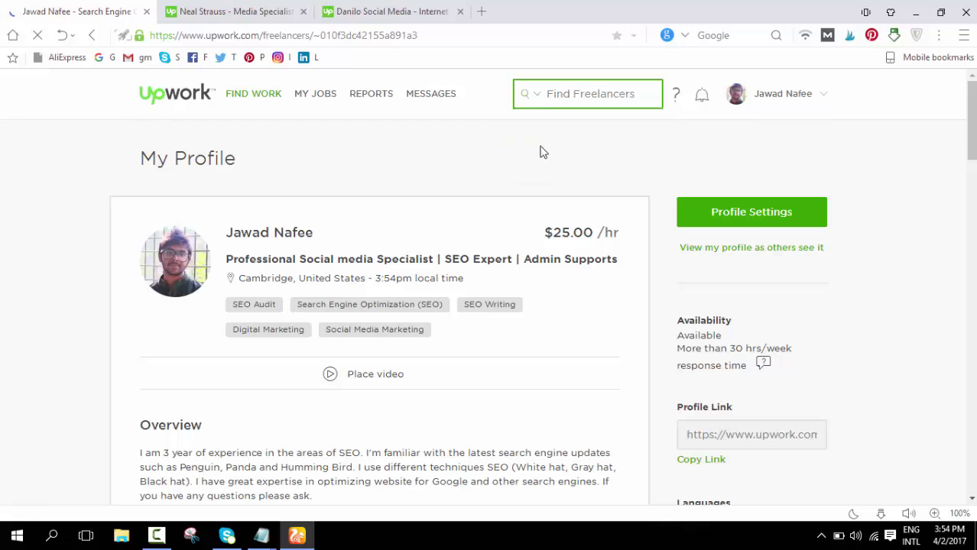
- From the media specialist's profile page, search freelancers for "social media consulted" and look through the listed freelancers and agencies
{"action": "left_click", "coordinate": [229, 11]}
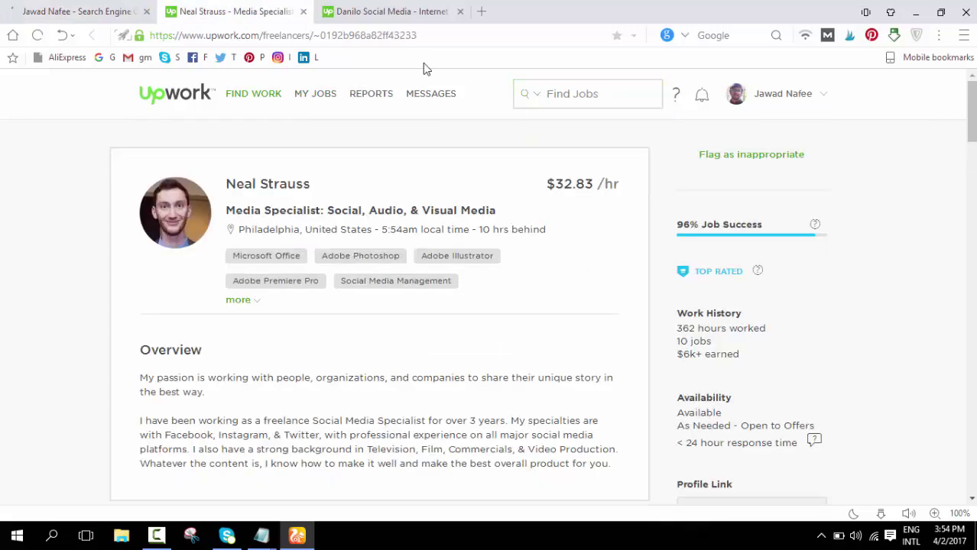
{"action": "left_click", "coordinate": [539, 96]}
{"action": "left_click", "coordinate": [558, 158]}
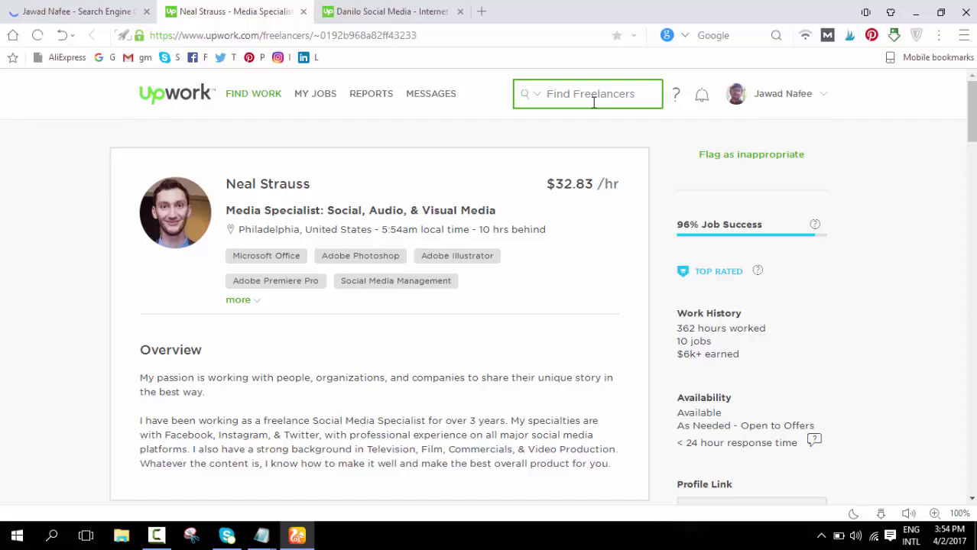
{"action": "type", "text": "social"}
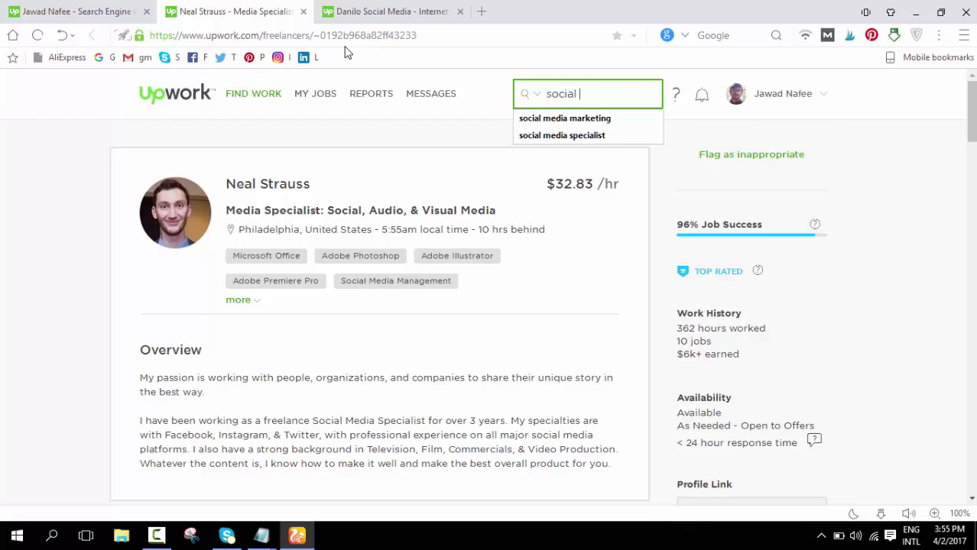
{"action": "type", "text": "media co"}
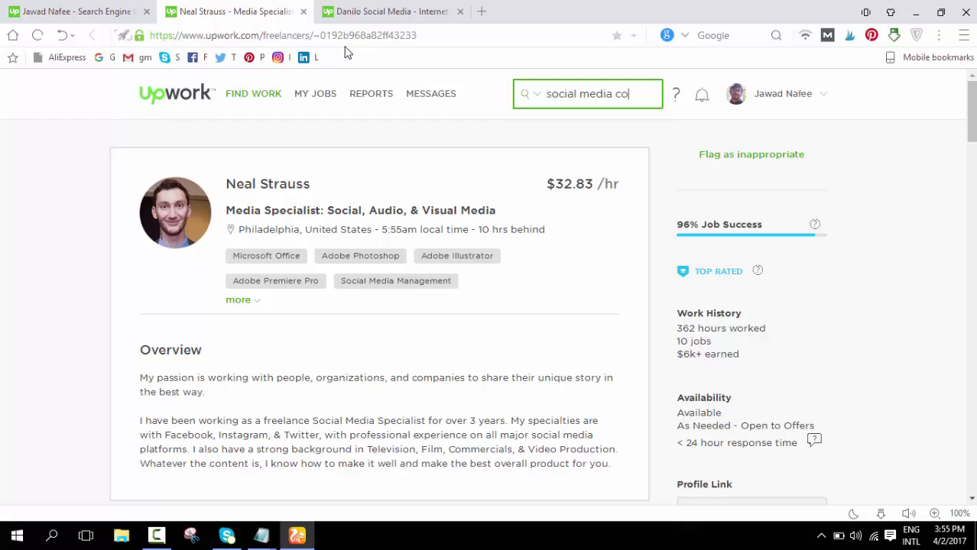
{"action": "type", "text": "nsalted"}
{"action": "key", "text": "BackSpace"}
{"action": "key", "text": "BackSpace"}
{"action": "key", "text": "BackSpace"}
{"action": "key", "text": "BackSpace"}
{"action": "key", "text": "BackSpace"}
{"action": "key", "text": "BackSpace"}
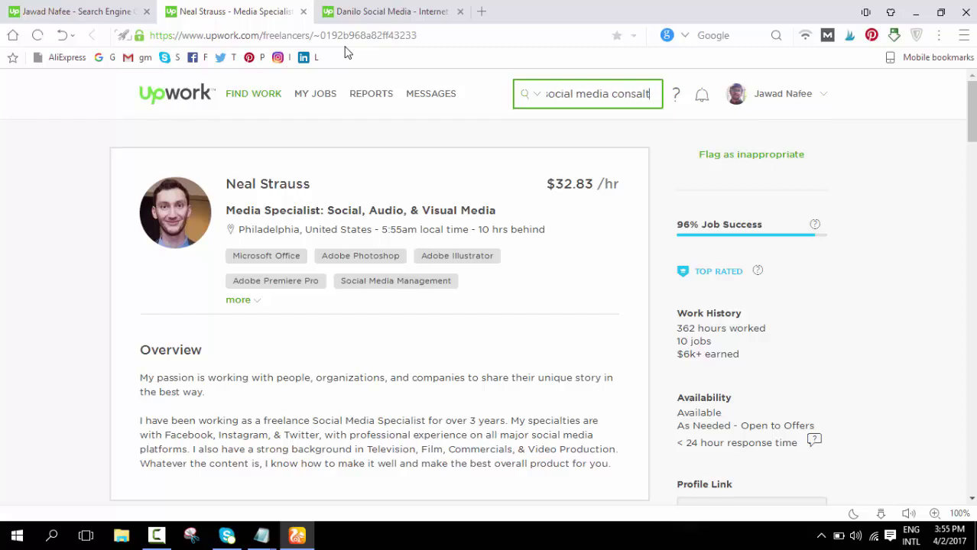
{"action": "type", "text": "s"}
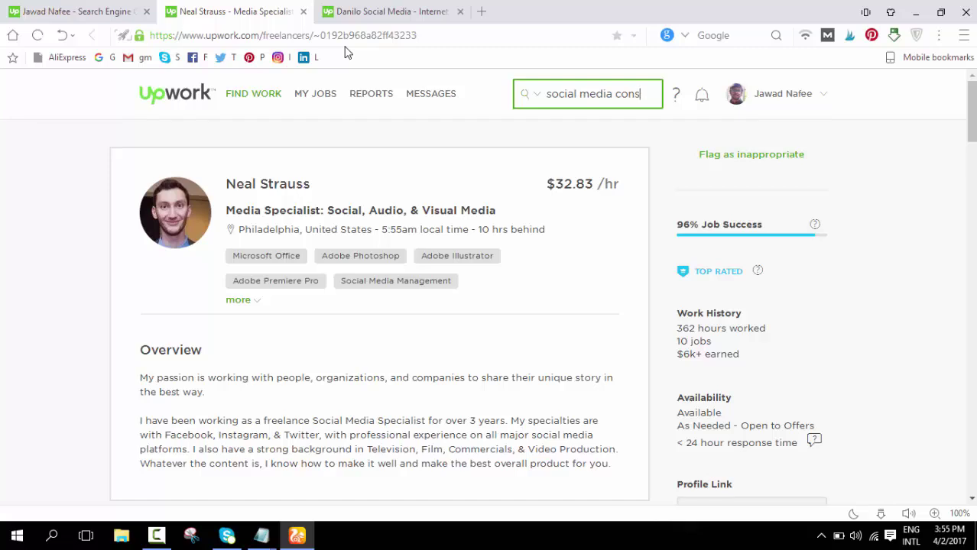
{"action": "type", "text": "ulted"}
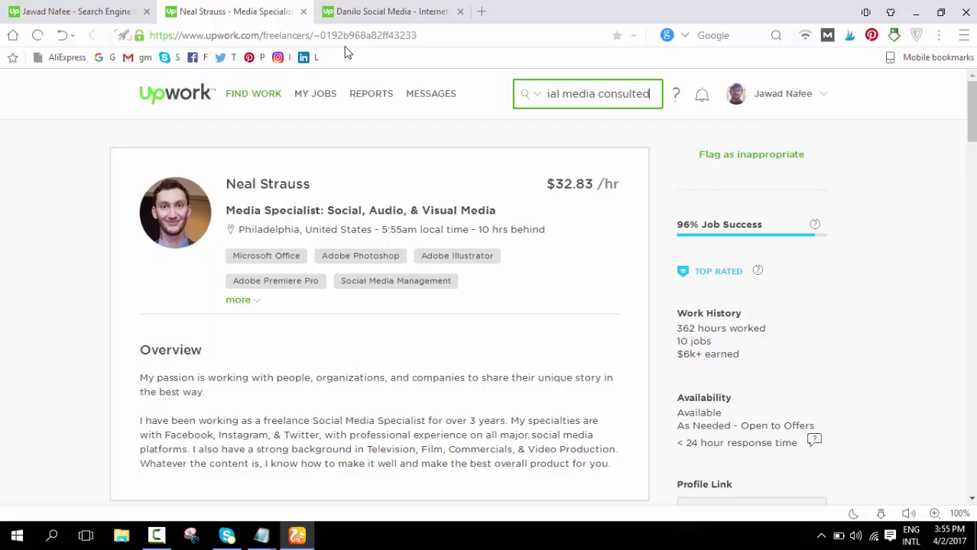
{"action": "key", "text": "Return"}
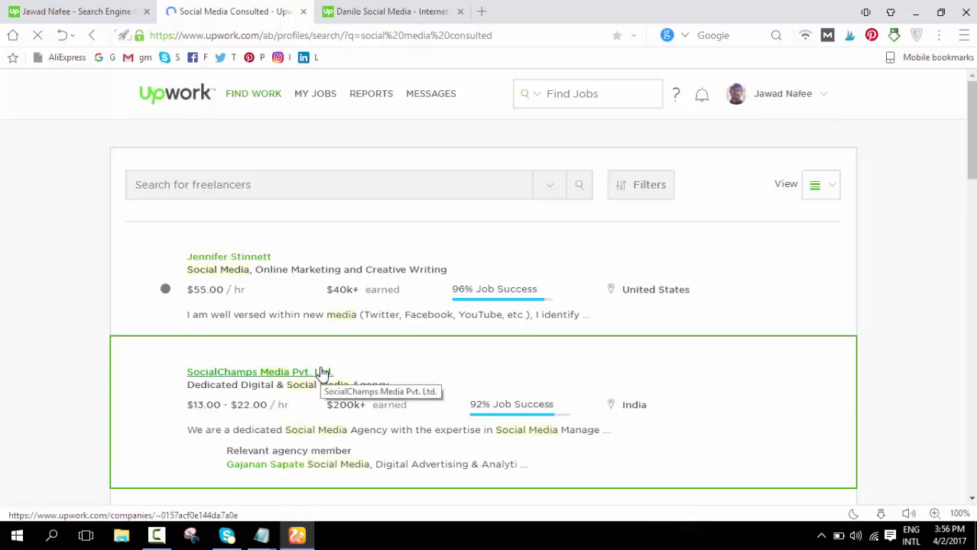
{"action": "scroll", "coordinate": [363, 357], "scroll_direction": "down", "scroll_amount": 2}
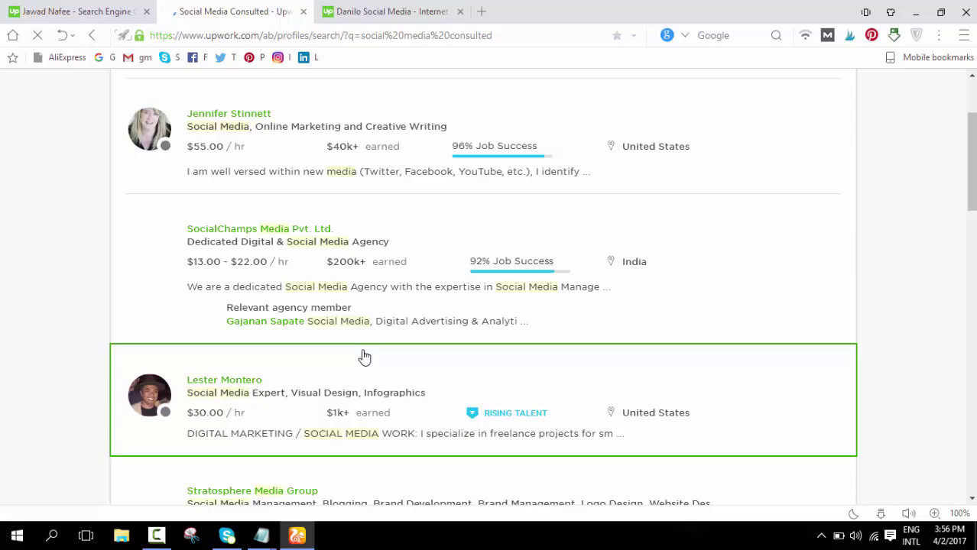
{"action": "scroll", "coordinate": [363, 356], "scroll_direction": "down", "scroll_amount": 2}
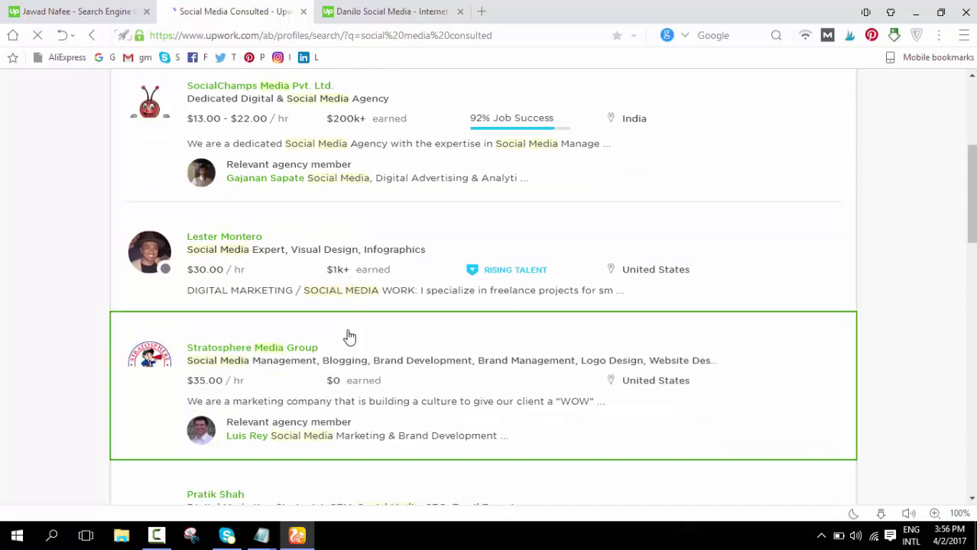
{"action": "scroll", "coordinate": [367, 355], "scroll_direction": "up", "scroll_amount": 4}
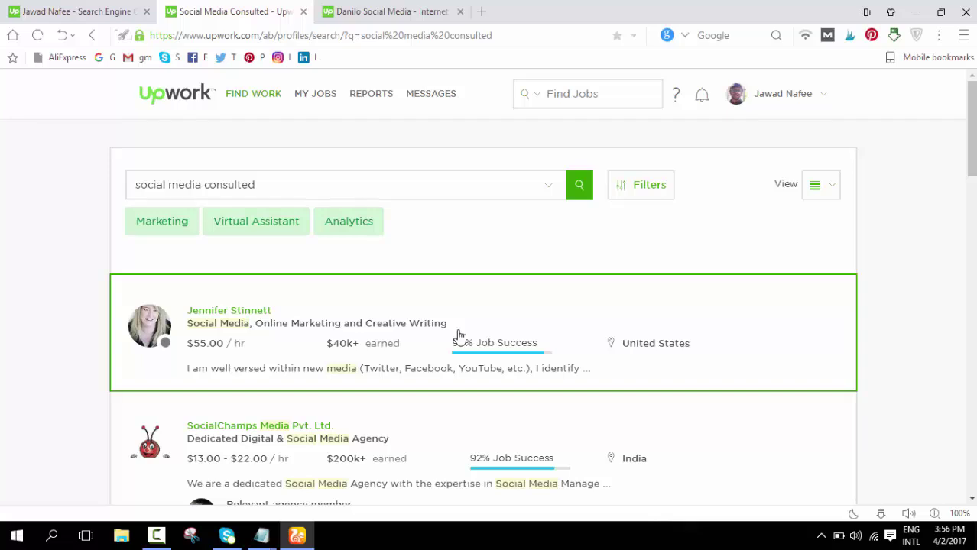
- Return to your own profile, insert two line breaks after the last sentence of the Overview before the sign-off, and save it
{"action": "left_click", "coordinate": [109, 12]}
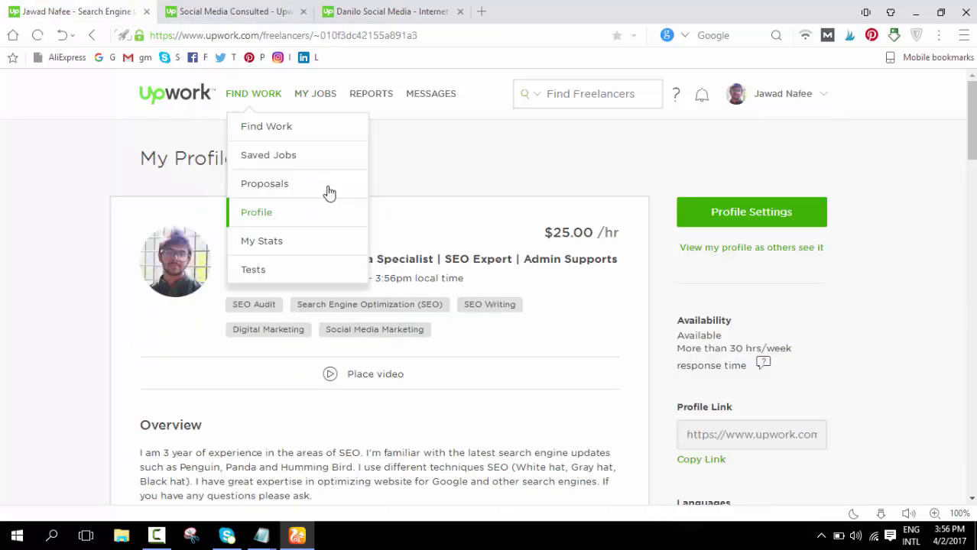
{"action": "scroll", "coordinate": [412, 328], "scroll_direction": "down", "scroll_amount": 2}
{"action": "scroll", "coordinate": [412, 329], "scroll_direction": "down", "scroll_amount": 2}
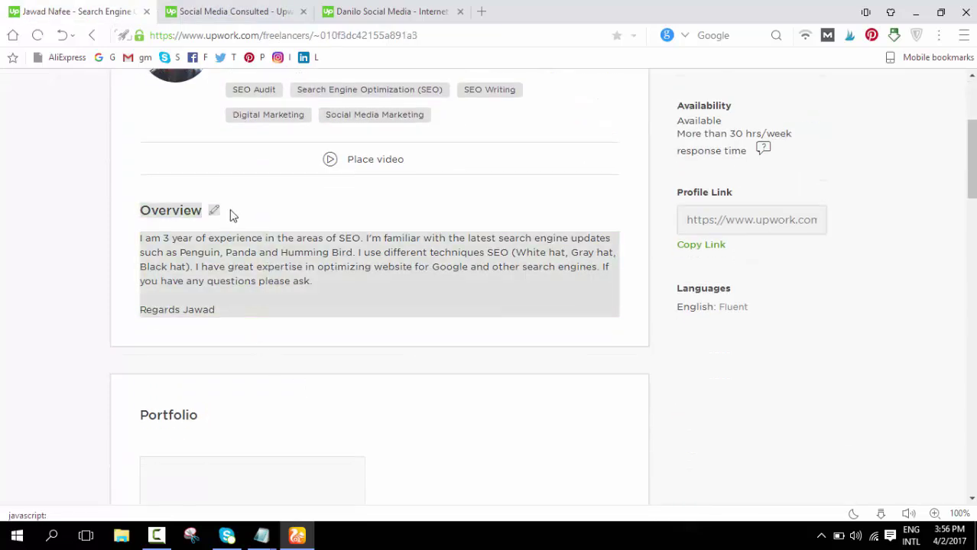
{"action": "left_click", "coordinate": [216, 213]}
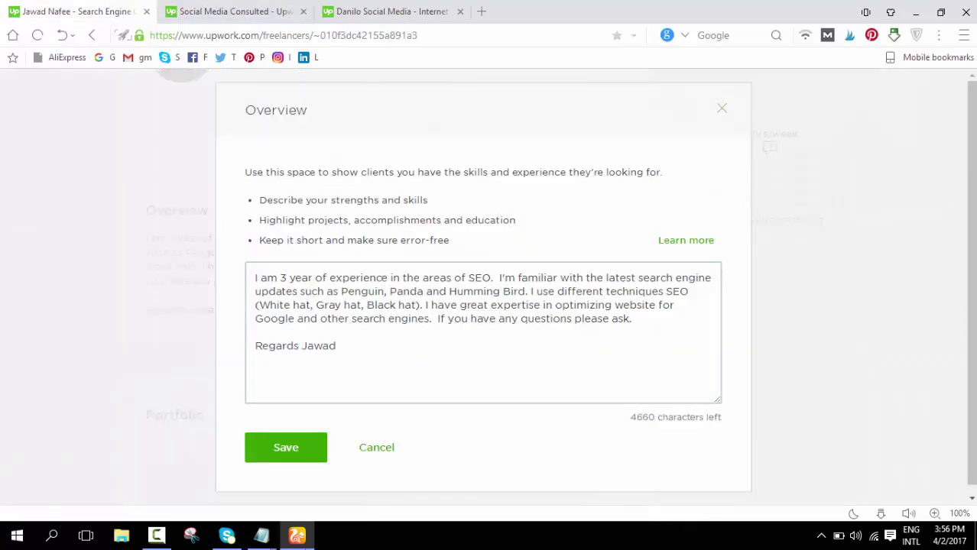
{"action": "left_click", "coordinate": [655, 319]}
{"action": "key", "text": "Return"}
{"action": "key", "text": "Return"}
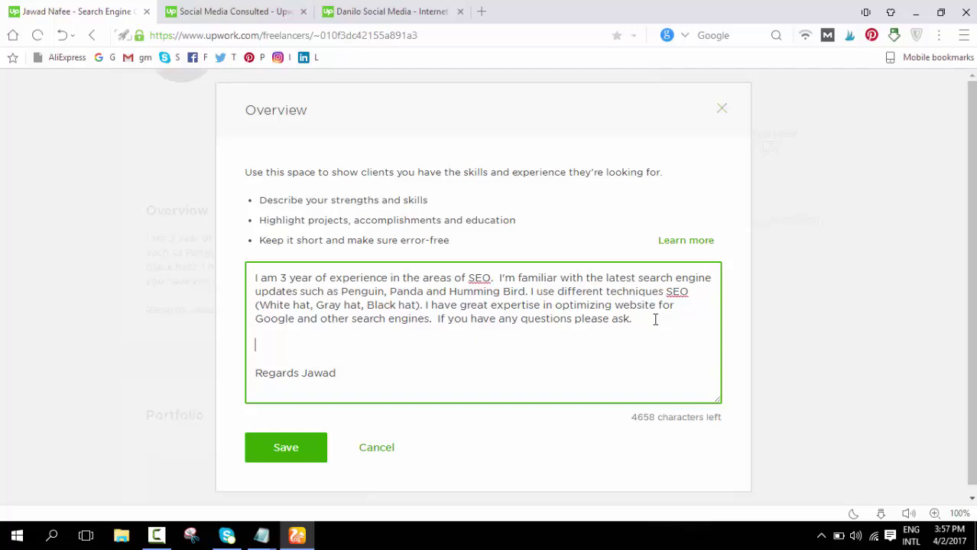
{"action": "left_click", "coordinate": [304, 447]}
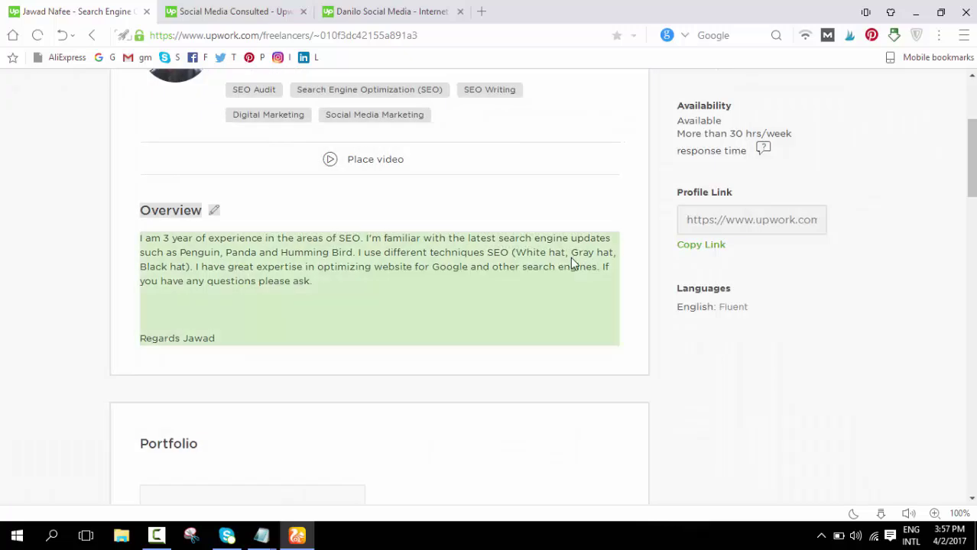
- In the profile's skills, remove SEO Audit, Digital Marketing and SEO Writing, and move Social Media Marketing ahead of Search Engine Optimization (SEO)
{"action": "scroll", "coordinate": [570, 257], "scroll_direction": "up", "scroll_amount": 1}
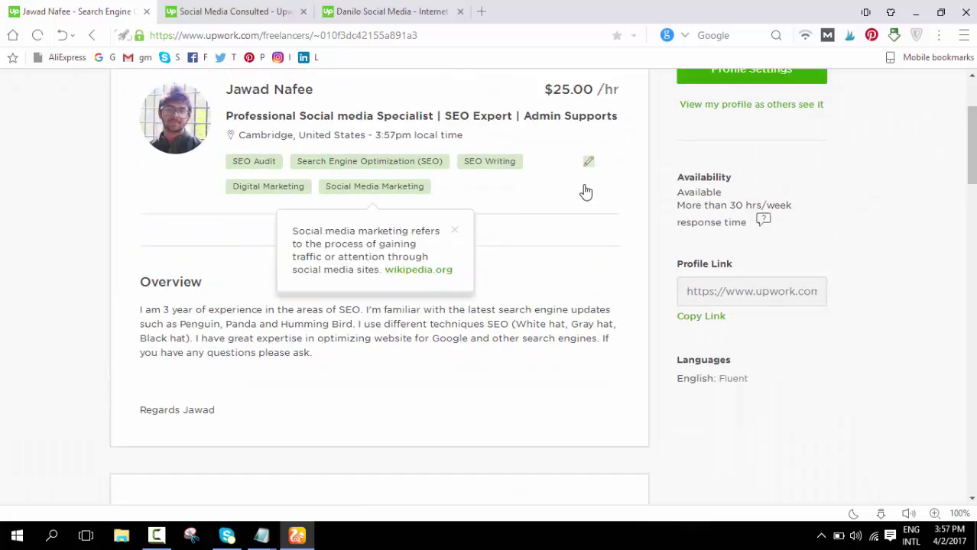
{"action": "left_click", "coordinate": [588, 165]}
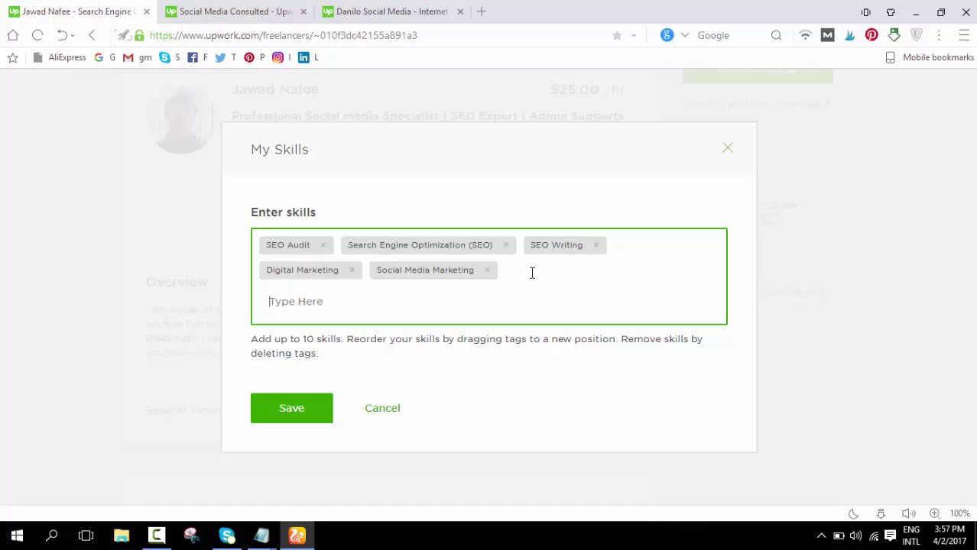
{"action": "left_click", "coordinate": [324, 246]}
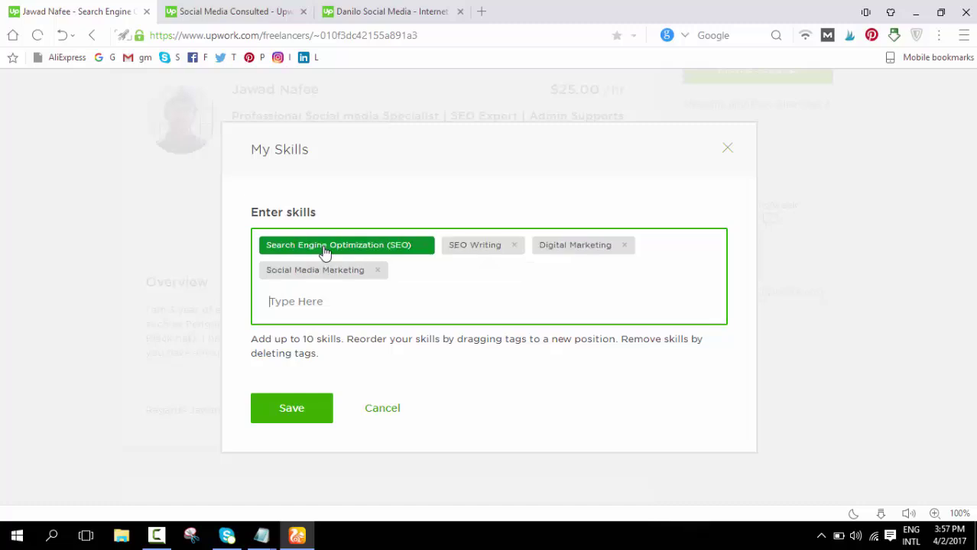
{"action": "left_click", "coordinate": [625, 246]}
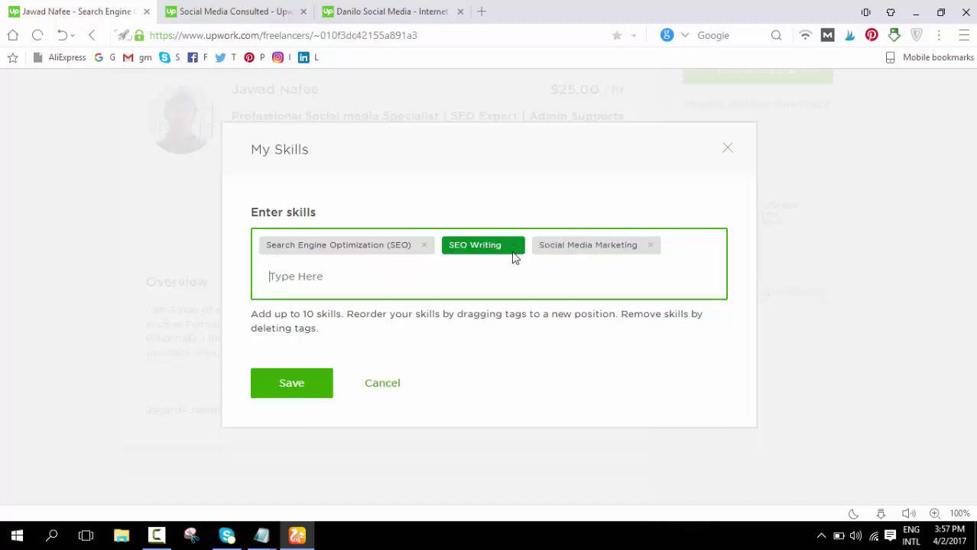
{"action": "left_click", "coordinate": [514, 245]}
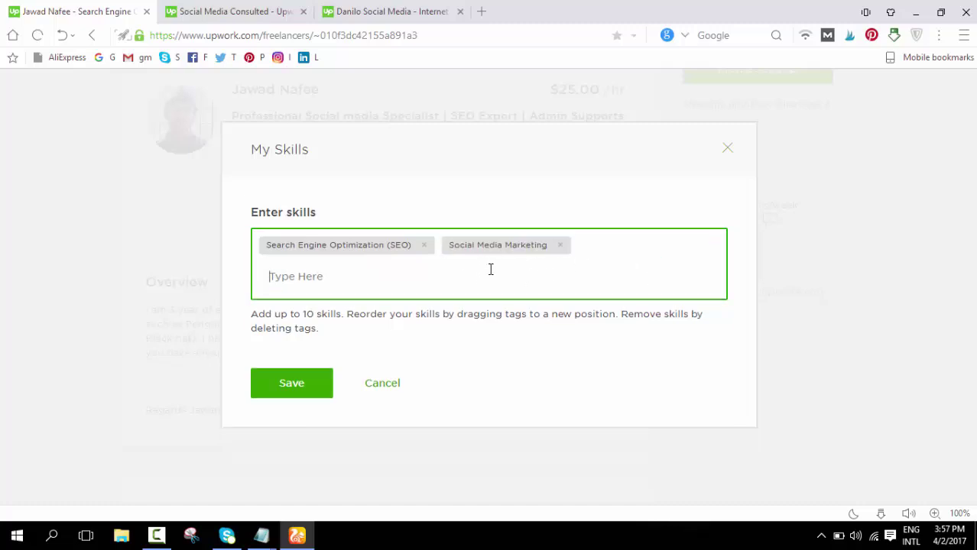
{"action": "left_click_drag", "start_coordinate": [453, 249], "coordinate": [382, 251]}
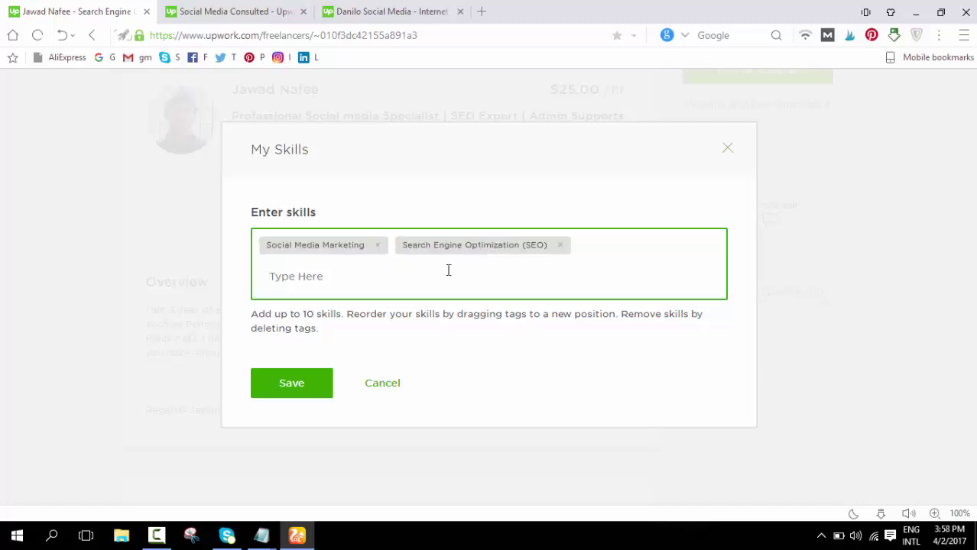
- Add the skills Facebook Marketing, Instagram Marketing, Twitter Marketing and Pinterest Marketing
{"action": "type", "text": "facebook"}
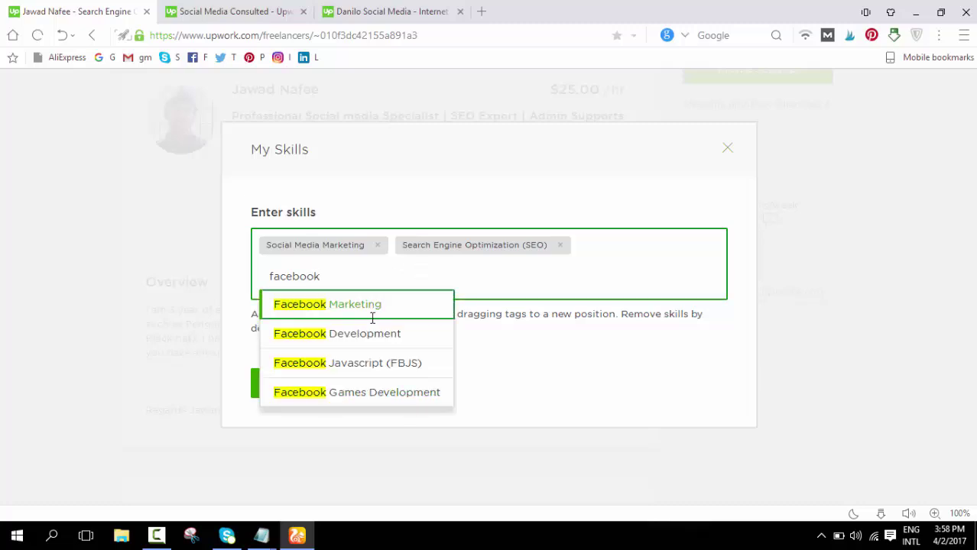
{"action": "left_click", "coordinate": [374, 304]}
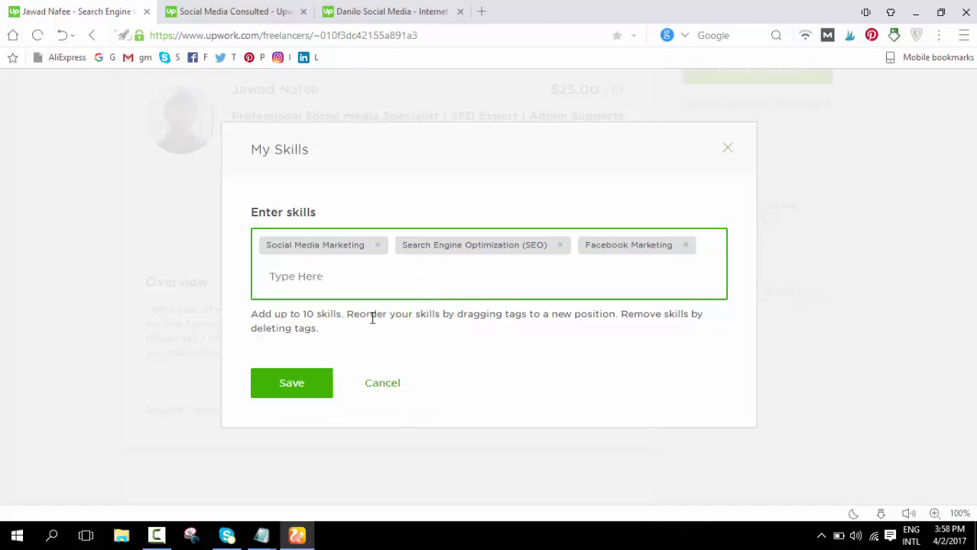
{"action": "type", "text": "Insta"}
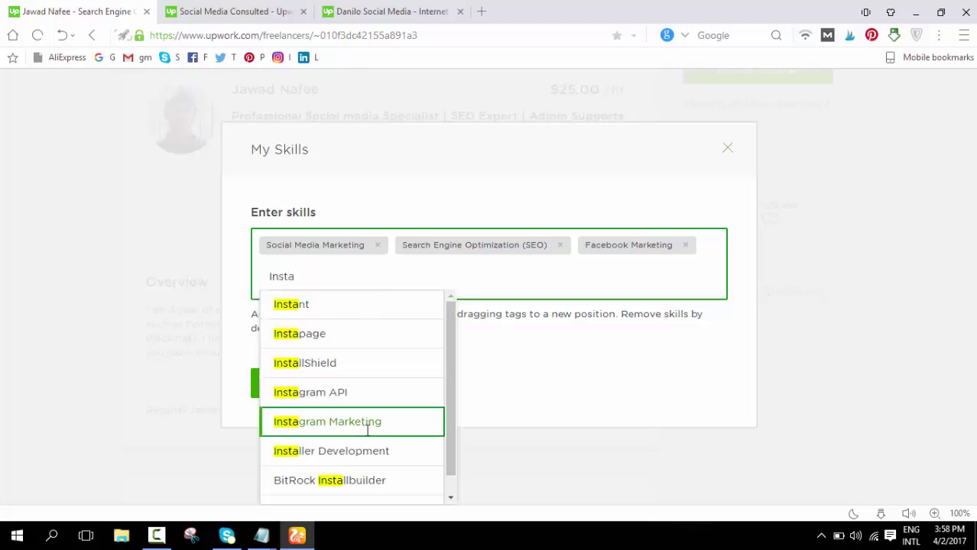
{"action": "left_click", "coordinate": [367, 430]}
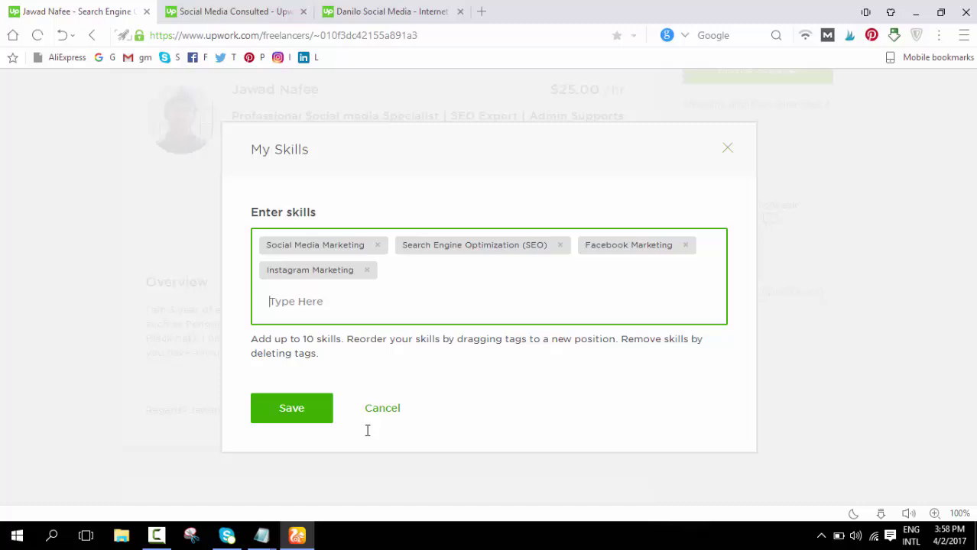
{"action": "type", "text": "Twitter"}
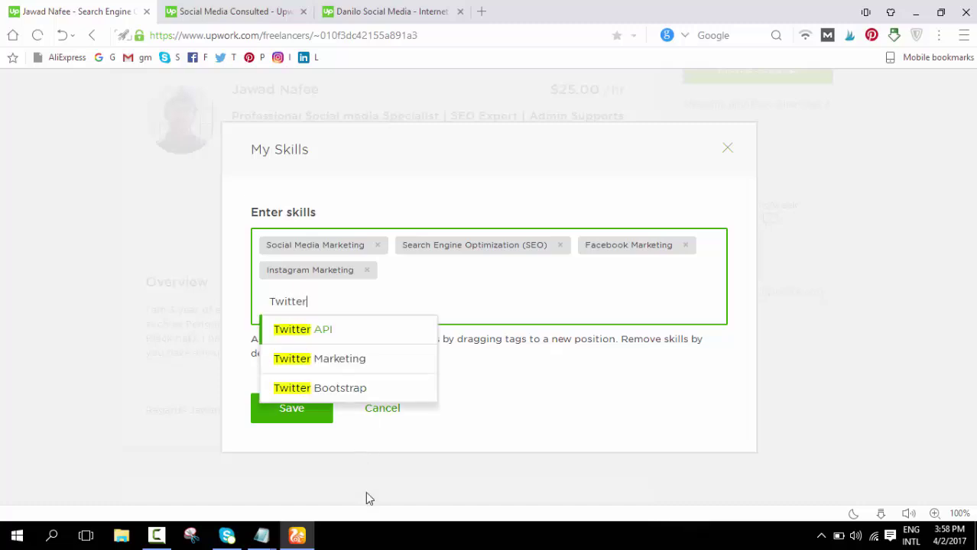
{"action": "left_click", "coordinate": [361, 369]}
{"action": "type", "text": "pinterest"}
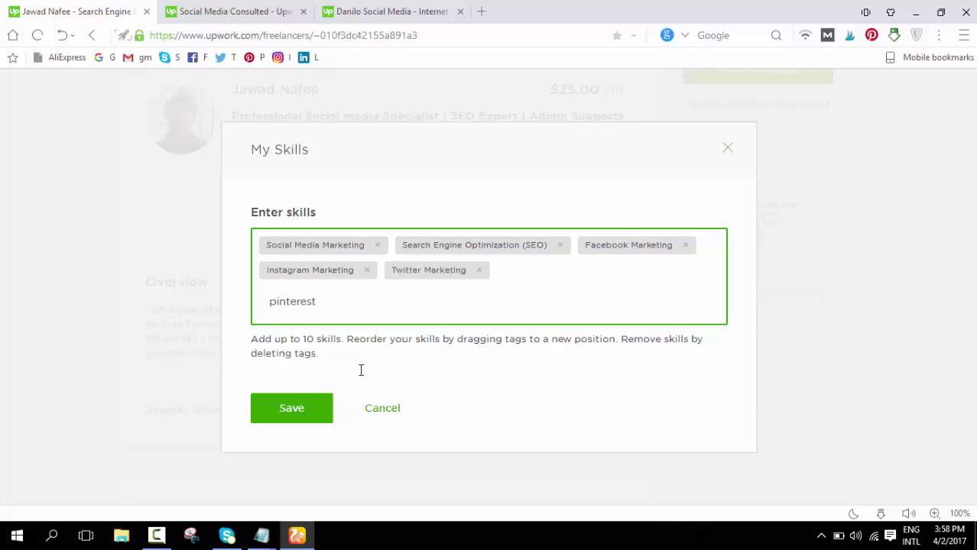
{"action": "left_click", "coordinate": [335, 324]}
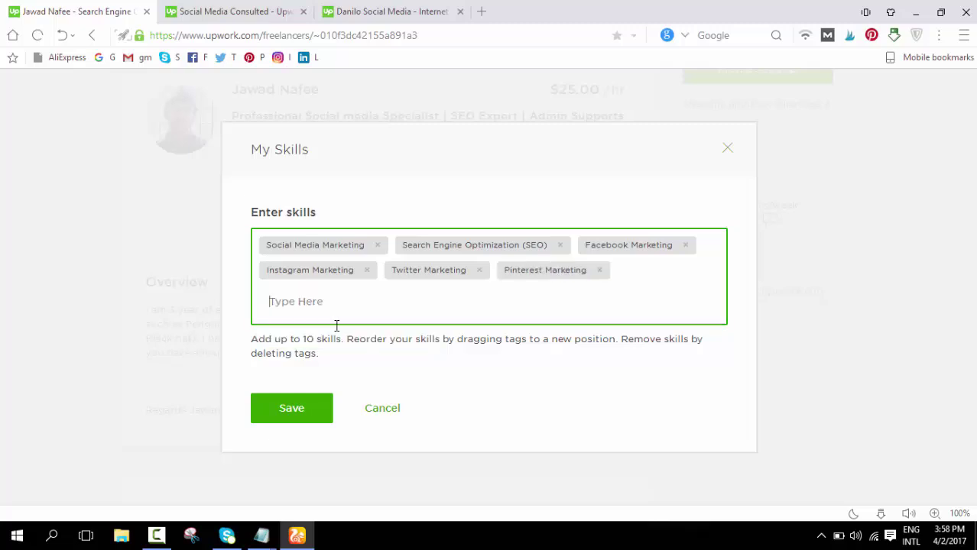
- Add the skills Content Creation and Content Marketing
{"action": "type", "text": "Content"}
{"action": "key", "text": "BackSpace"}
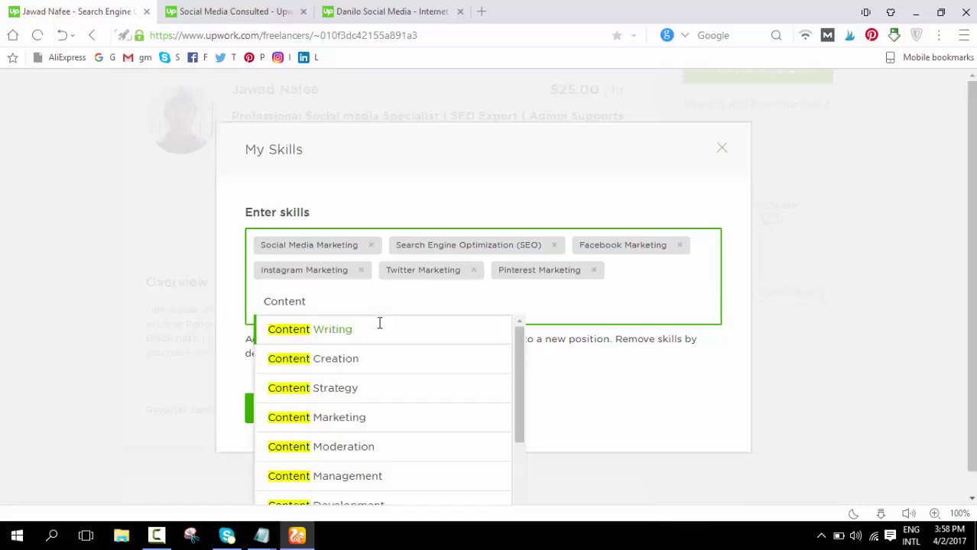
{"action": "left_click", "coordinate": [358, 357]}
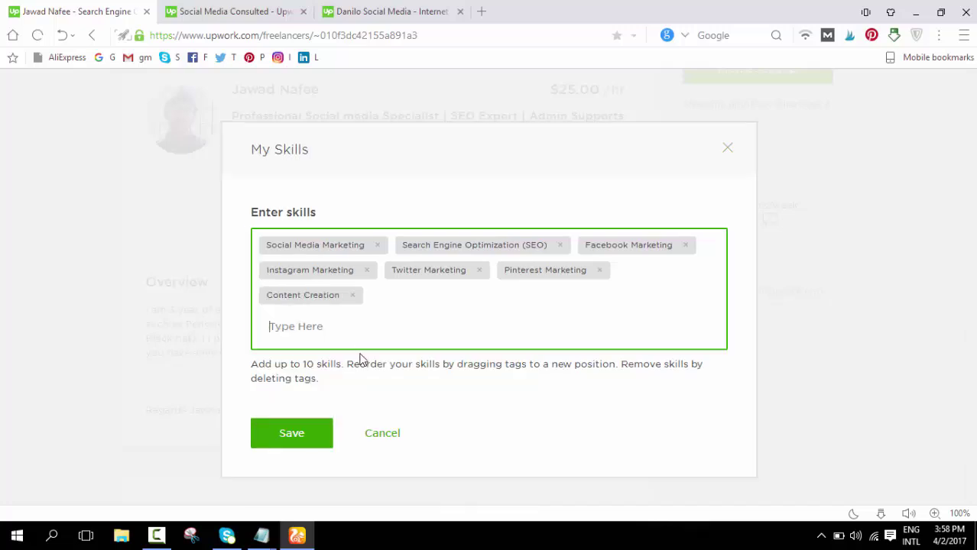
{"action": "type", "text": "Content"}
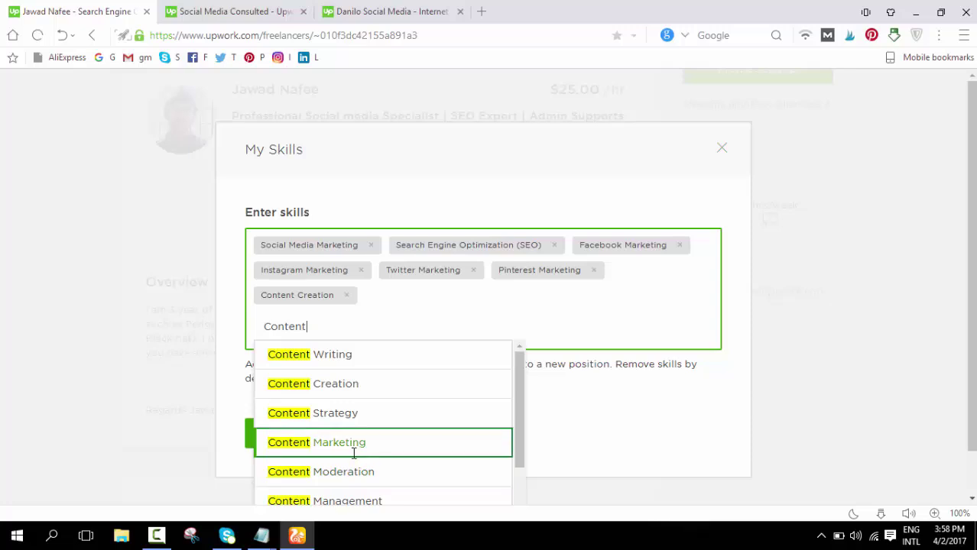
{"action": "left_click", "coordinate": [353, 443]}
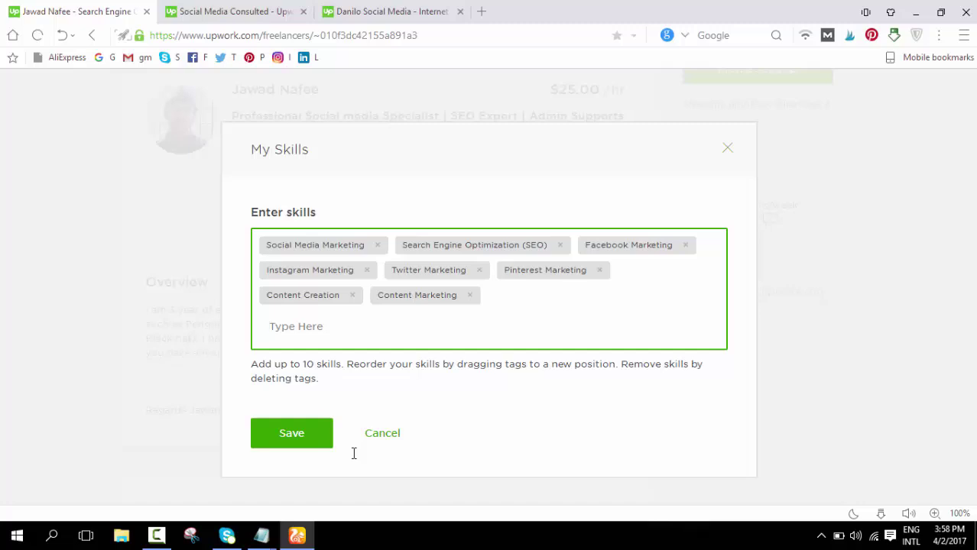
{"action": "type", "text": "Link"}
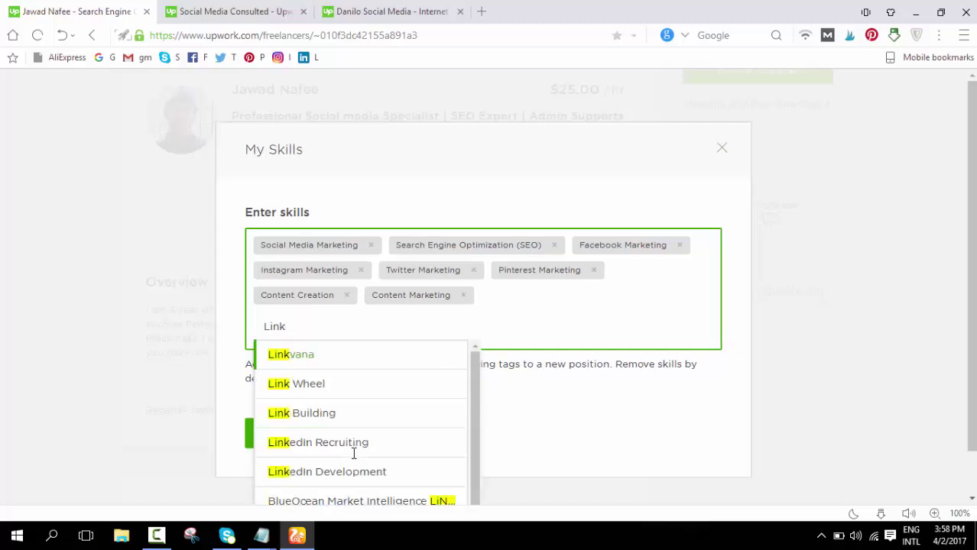
{"action": "key", "text": "BackSpace"}
{"action": "key", "text": "BackSpace"}
{"action": "key", "text": "BackSpace"}
{"action": "key", "text": "BackSpace"}
- Add the skill Social Media Management and move it directly after Social Media Marketing
{"action": "type", "text": "S"}
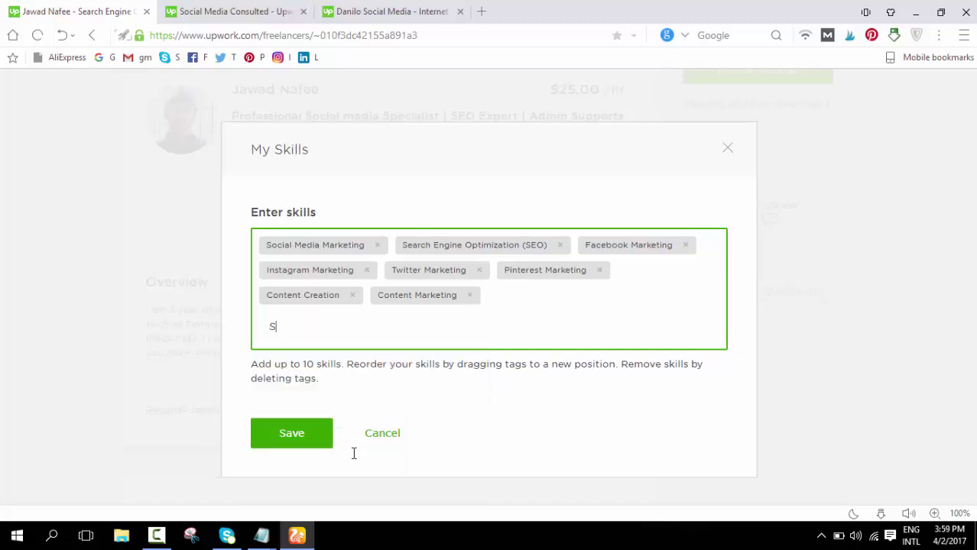
{"action": "type", "text": "ocial"}
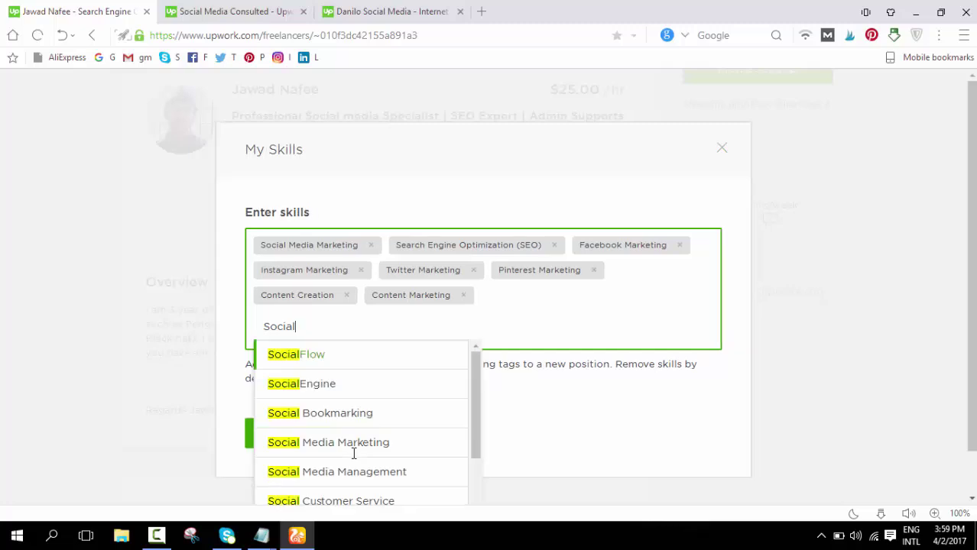
{"action": "left_click", "coordinate": [355, 472]}
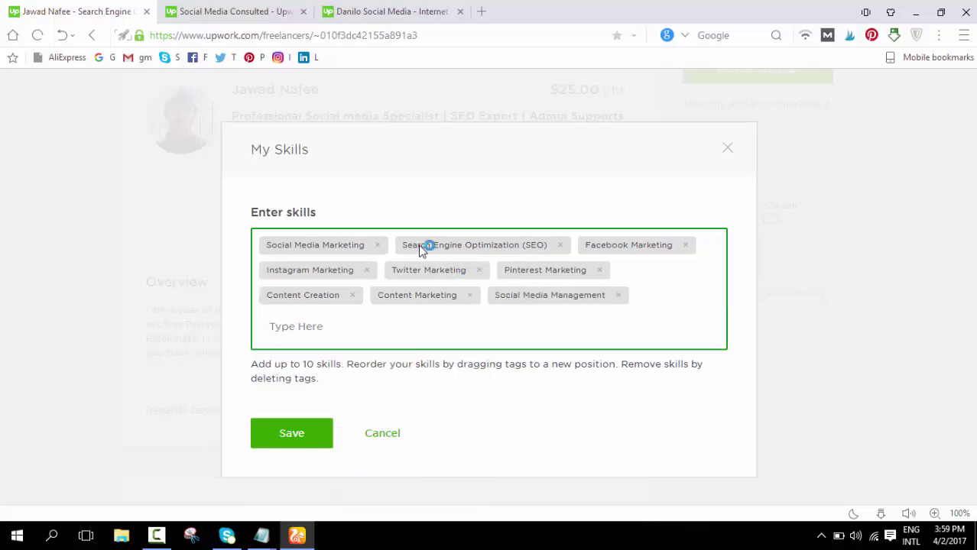
{"action": "left_click_drag", "start_coordinate": [565, 299], "coordinate": [514, 246]}
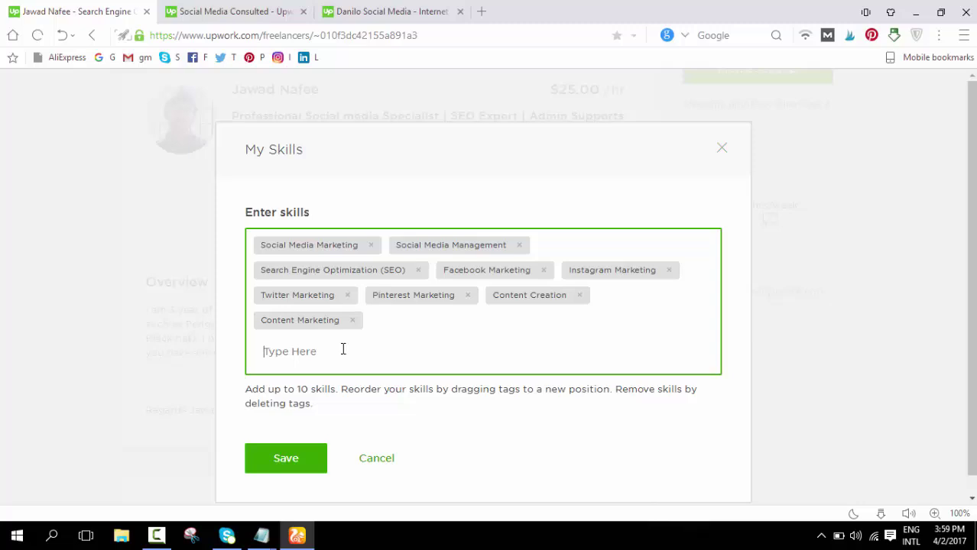
{"action": "type", "text": "Facebook"}
{"action": "scroll", "coordinate": [343, 349], "scroll_direction": "down", "scroll_amount": 1}
{"action": "key", "text": "BackSpace"}
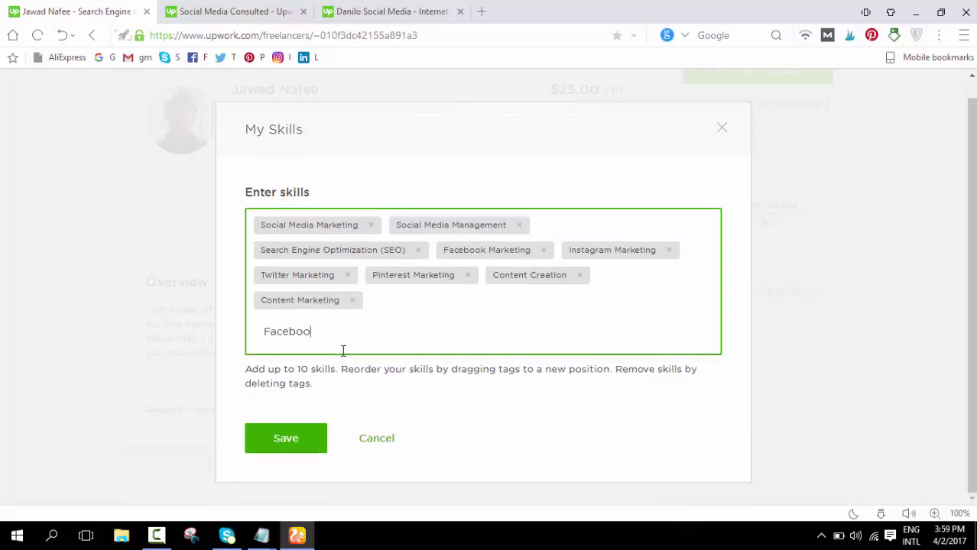
{"action": "type", "text": "k"}
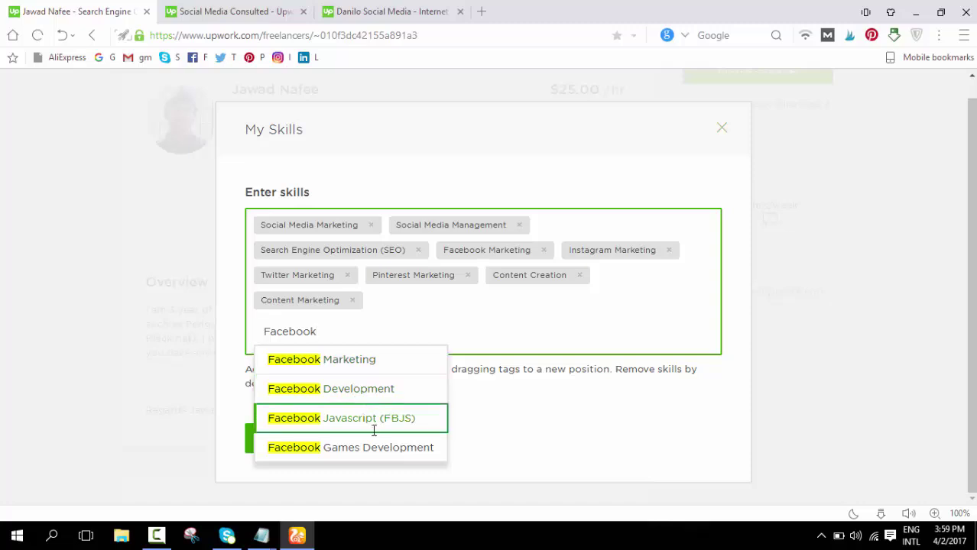
{"action": "key", "text": "BackSpace"}
{"action": "key", "text": "BackSpace"}
{"action": "key", "text": "BackSpace"}
{"action": "key", "text": "BackSpace"}
{"action": "key", "text": "BackSpace"}
{"action": "key", "text": "BackSpace"}
{"action": "key", "text": "BackSpace"}
{"action": "key", "text": "BackSpace"}
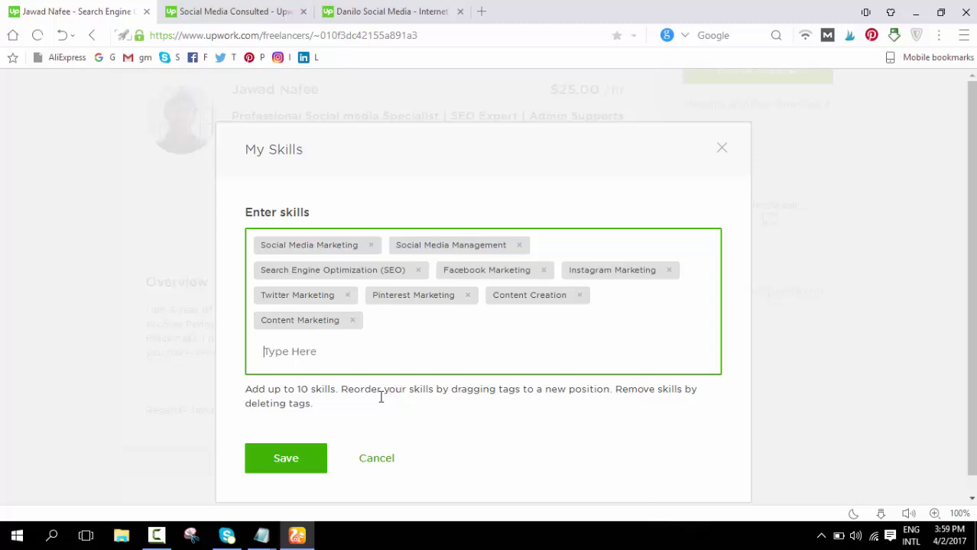
- Add the skill WordPress and save the skills, confirming the removal of the deleted ones and expanding the full list on the profile
{"action": "type", "text": "Wordpress"}
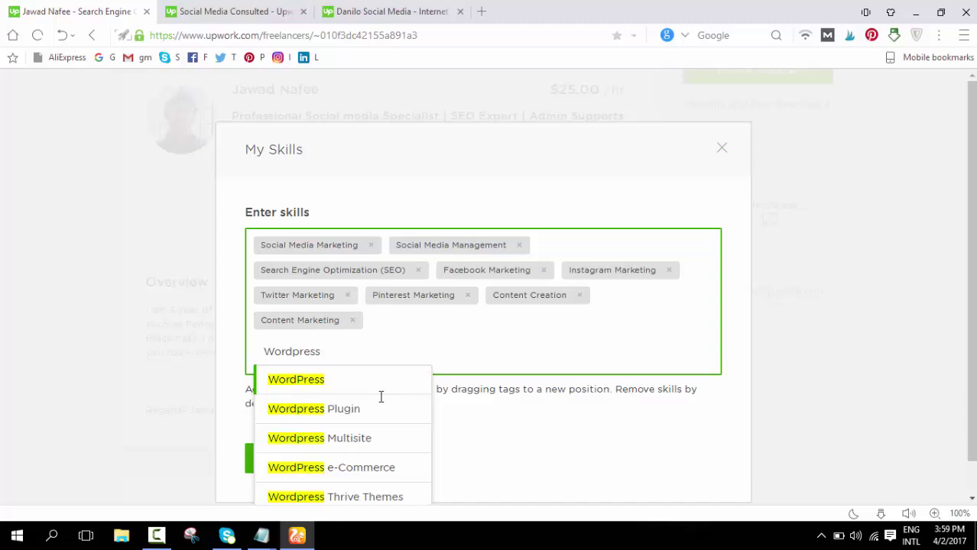
{"action": "scroll", "coordinate": [382, 439], "scroll_direction": "down", "scroll_amount": 1}
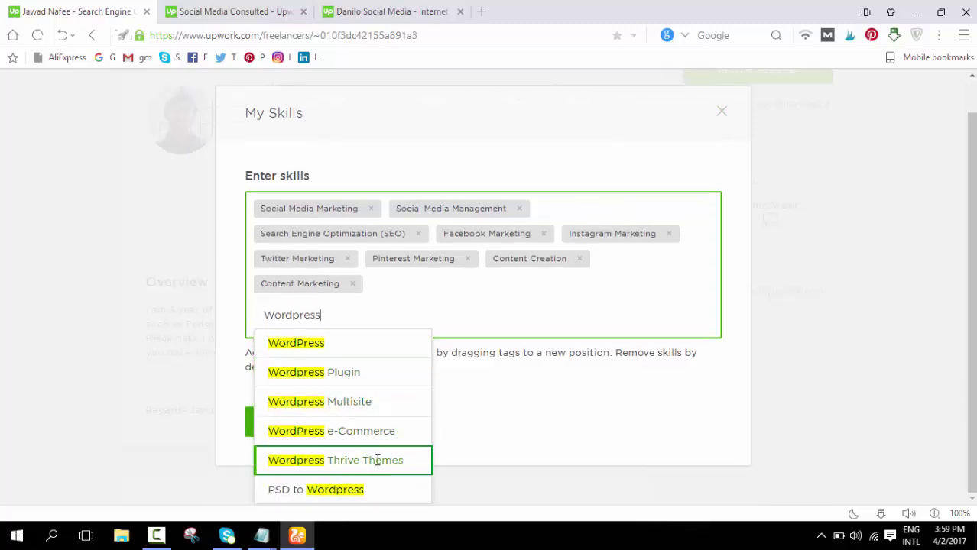
{"action": "left_click", "coordinate": [333, 342]}
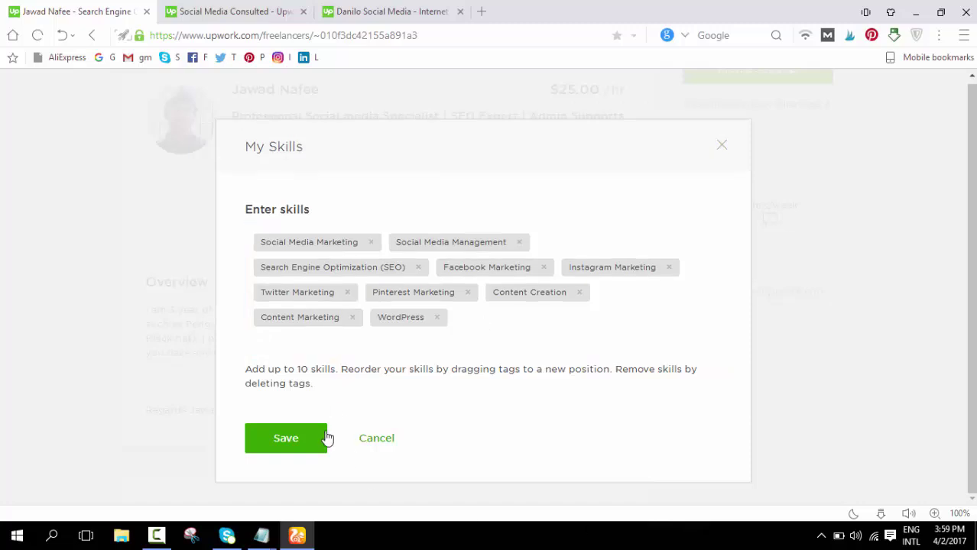
{"action": "left_click", "coordinate": [286, 450]}
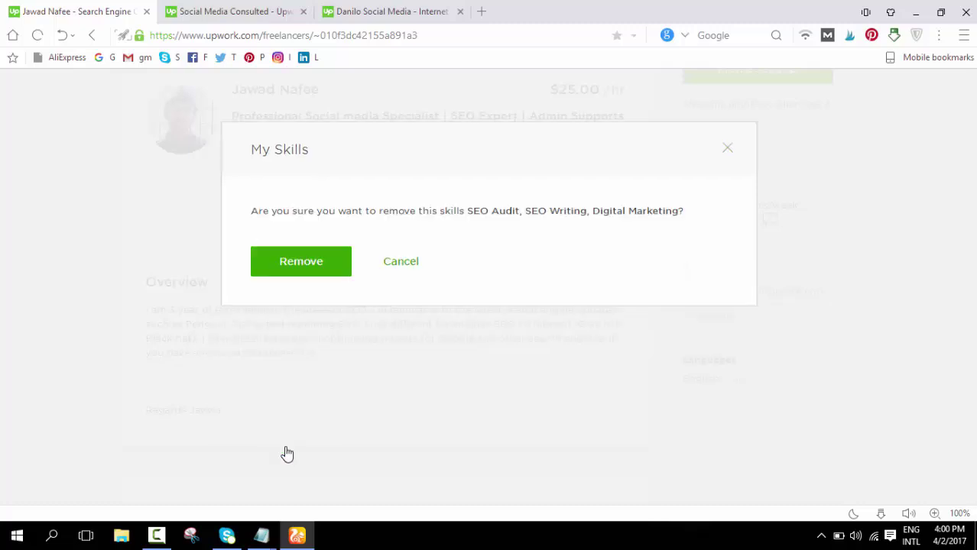
{"action": "left_click", "coordinate": [310, 260]}
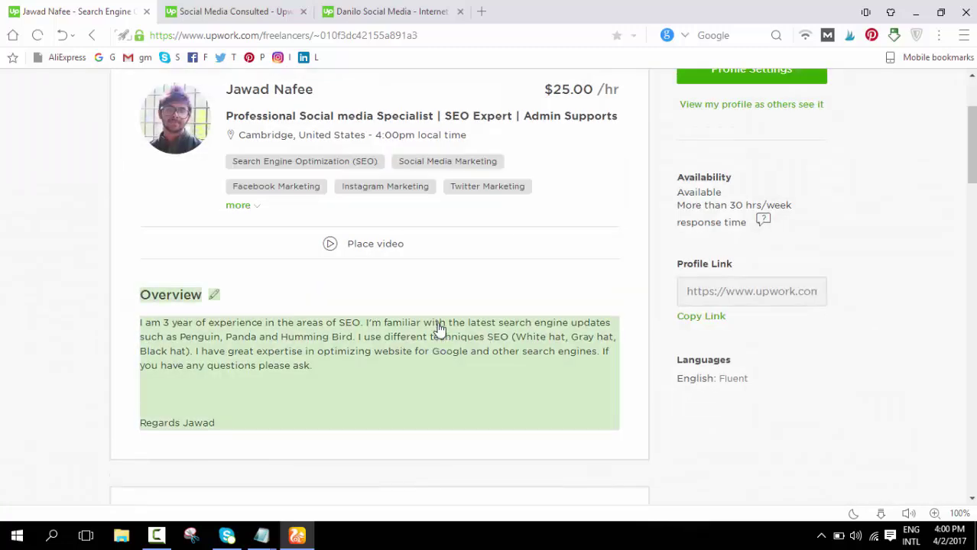
{"action": "left_click", "coordinate": [243, 210]}
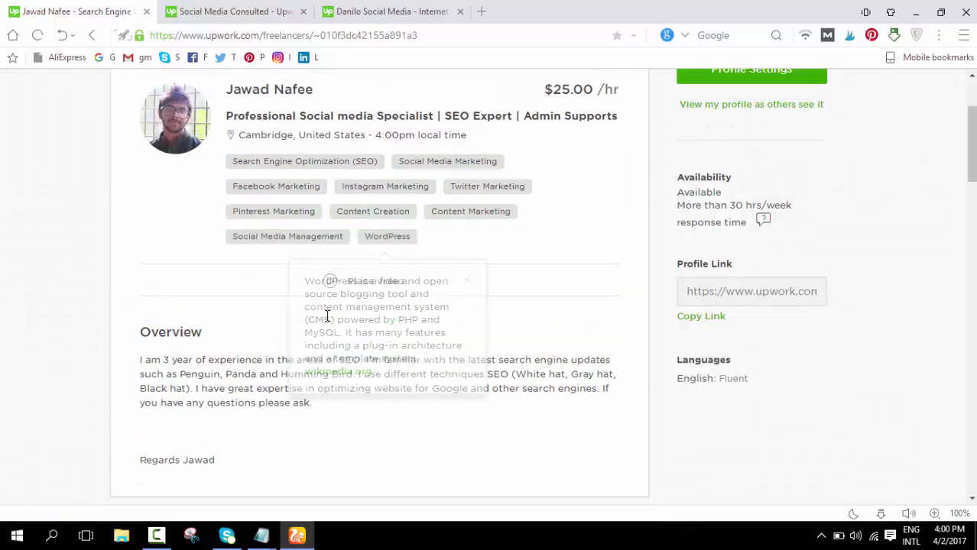
- Review the profile's overview and portfolio sections and open the form for adding a portfolio project
{"action": "scroll", "coordinate": [436, 306], "scroll_direction": "down", "scroll_amount": 5}
{"action": "scroll", "coordinate": [421, 327], "scroll_direction": "down", "scroll_amount": 7}
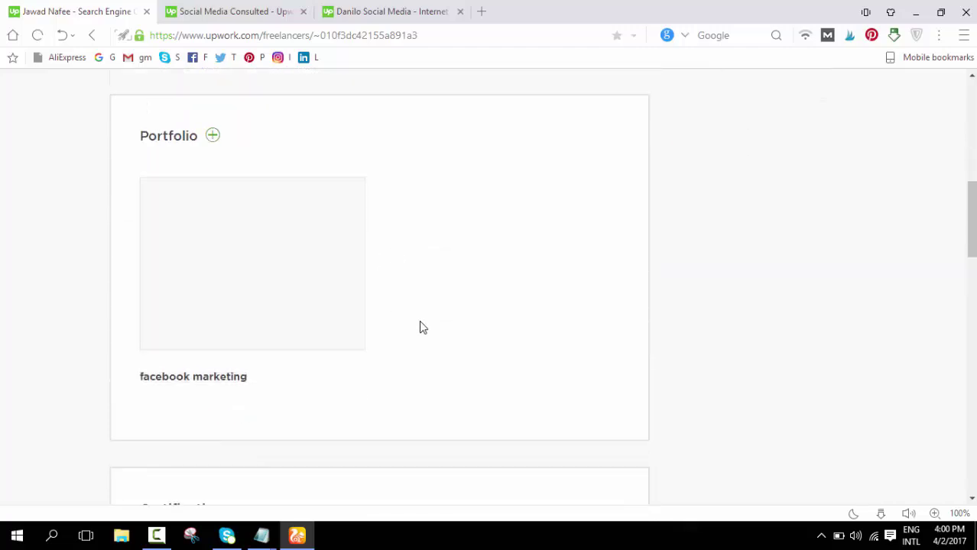
{"action": "scroll", "coordinate": [417, 339], "scroll_direction": "up", "scroll_amount": 8}
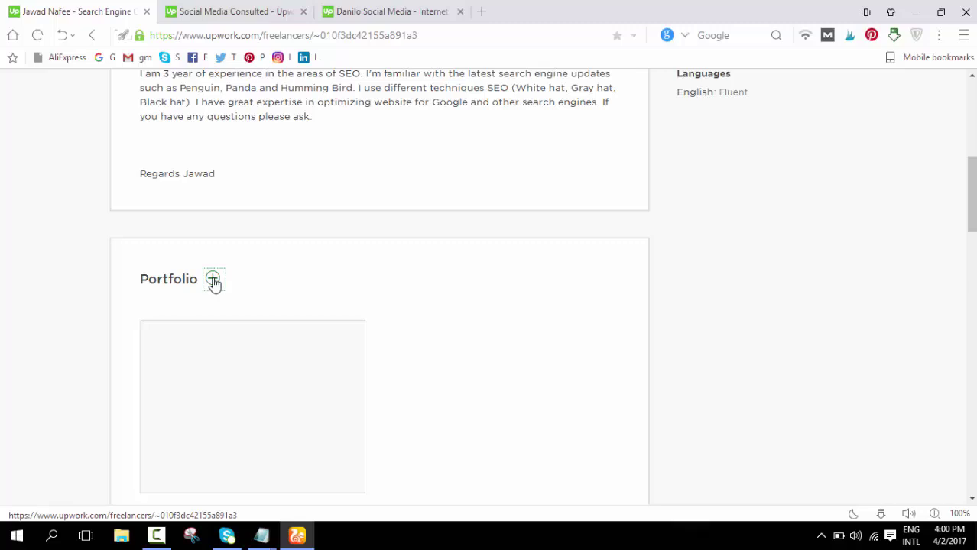
{"action": "left_click", "coordinate": [212, 279]}
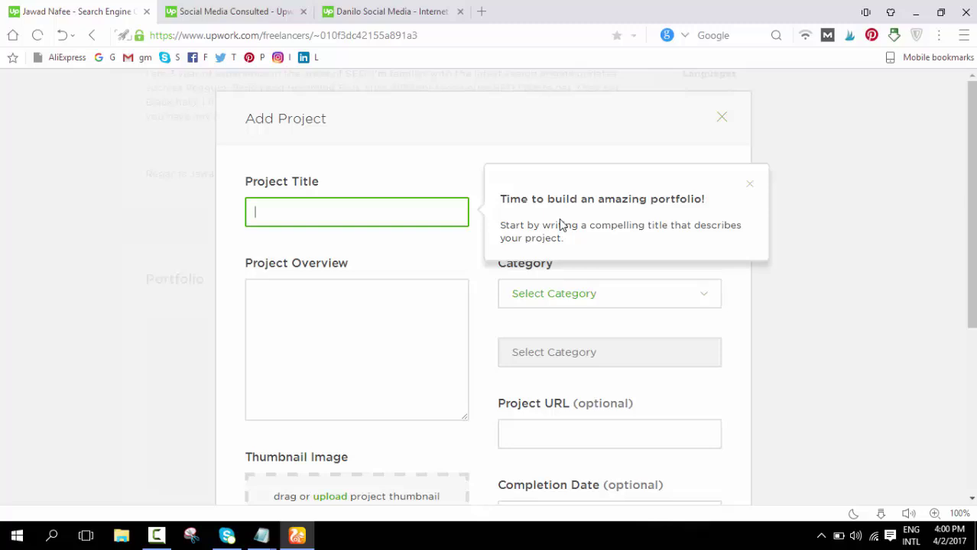
- Open the Find Work page with the job feed in place of the freelancer search results
{"action": "left_click", "coordinate": [258, 13]}
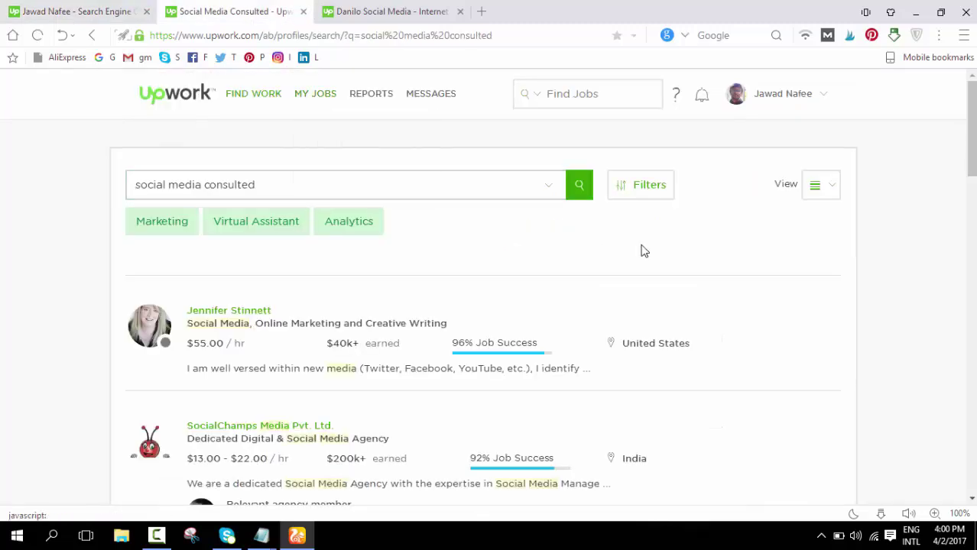
{"action": "left_click", "coordinate": [501, 176]}
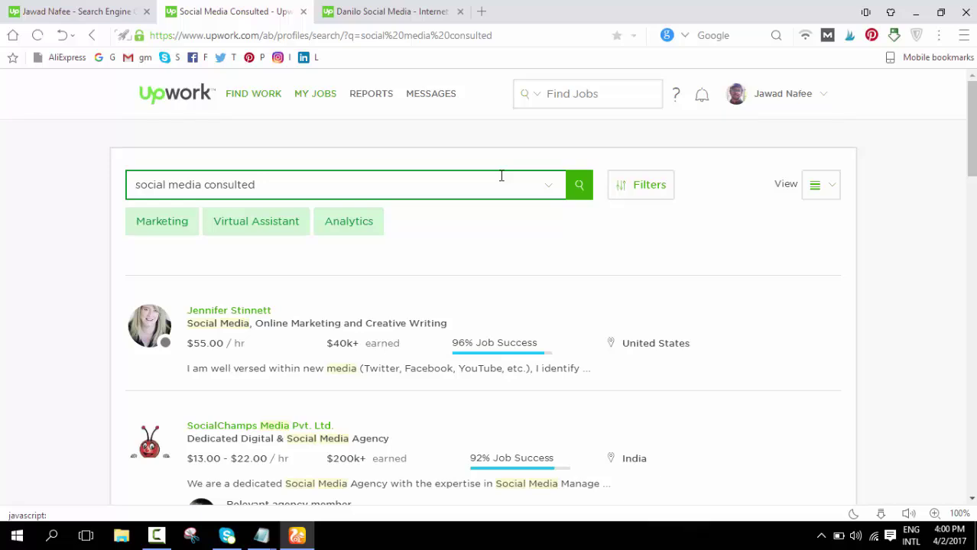
{"action": "key", "text": "ctrl+a"}
{"action": "left_click", "coordinate": [541, 107]}
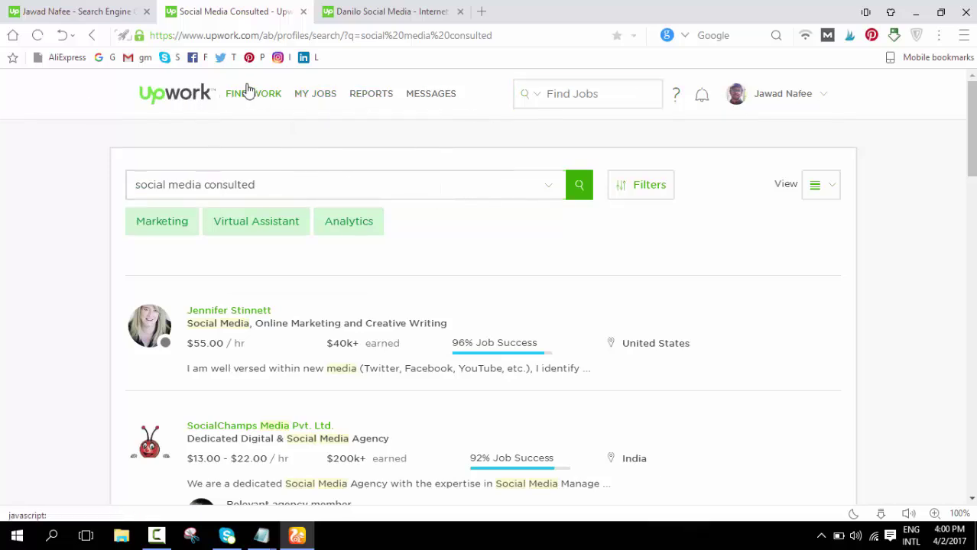
{"action": "mouse_move", "coordinate": [251, 93]}
{"action": "left_click", "coordinate": [252, 130]}
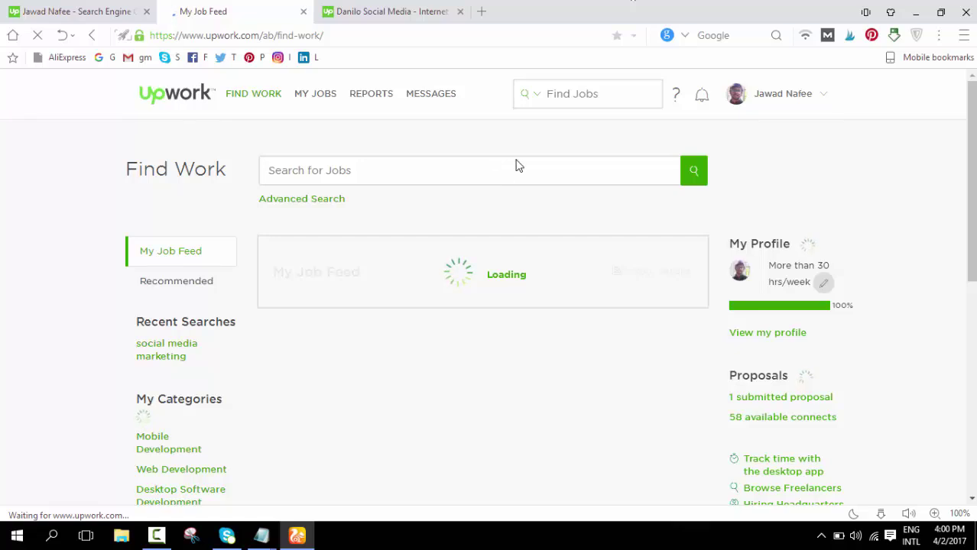
- Edit My Categories and deselect Desktop Software Development, Web & Mobile Design, Web Development and Mobile Development
{"action": "scroll", "coordinate": [283, 260], "scroll_direction": "down", "scroll_amount": 4}
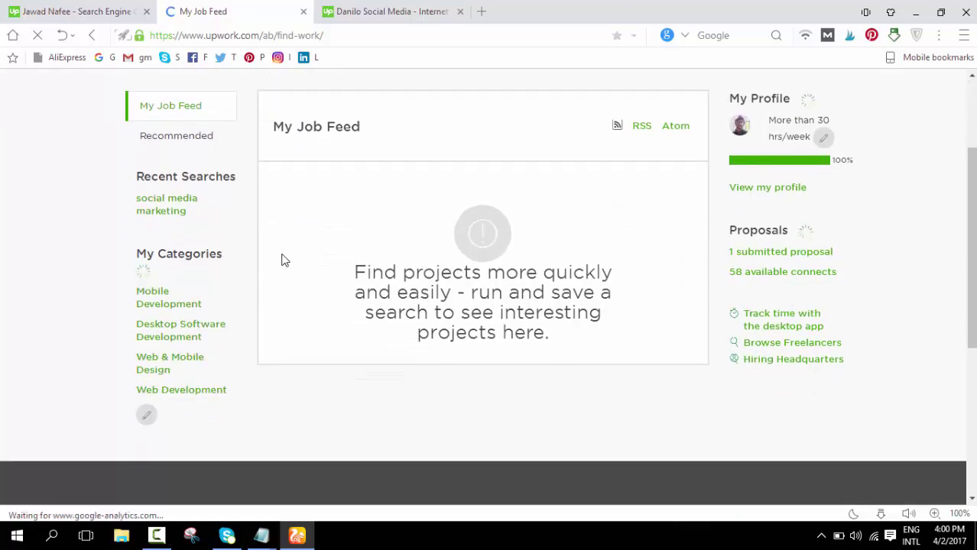
{"action": "scroll", "coordinate": [309, 265], "scroll_direction": "up", "scroll_amount": 3}
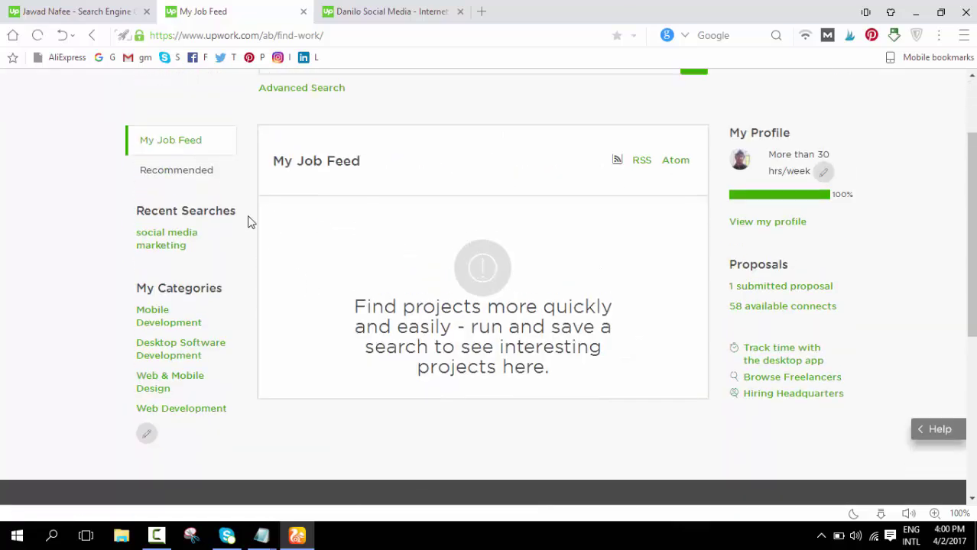
{"action": "scroll", "coordinate": [330, 251], "scroll_direction": "down", "scroll_amount": 1}
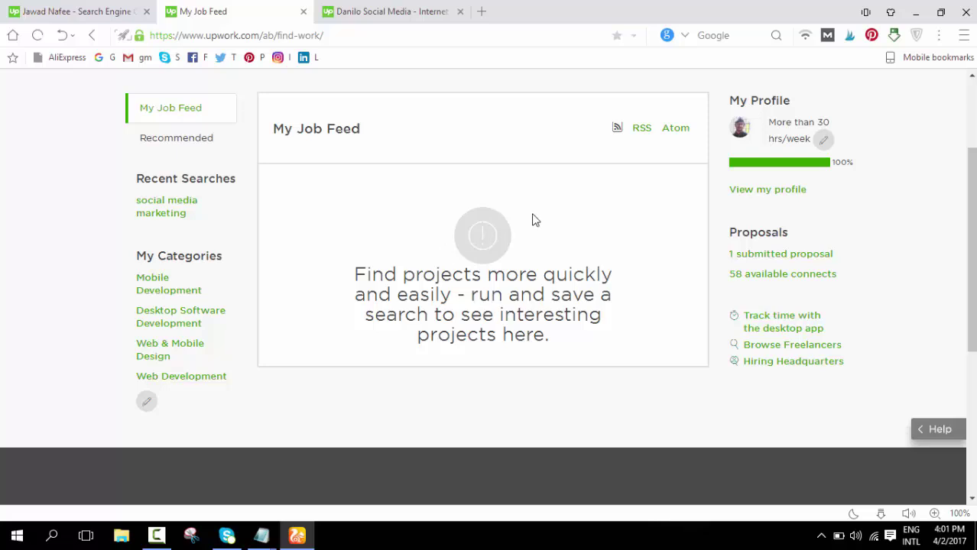
{"action": "scroll", "coordinate": [453, 246], "scroll_direction": "up", "scroll_amount": 1}
{"action": "scroll", "coordinate": [299, 220], "scroll_direction": "down", "scroll_amount": 2}
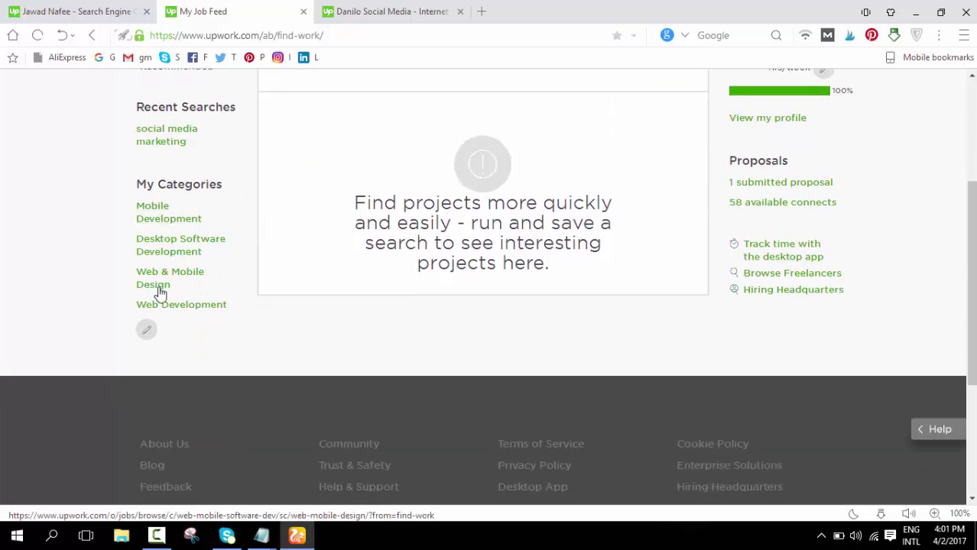
{"action": "left_click", "coordinate": [147, 330]}
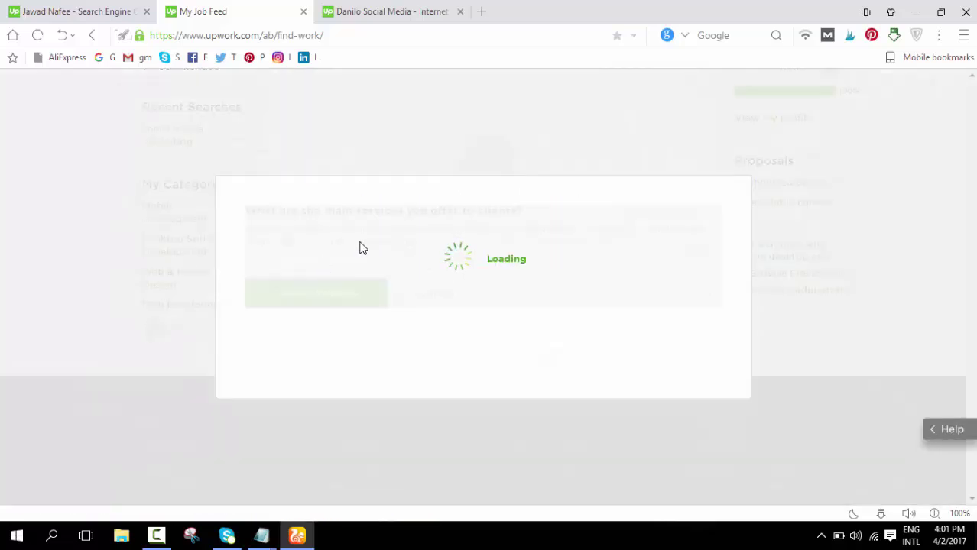
{"action": "scroll", "coordinate": [403, 262], "scroll_direction": "down", "scroll_amount": 2}
{"action": "left_click", "coordinate": [272, 215]}
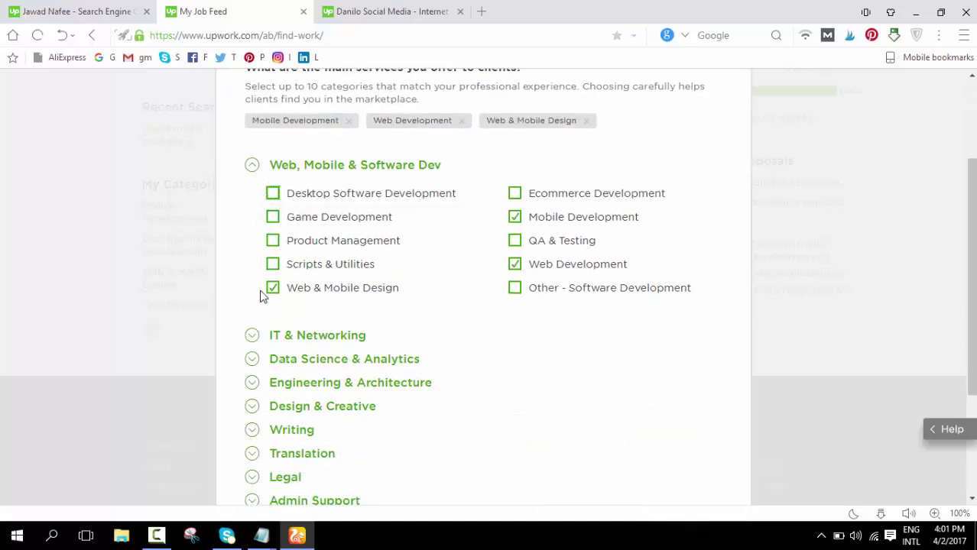
{"action": "left_click", "coordinate": [272, 288]}
{"action": "left_click", "coordinate": [514, 264]}
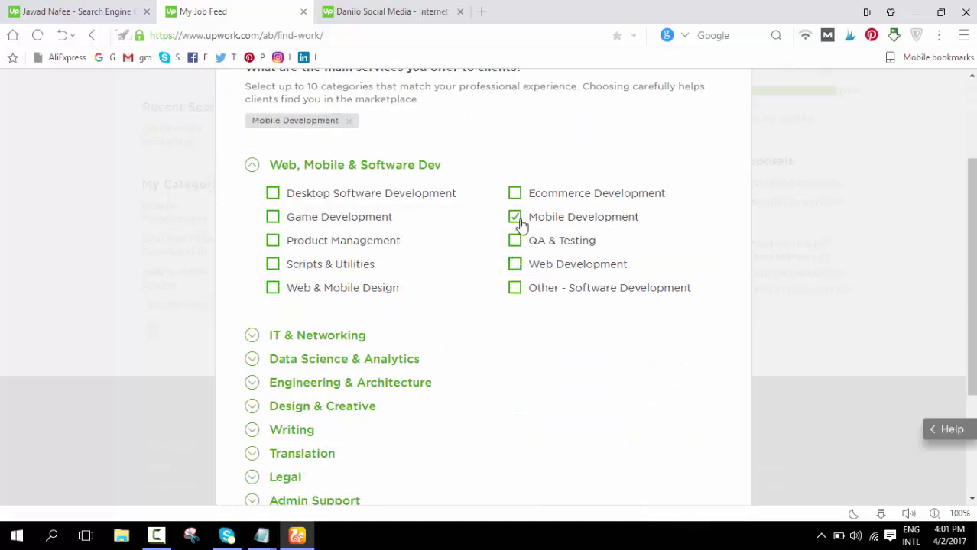
{"action": "left_click", "coordinate": [514, 217]}
- Select SMM, SEO, Other, Marketing Strategy, Market & Customer Research and Display Advertising under Sales & Marketing, and save the categories
{"action": "scroll", "coordinate": [425, 281], "scroll_direction": "down", "scroll_amount": 2}
{"action": "left_click", "coordinate": [321, 383]}
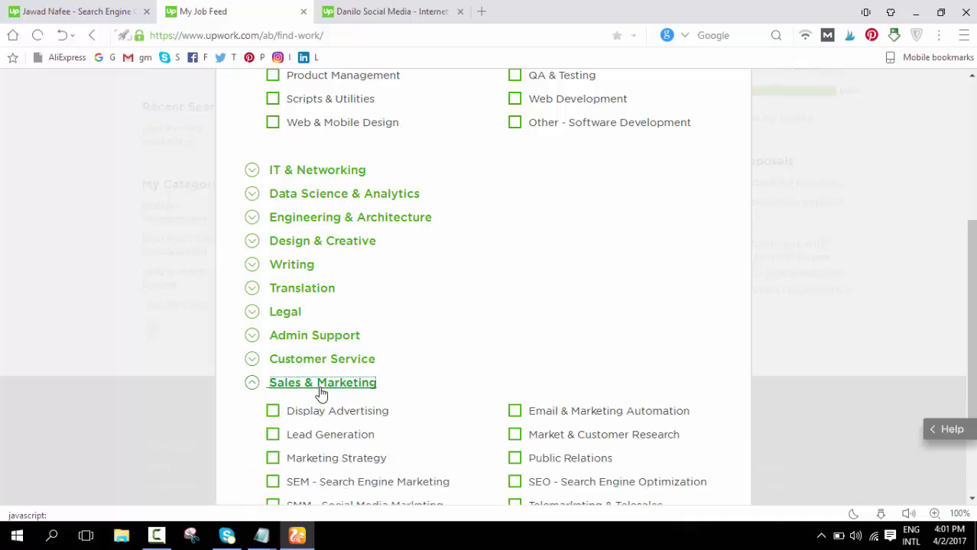
{"action": "scroll", "coordinate": [362, 357], "scroll_direction": "down", "scroll_amount": 2}
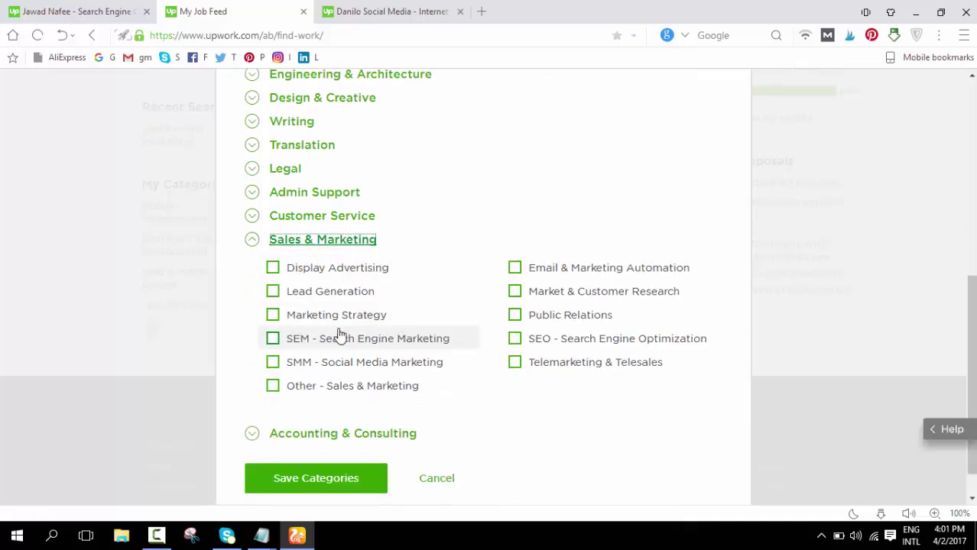
{"action": "left_click", "coordinate": [452, 366]}
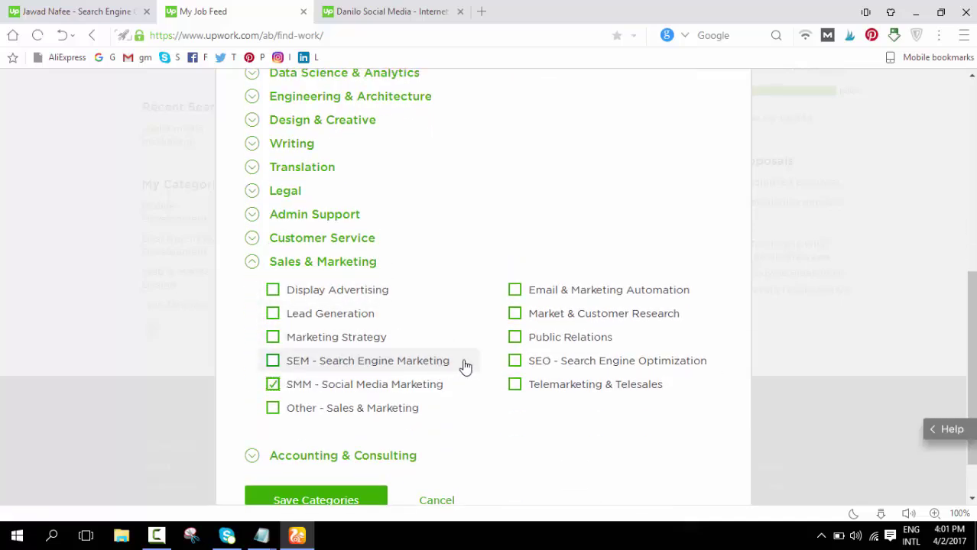
{"action": "left_click", "coordinate": [540, 364]}
{"action": "scroll", "coordinate": [362, 356], "scroll_direction": "down", "scroll_amount": 1}
{"action": "left_click", "coordinate": [360, 348]}
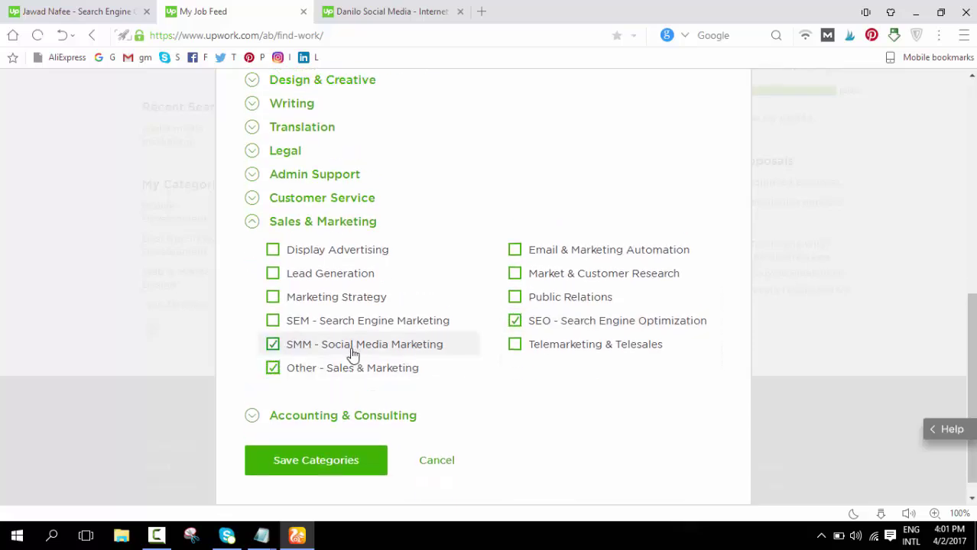
{"action": "left_click", "coordinate": [360, 298]}
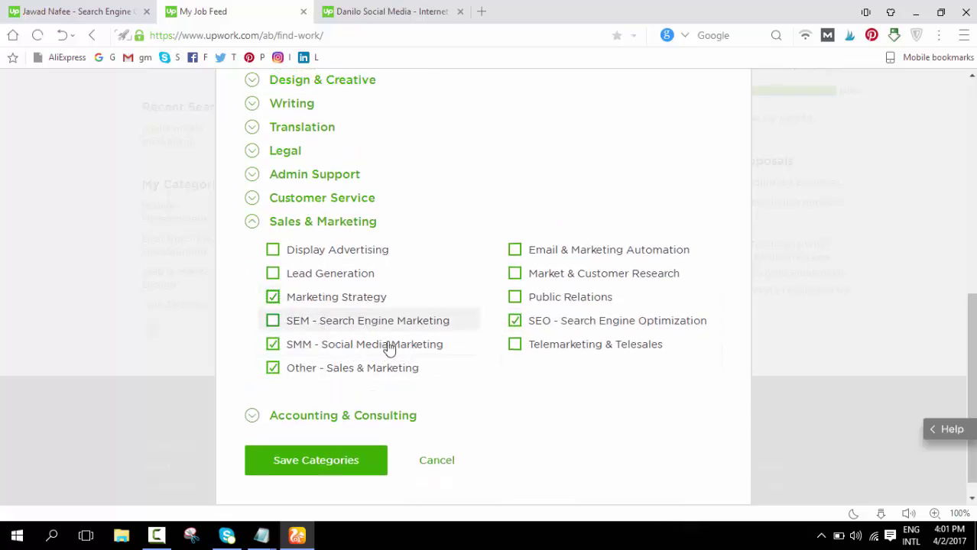
{"action": "left_click", "coordinate": [671, 277]}
{"action": "left_click", "coordinate": [312, 255]}
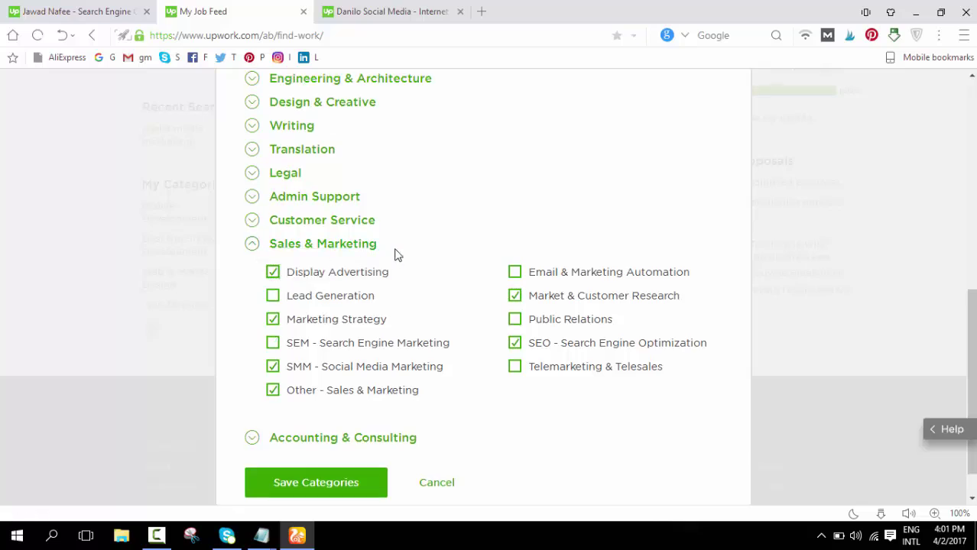
{"action": "scroll", "coordinate": [499, 263], "scroll_direction": "down", "scroll_amount": 1}
{"action": "left_click", "coordinate": [309, 437]}
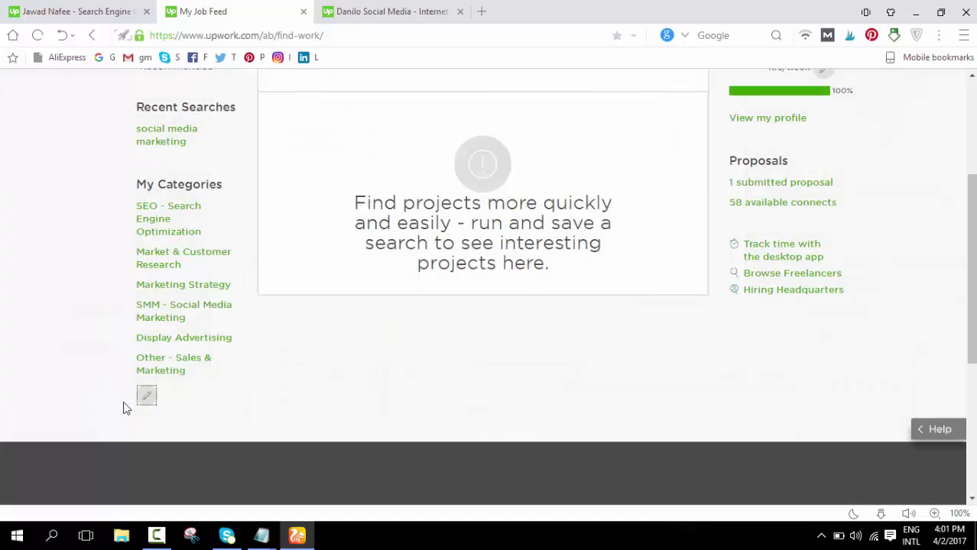
- Add the Admin Support categories Data Entry, Web Research and Project Management to My Categories and save them
{"action": "left_click", "coordinate": [147, 398]}
{"action": "scroll", "coordinate": [357, 311], "scroll_direction": "down", "scroll_amount": 2}
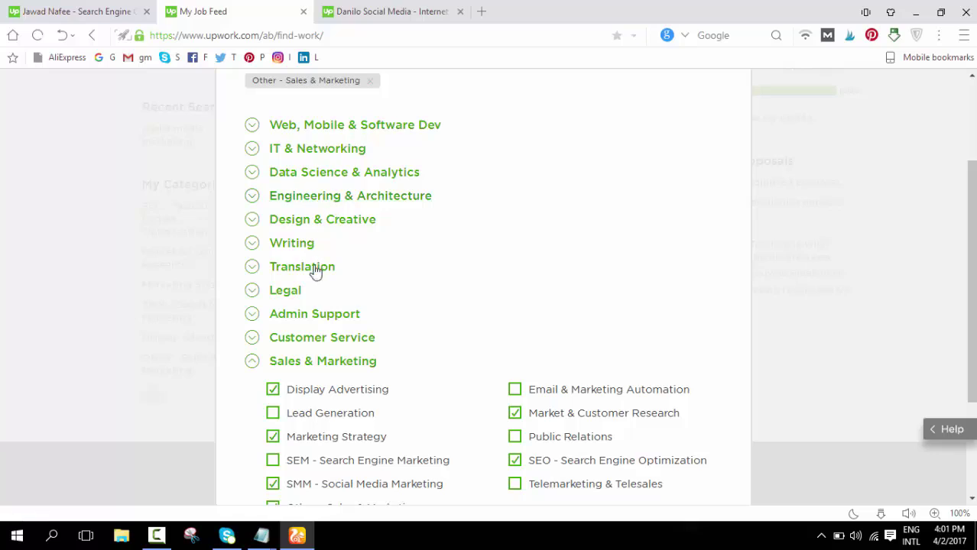
{"action": "left_click", "coordinate": [296, 315]}
{"action": "scroll", "coordinate": [343, 293], "scroll_direction": "down", "scroll_amount": 2}
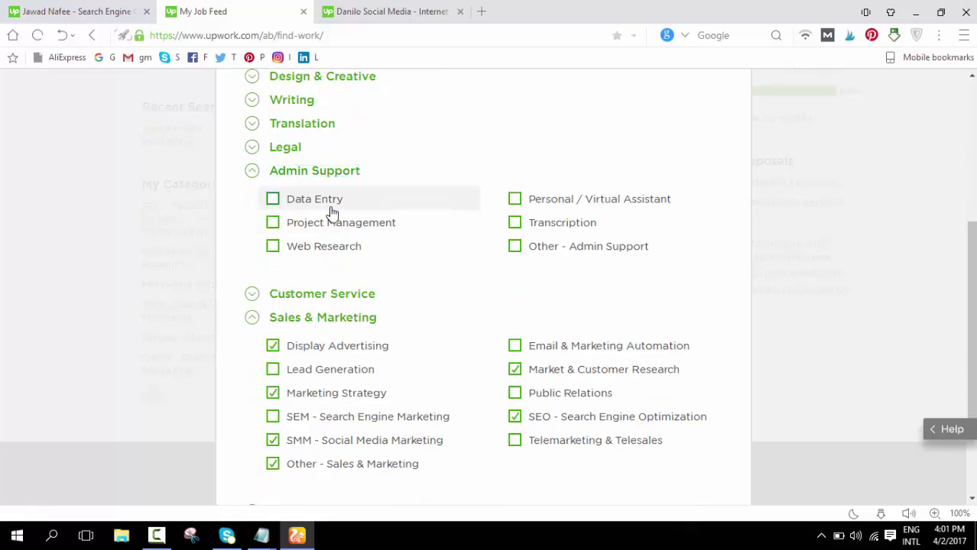
{"action": "left_click", "coordinate": [332, 202]}
{"action": "left_click", "coordinate": [345, 248]}
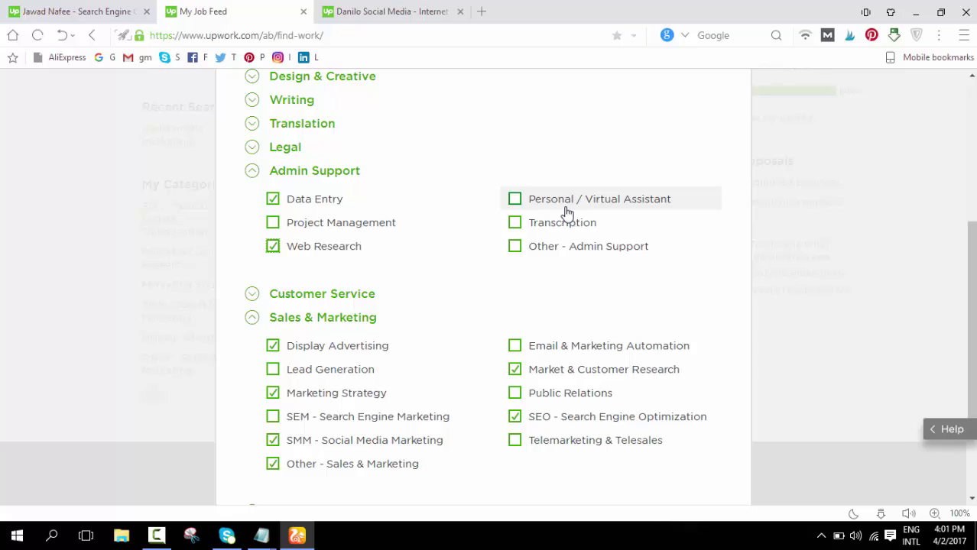
{"action": "left_click", "coordinate": [291, 223]}
{"action": "scroll", "coordinate": [359, 276], "scroll_direction": "down", "scroll_amount": 1}
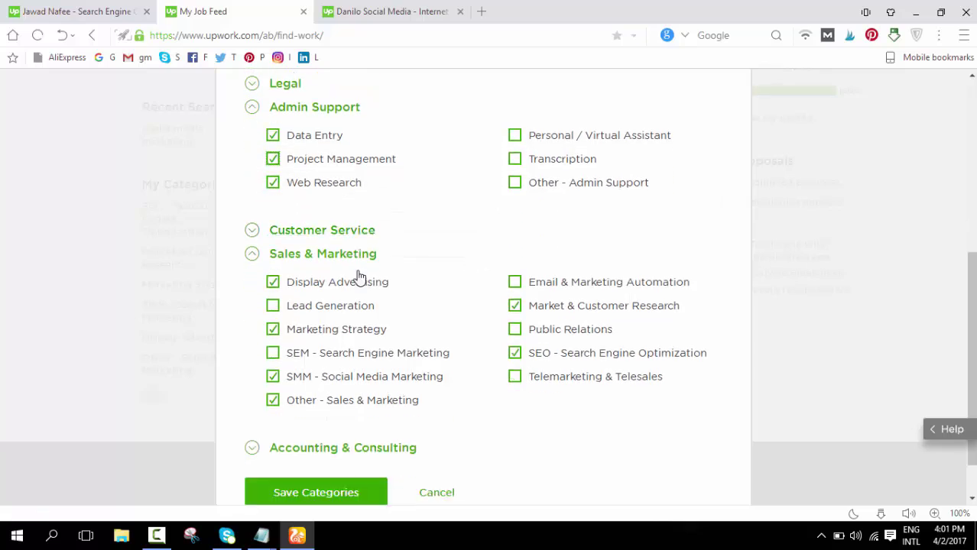
{"action": "left_click", "coordinate": [329, 483]}
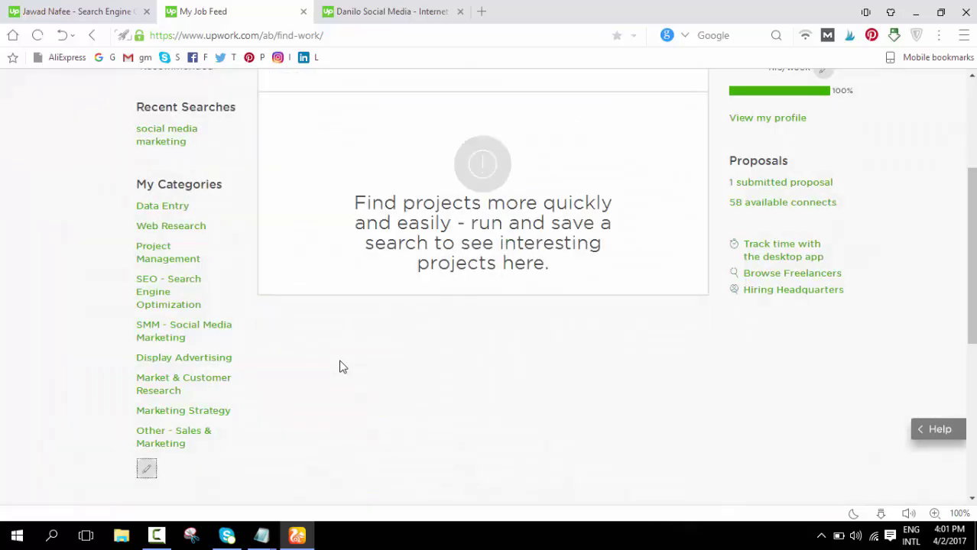
- Review the job feed page and open the job listings of the SMM - Social Media Marketing category
{"action": "scroll", "coordinate": [338, 351], "scroll_direction": "down", "scroll_amount": 2}
{"action": "scroll", "coordinate": [458, 229], "scroll_direction": "up", "scroll_amount": 5}
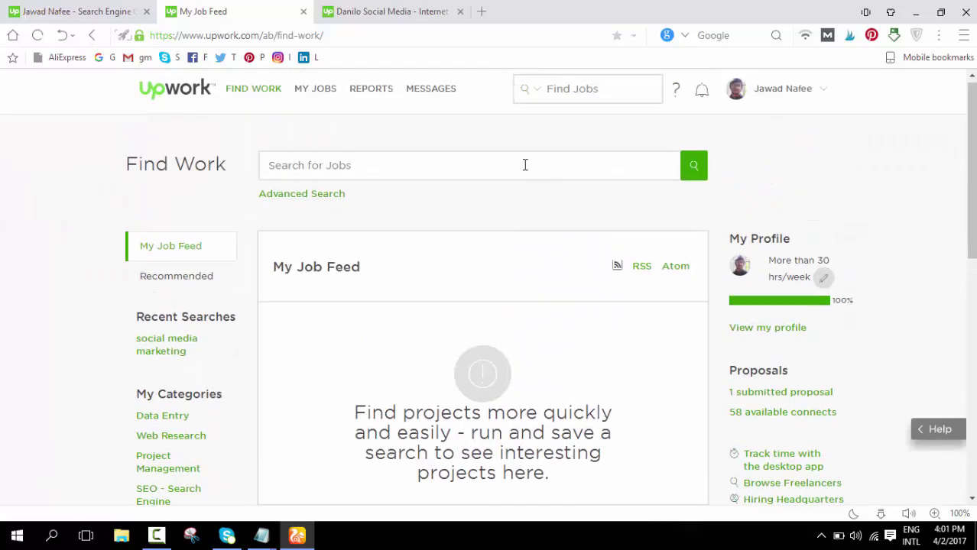
{"action": "scroll", "coordinate": [487, 410], "scroll_direction": "down", "scroll_amount": 1}
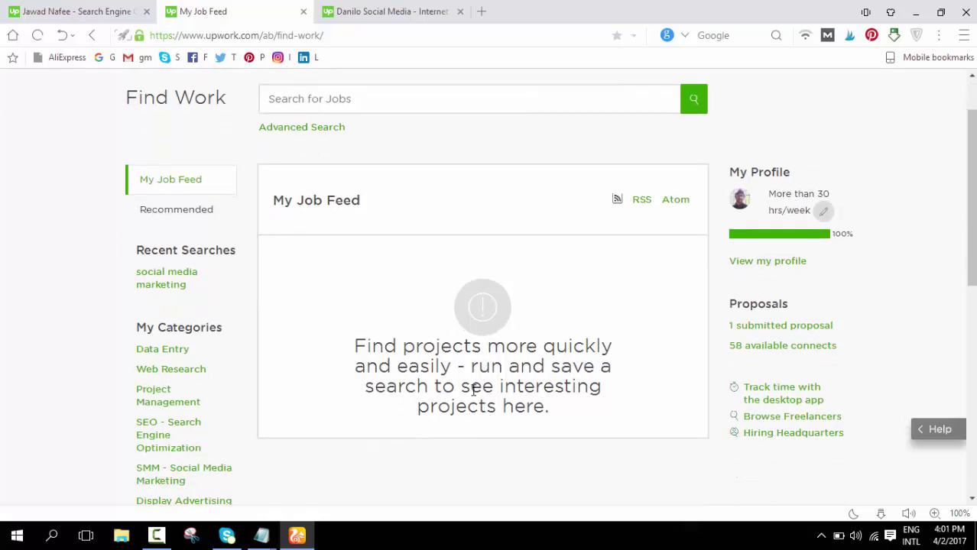
{"action": "scroll", "coordinate": [501, 348], "scroll_direction": "down", "scroll_amount": 2}
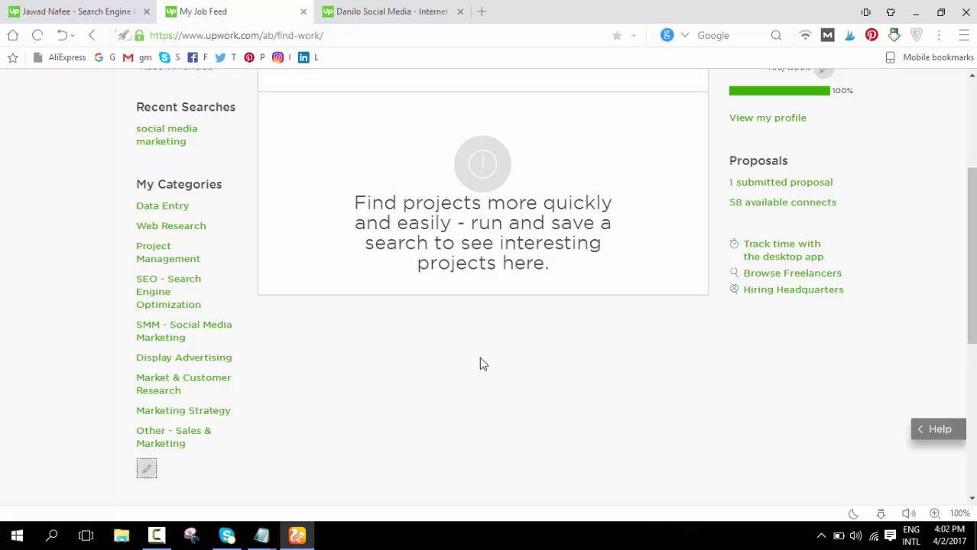
{"action": "left_click", "coordinate": [172, 341]}
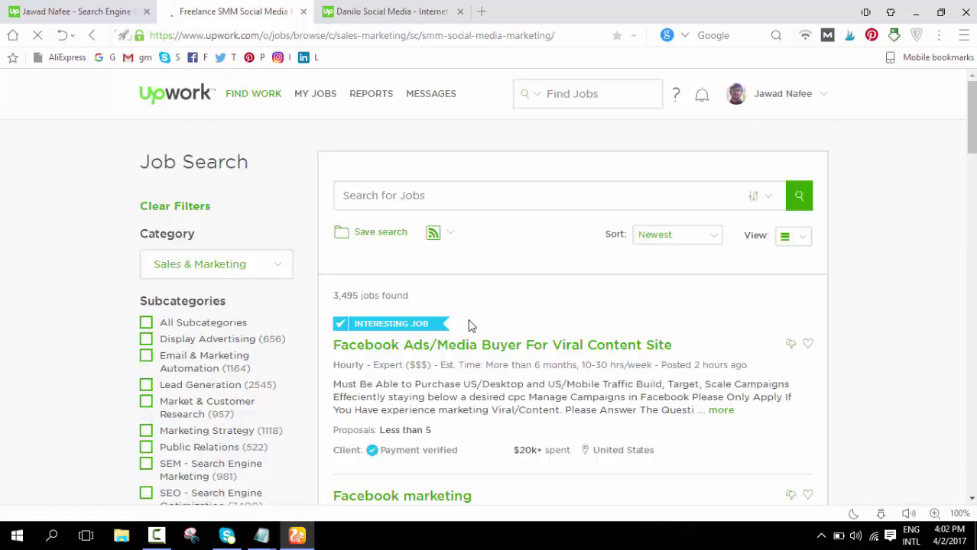
- Save the current job search as Sales & Marketing / SMM - Social Media Marketing, replacing the saved search of the same name
{"action": "scroll", "coordinate": [470, 327], "scroll_direction": "down", "scroll_amount": 5}
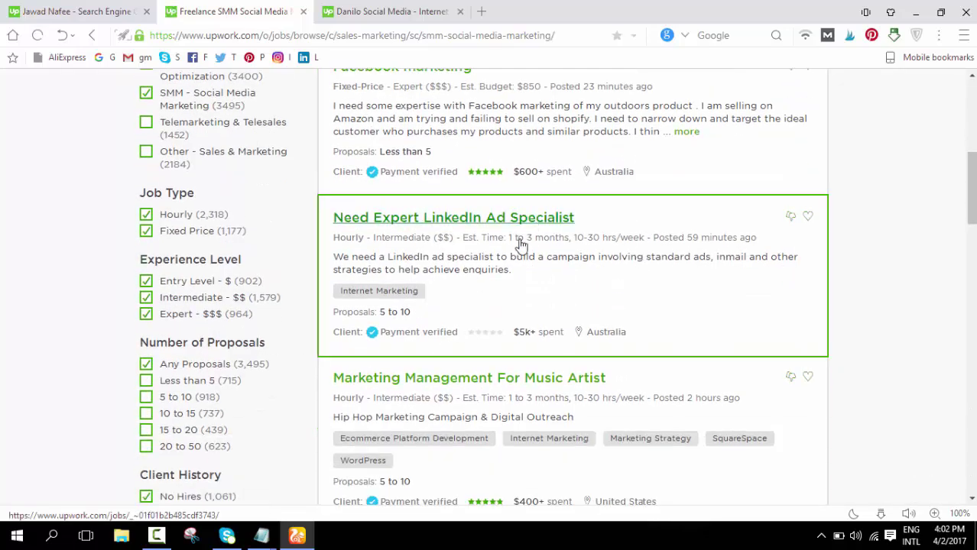
{"action": "scroll", "coordinate": [520, 252], "scroll_direction": "down", "scroll_amount": 3}
{"action": "scroll", "coordinate": [542, 312], "scroll_direction": "up", "scroll_amount": 3}
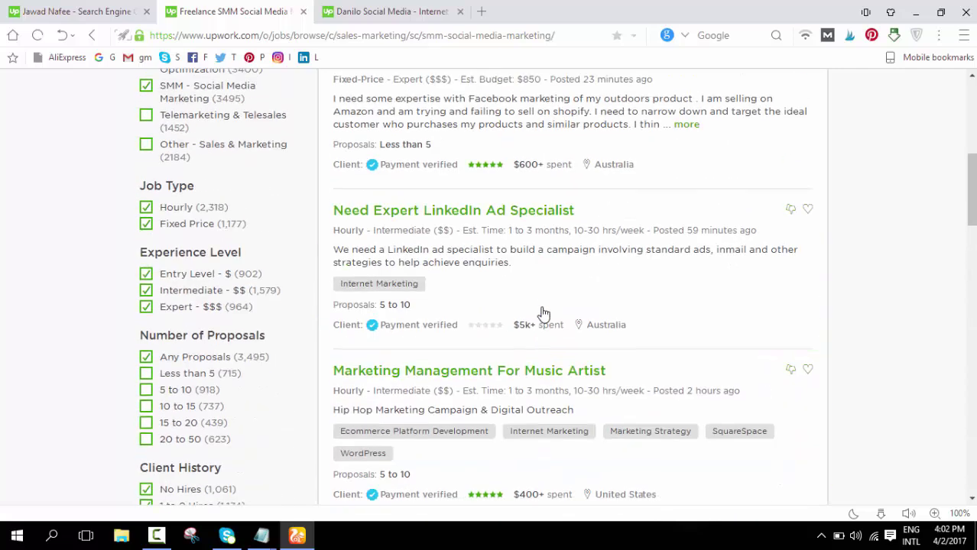
{"action": "scroll", "coordinate": [539, 309], "scroll_direction": "up", "scroll_amount": 5}
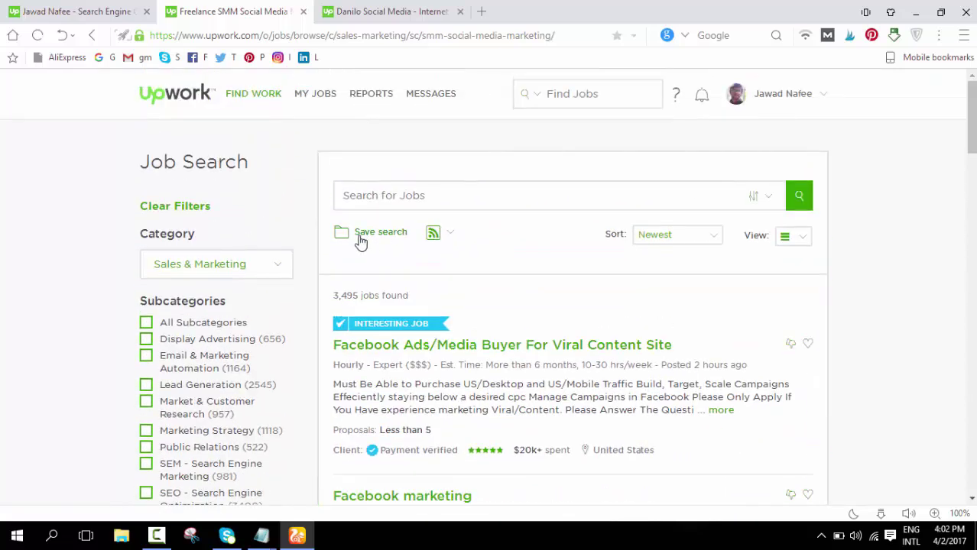
{"action": "left_click", "coordinate": [343, 236]}
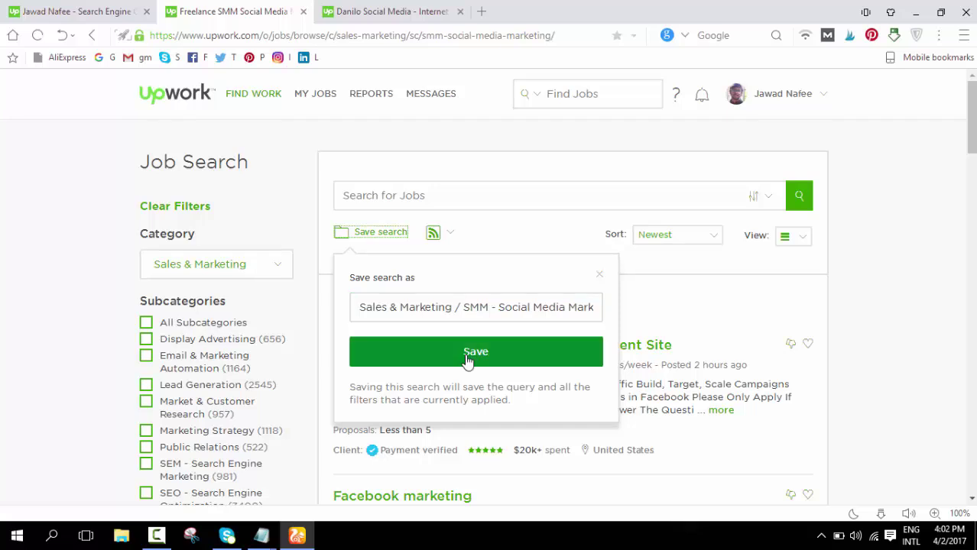
{"action": "left_click", "coordinate": [451, 355]}
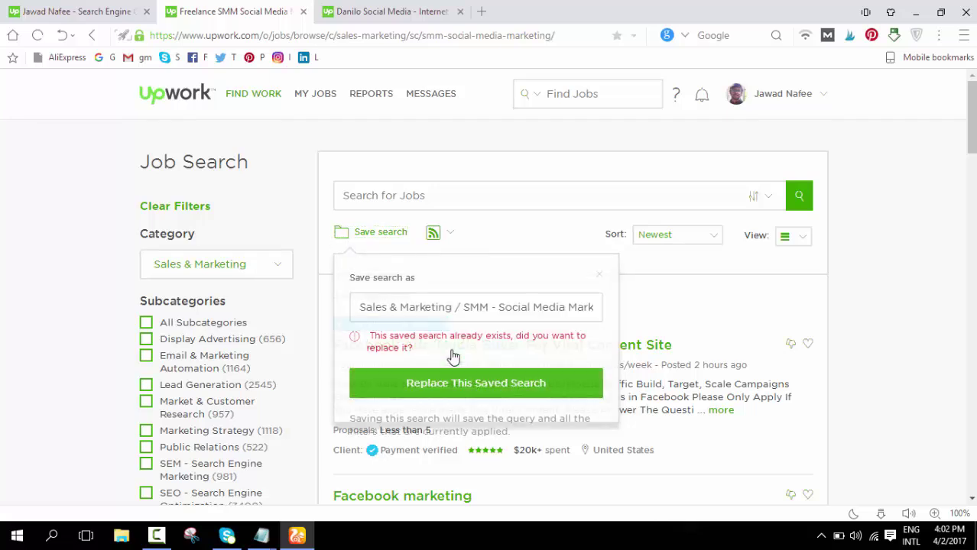
{"action": "left_click", "coordinate": [454, 382]}
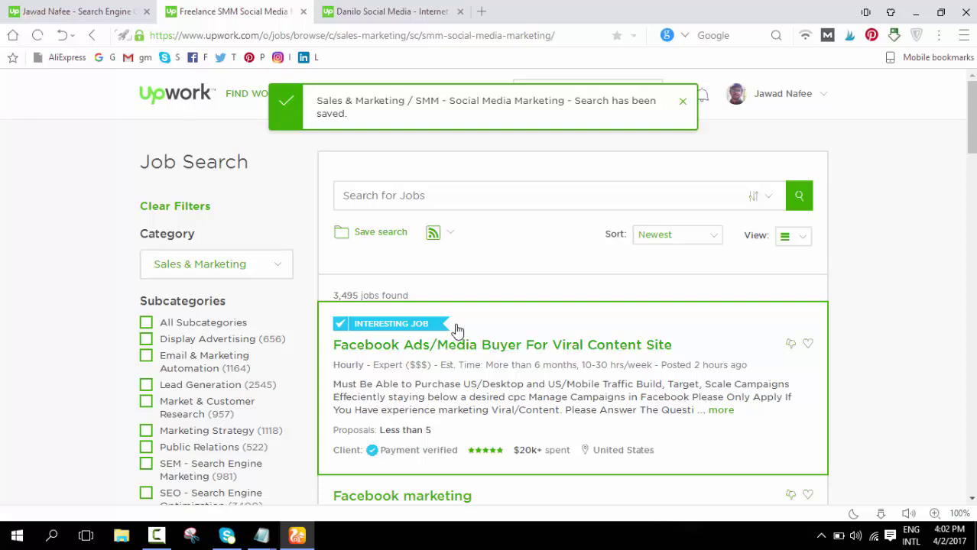
- Return to the Find Work page and look through the jobs in My Job Feed
{"action": "scroll", "coordinate": [412, 344], "scroll_direction": "down", "scroll_amount": 1}
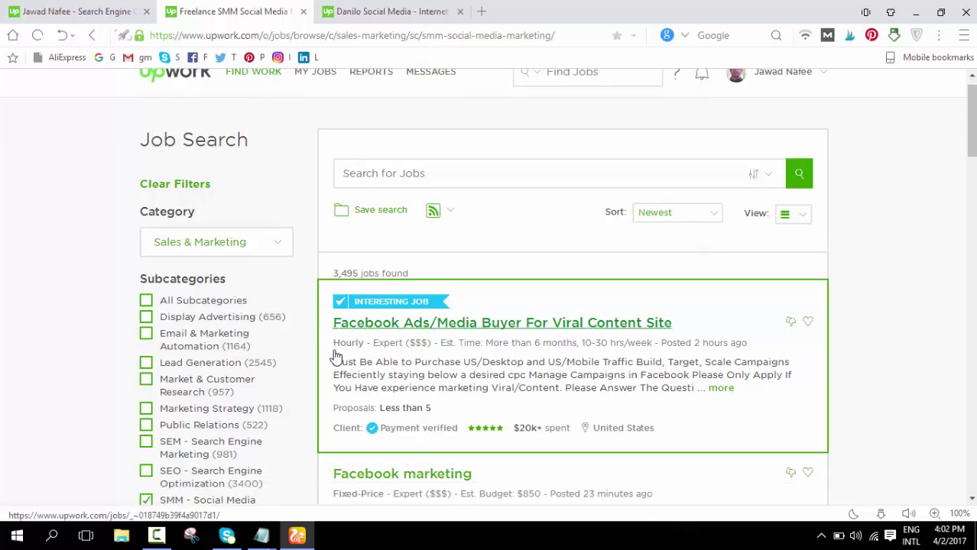
{"action": "scroll", "coordinate": [329, 229], "scroll_direction": "up", "scroll_amount": 1}
{"action": "mouse_move", "coordinate": [260, 99]}
{"action": "left_click", "coordinate": [257, 127]}
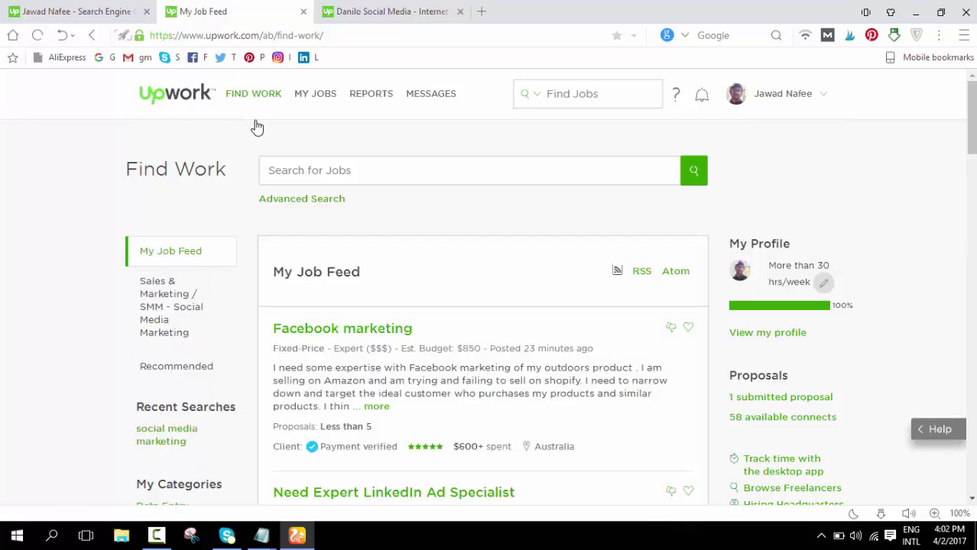
{"action": "scroll", "coordinate": [392, 265], "scroll_direction": "down", "scroll_amount": 10}
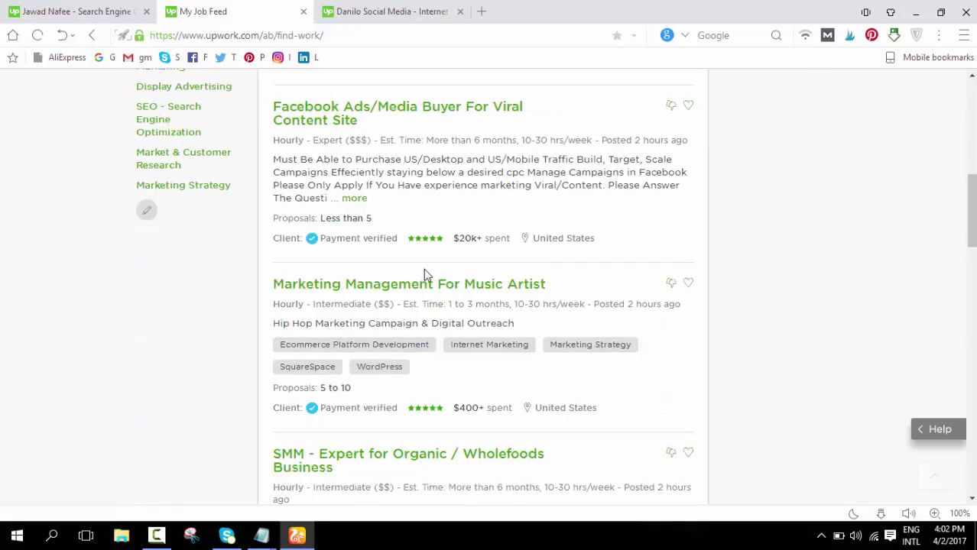
{"action": "scroll", "coordinate": [428, 283], "scroll_direction": "up", "scroll_amount": 5}
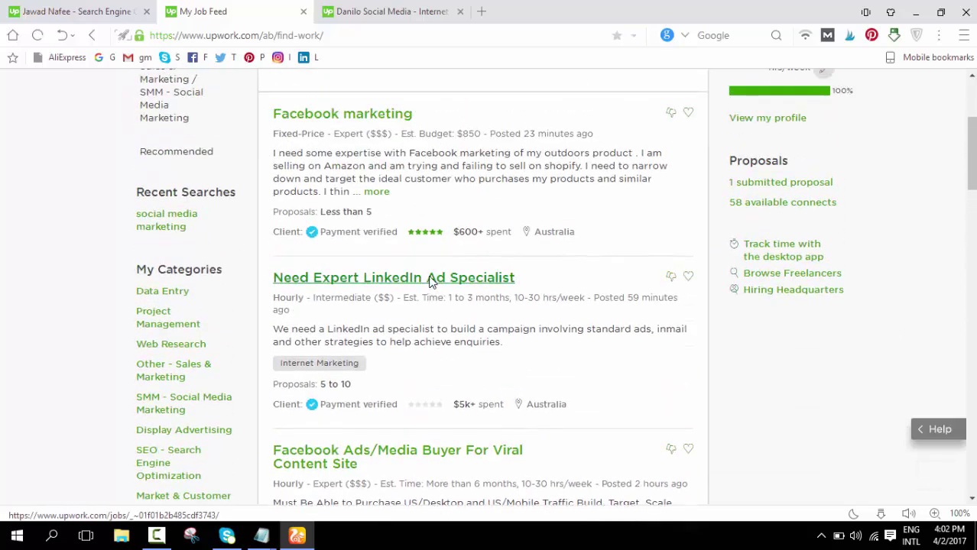
- Open the Web Research category from My Categories and look through its job listings and filters
{"action": "left_click", "coordinate": [172, 346]}
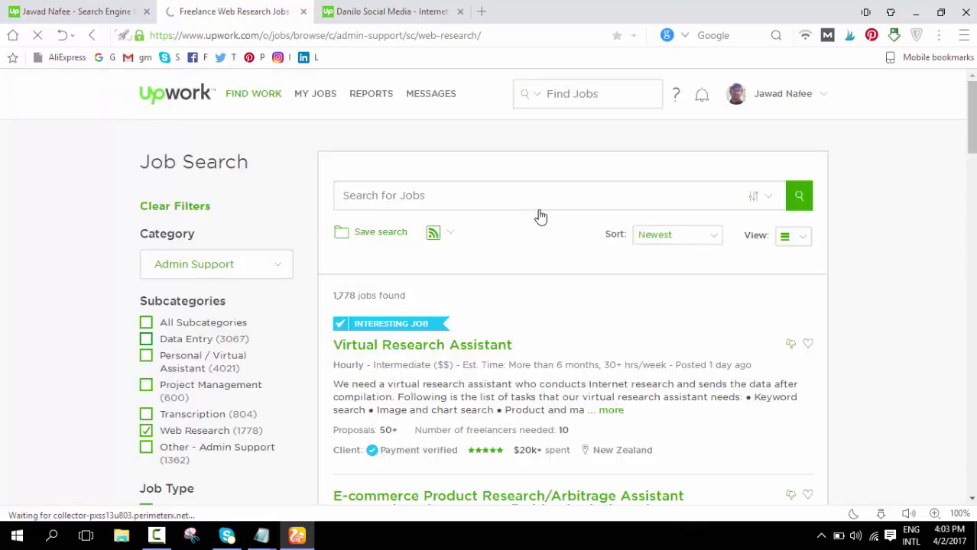
{"action": "scroll", "coordinate": [584, 255], "scroll_direction": "down", "scroll_amount": 2}
{"action": "scroll", "coordinate": [585, 257], "scroll_direction": "down", "scroll_amount": 3}
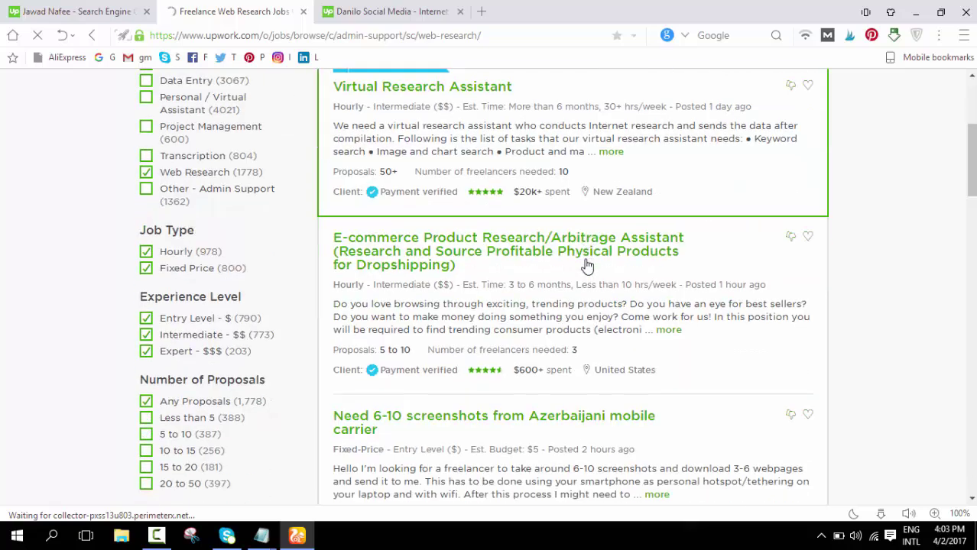
{"action": "scroll", "coordinate": [545, 191], "scroll_direction": "down", "scroll_amount": 1}
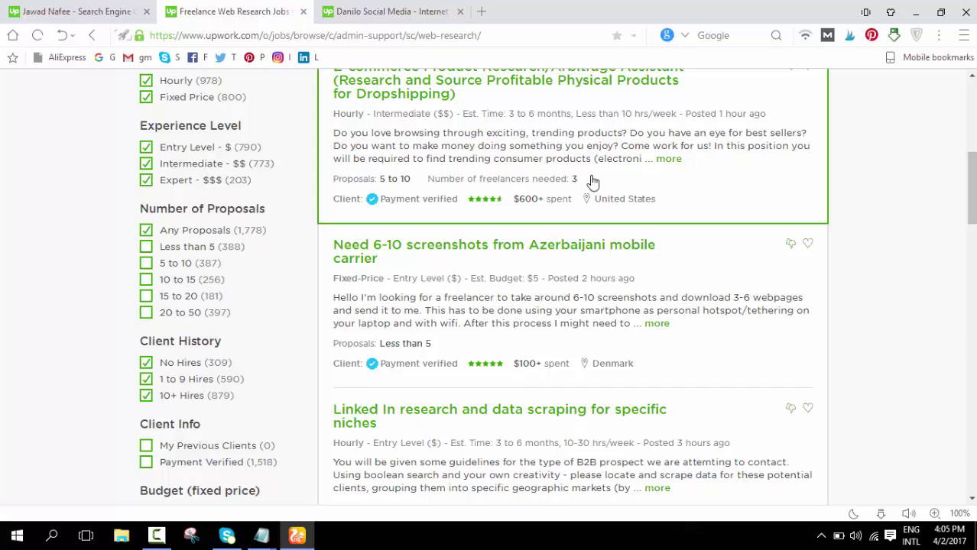
{"action": "scroll", "coordinate": [584, 185], "scroll_direction": "down", "scroll_amount": 5}
{"action": "scroll", "coordinate": [586, 217], "scroll_direction": "up", "scroll_amount": 4}
{"action": "scroll", "coordinate": [586, 219], "scroll_direction": "up", "scroll_amount": 8}
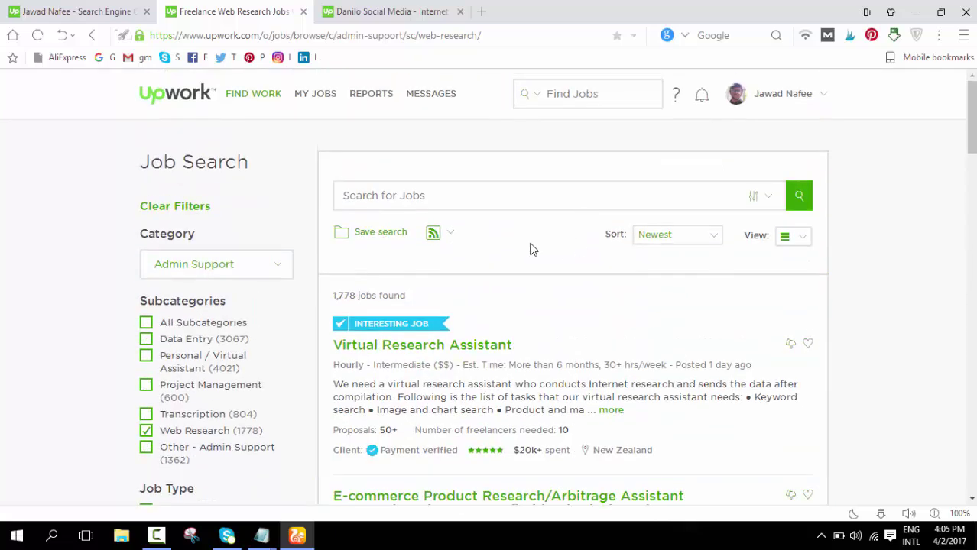
- Search the Web Research jobs for the suggested phrase "Facebook Marketing Social Media Marketing"
{"action": "left_click", "coordinate": [480, 197]}
{"action": "scroll", "coordinate": [277, 304], "scroll_direction": "down", "scroll_amount": 4}
{"action": "scroll", "coordinate": [338, 294], "scroll_direction": "up", "scroll_amount": 4}
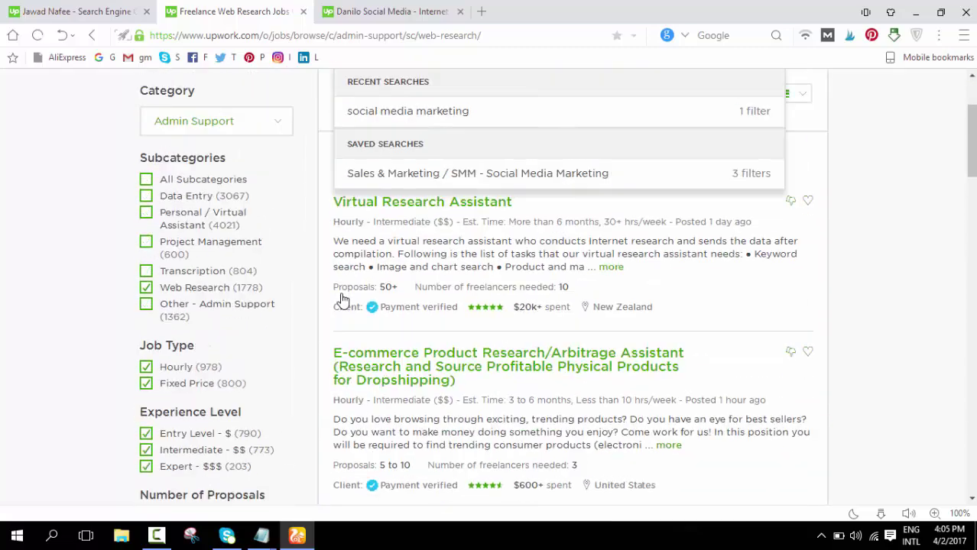
{"action": "type", "text": "fac"}
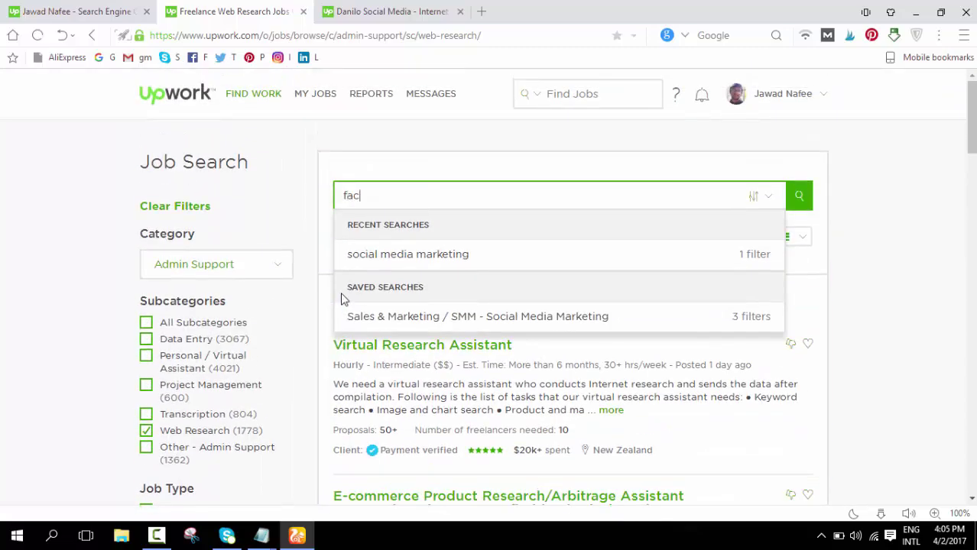
{"action": "type", "text": "o"}
{"action": "key", "text": "BackSpace"}
{"action": "type", "text": "e"}
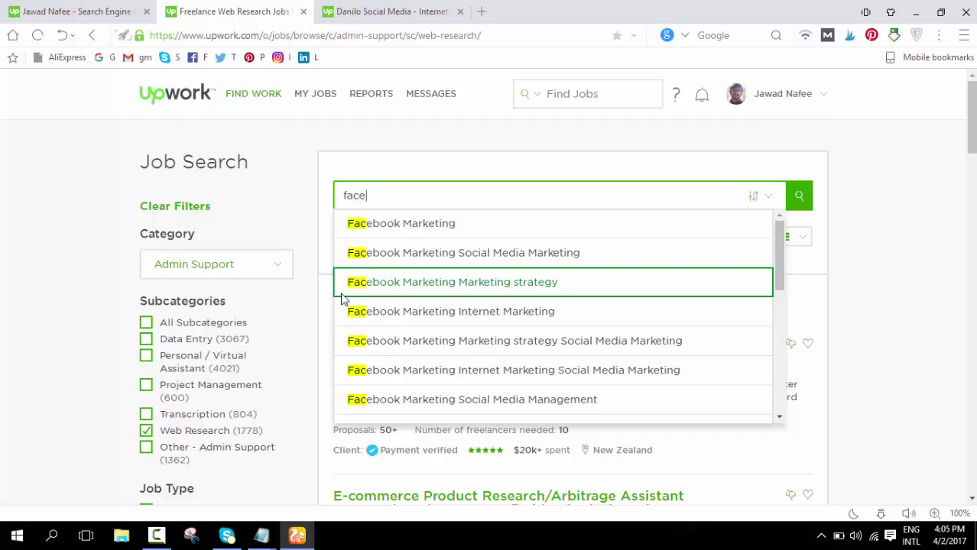
{"action": "left_click", "coordinate": [552, 268]}
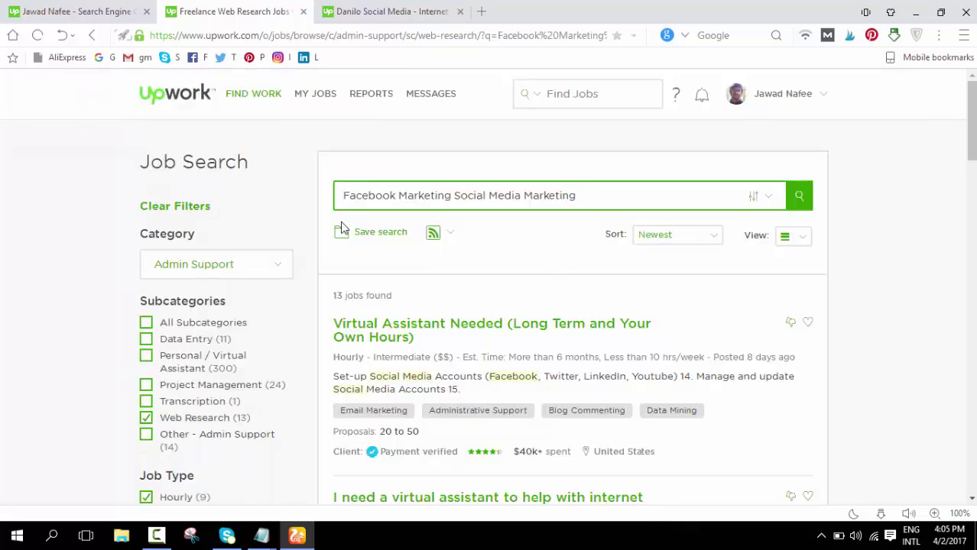
{"action": "scroll", "coordinate": [437, 240], "scroll_direction": "down", "scroll_amount": 2}
- Go to the profile's Add Project form, title the portfolio project "Facebook Marketing for Photography" and start the project overview
{"action": "left_click", "coordinate": [91, 12]}
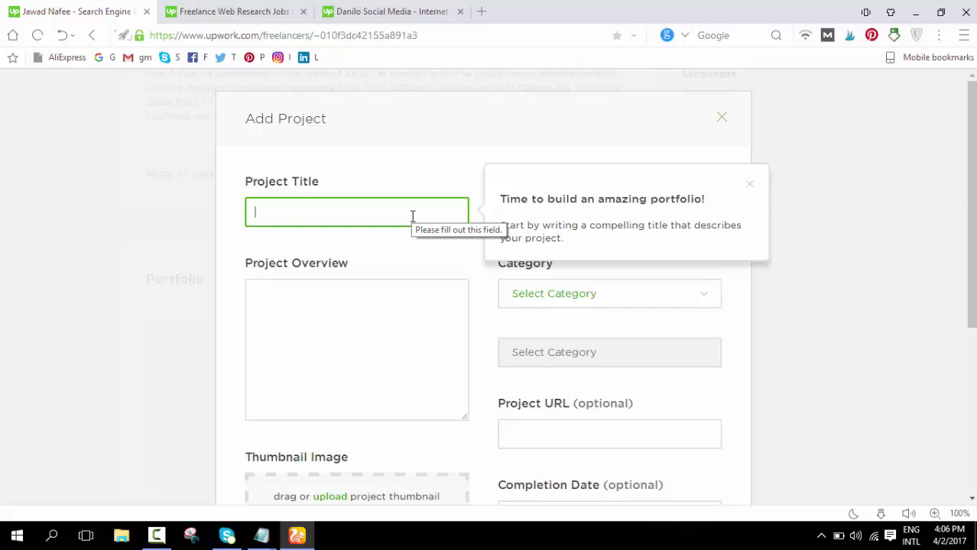
{"action": "type", "text": "Faceb"}
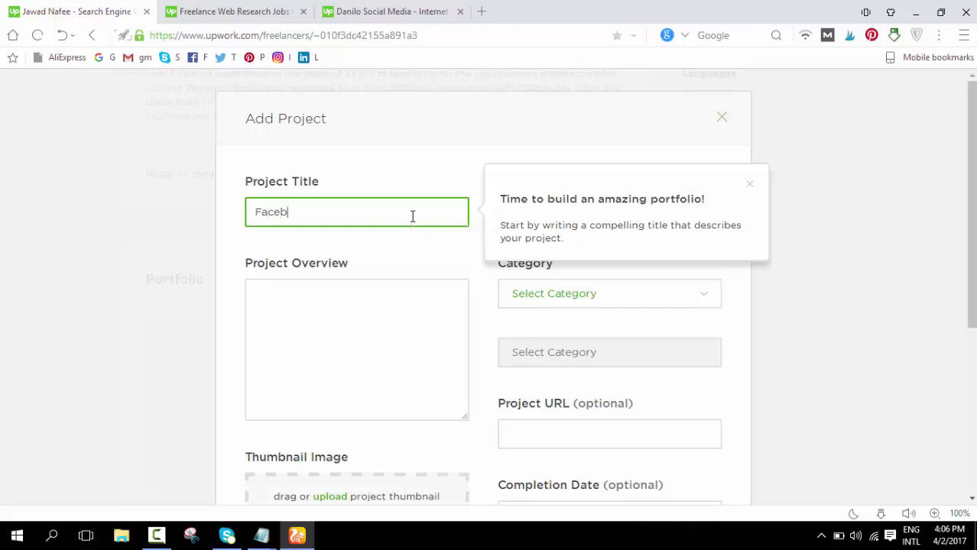
{"action": "type", "text": "ook Marketing for"}
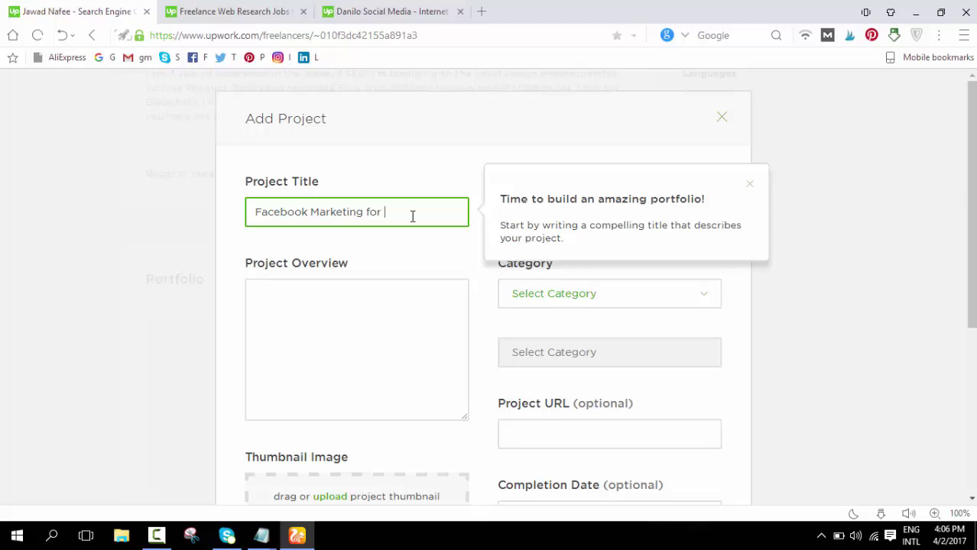
{"action": "type", "text": "Photog"}
{"action": "key", "text": "BackSpace"}
{"action": "key", "text": "BackSpace"}
{"action": "key", "text": "BackSpace"}
{"action": "key", "text": "BackSpace"}
{"action": "type", "text": "hotograp"}
{"action": "type", "text": "y"}
{"action": "left_click", "coordinate": [444, 211]}
{"action": "type", "text": "h"}
{"action": "left_click", "coordinate": [403, 299]}
{"action": "scroll", "coordinate": [403, 305], "scroll_direction": "down", "scroll_amount": 2}
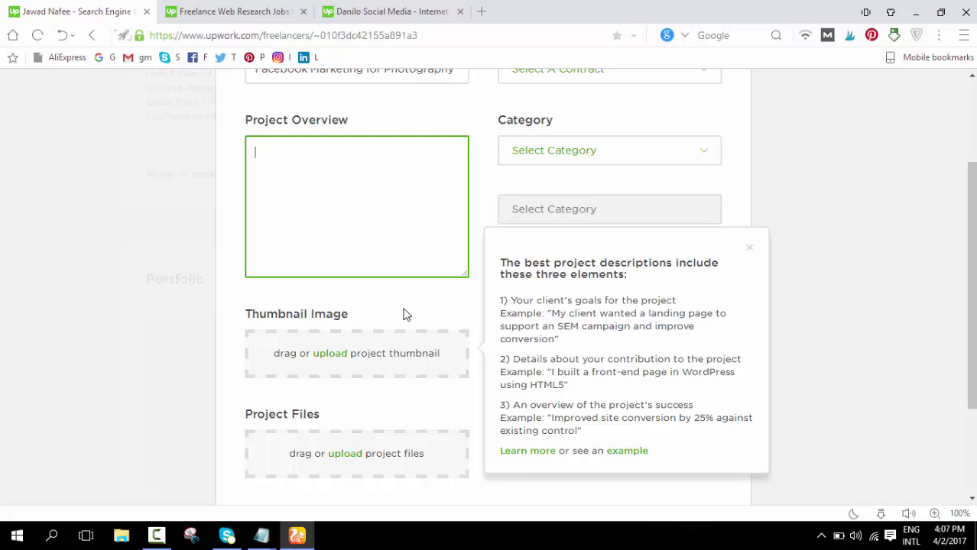
{"action": "scroll", "coordinate": [406, 314], "scroll_direction": "up", "scroll_amount": 2}
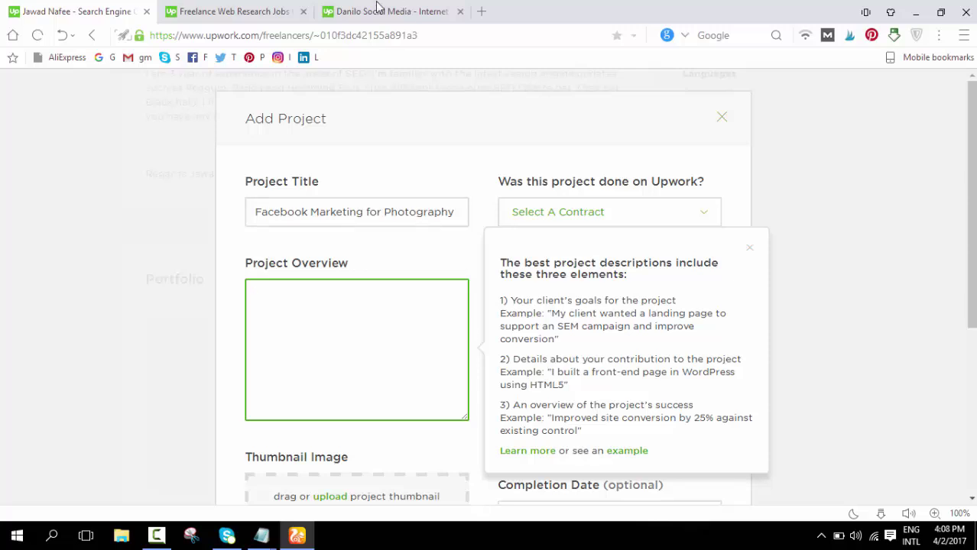
- Go back to the job search and examine the listings found for Facebook and social media marketing
{"action": "left_click", "coordinate": [279, 11]}
{"action": "scroll", "coordinate": [680, 330], "scroll_direction": "down", "scroll_amount": 1}
{"action": "scroll", "coordinate": [680, 330], "scroll_direction": "down", "scroll_amount": 1}
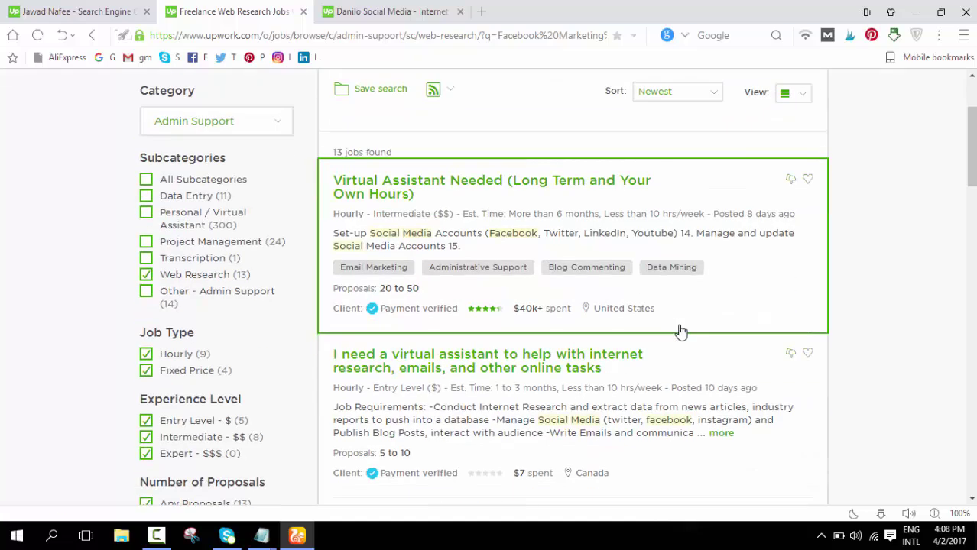
{"action": "scroll", "coordinate": [678, 331], "scroll_direction": "down", "scroll_amount": 3}
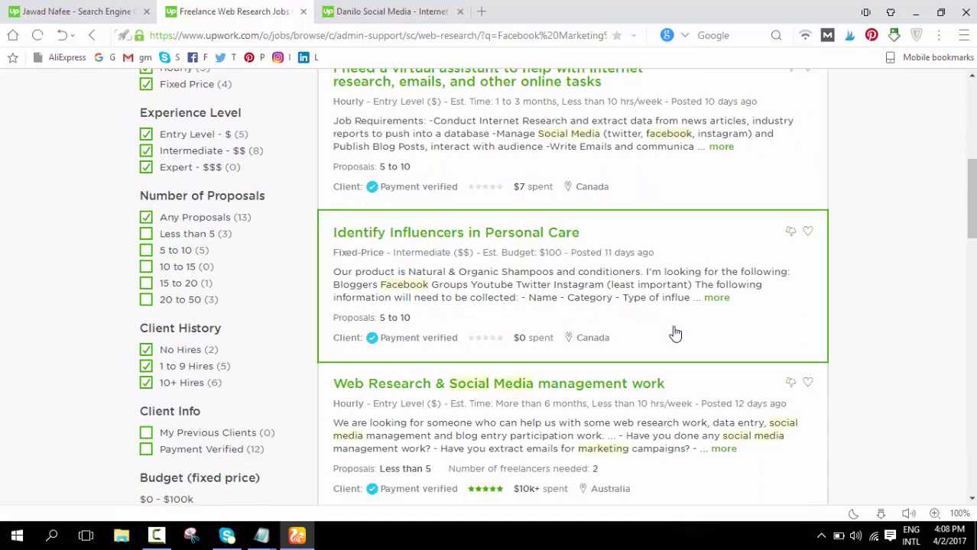
{"action": "scroll", "coordinate": [674, 333], "scroll_direction": "down", "scroll_amount": 2}
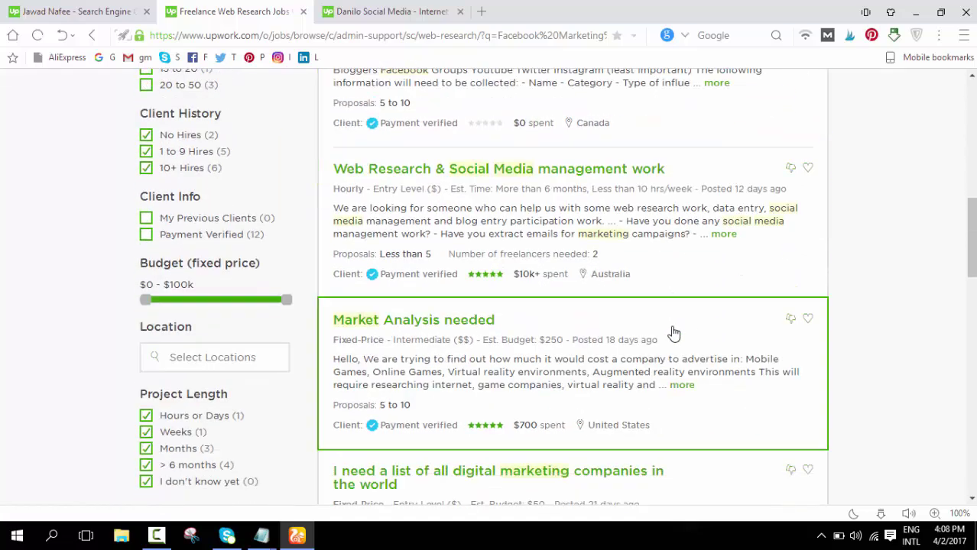
{"action": "scroll", "coordinate": [673, 333], "scroll_direction": "down", "scroll_amount": 2}
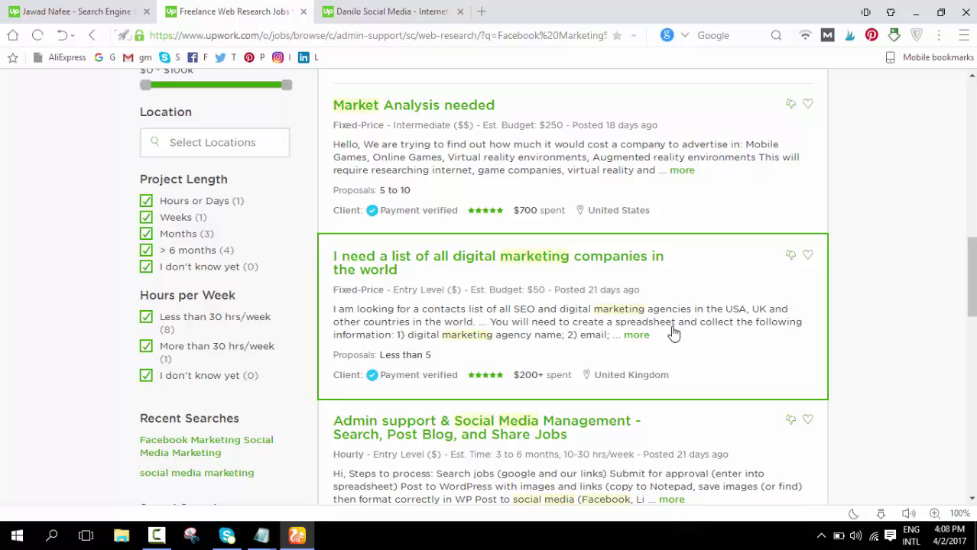
{"action": "scroll", "coordinate": [673, 333], "scroll_direction": "down", "scroll_amount": 1}
{"action": "scroll", "coordinate": [673, 333], "scroll_direction": "down", "scroll_amount": 2}
{"action": "scroll", "coordinate": [673, 333], "scroll_direction": "up", "scroll_amount": 4}
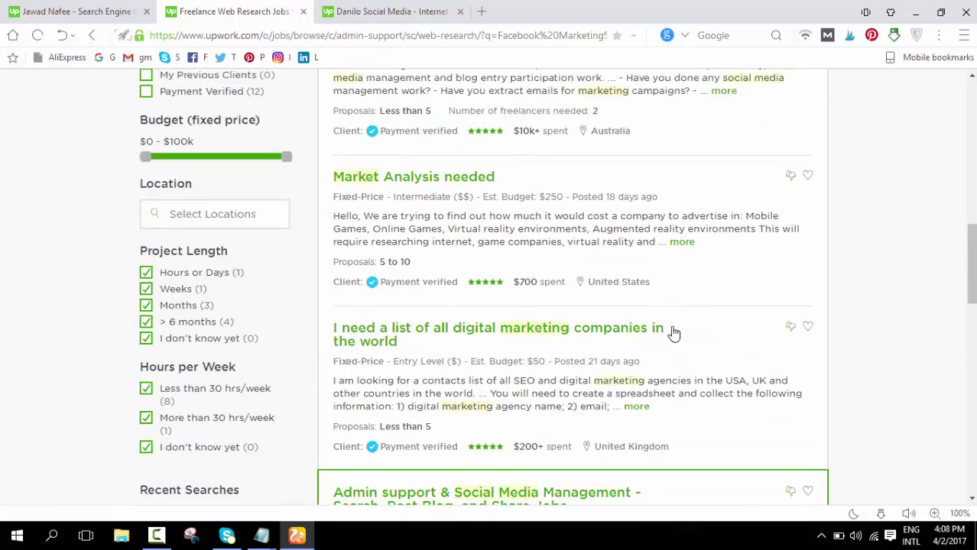
{"action": "scroll", "coordinate": [673, 333], "scroll_direction": "down", "scroll_amount": 4}
{"action": "scroll", "coordinate": [674, 333], "scroll_direction": "up", "scroll_amount": 5}
{"action": "scroll", "coordinate": [673, 333], "scroll_direction": "up", "scroll_amount": 9}
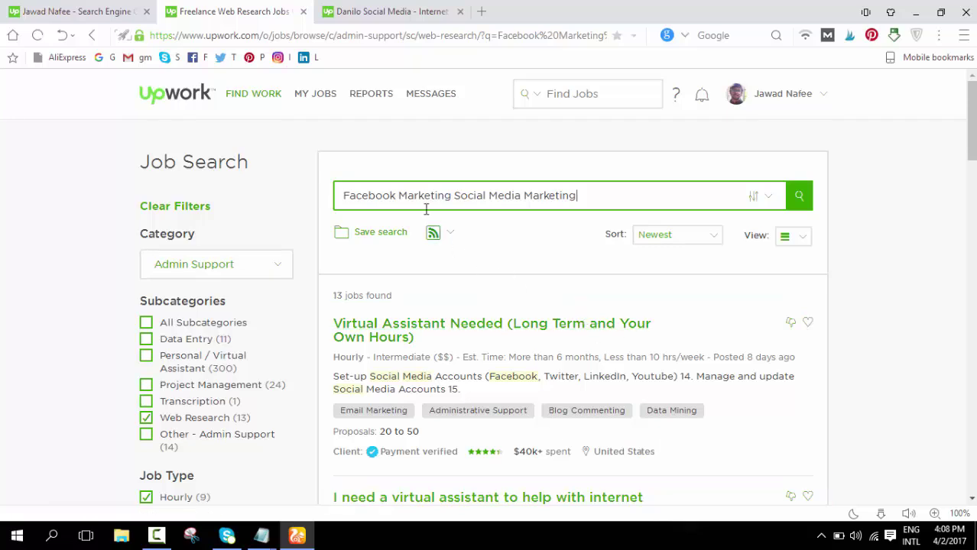
- Shorten the job search phrase to "Facebook Marketing" and run the search again
{"action": "left_click", "coordinate": [456, 198]}
{"action": "left_click_drag", "start_coordinate": [458, 199], "coordinate": [677, 211]}
{"action": "key", "text": "BackSpace"}
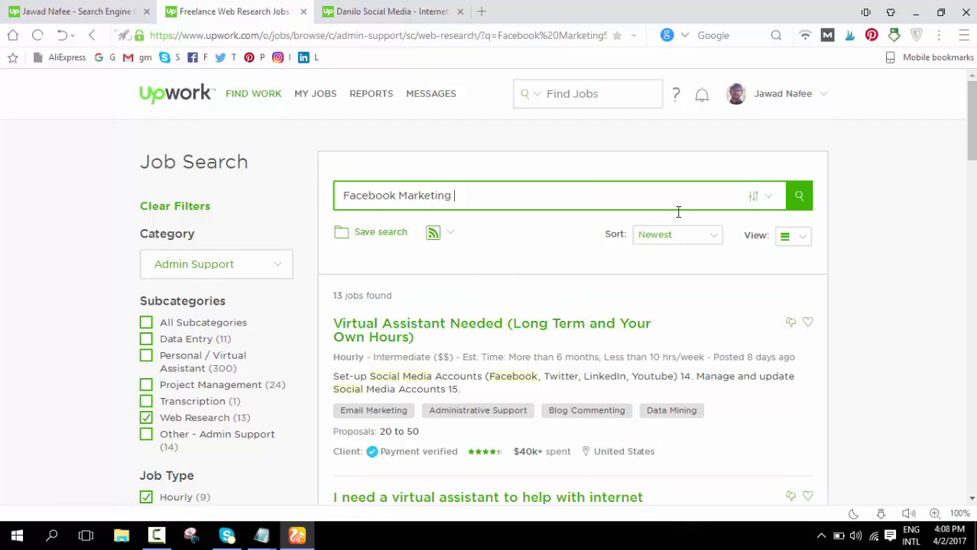
{"action": "key", "text": "Return"}
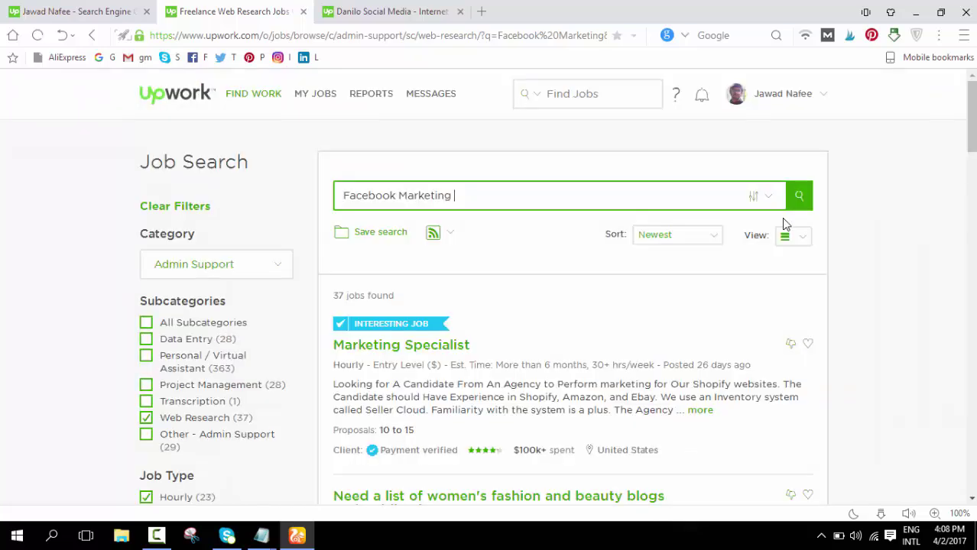
{"action": "scroll", "coordinate": [633, 275], "scroll_direction": "down", "scroll_amount": 1}
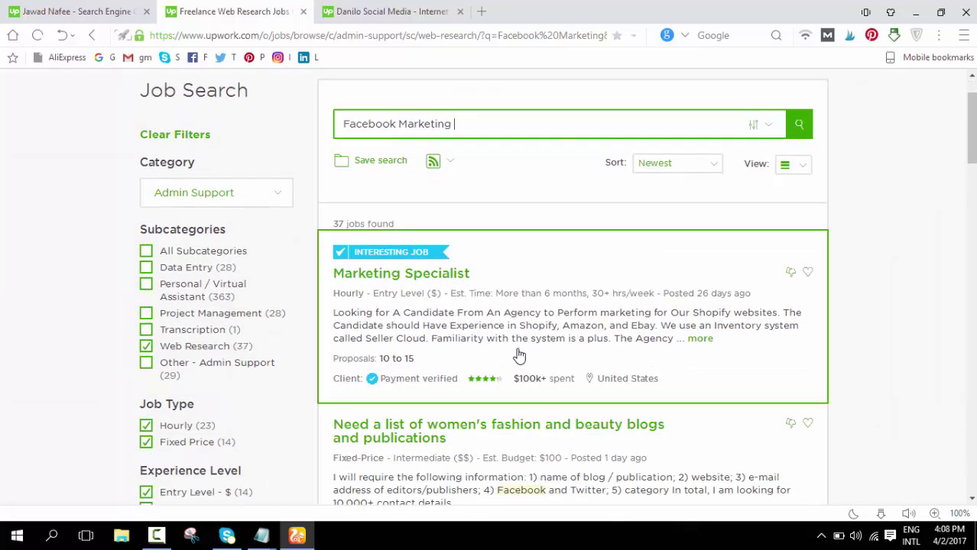
- Expand the Marketing Specialist job description and open that job posting in a new browser tab
{"action": "left_click", "coordinate": [699, 338]}
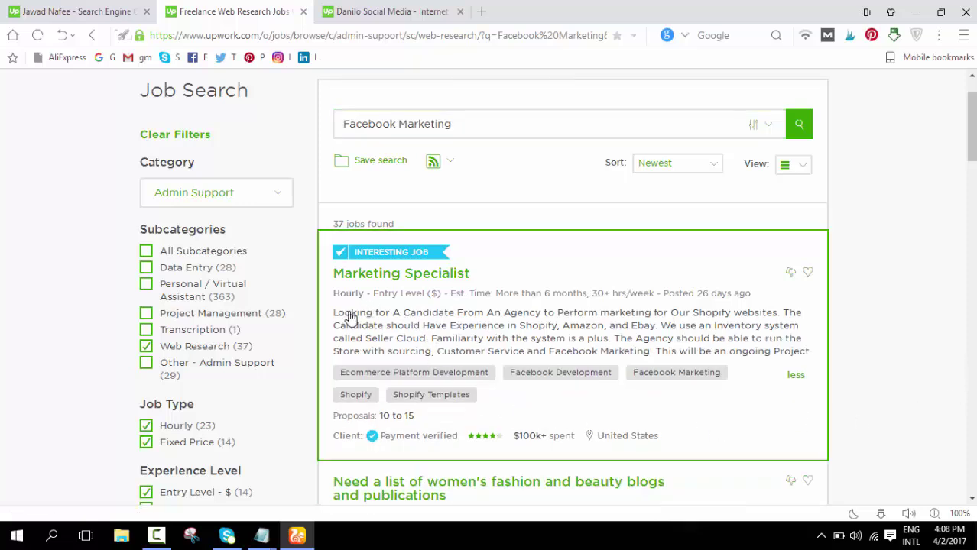
{"action": "right_click", "coordinate": [432, 276]}
{"action": "left_click", "coordinate": [440, 289]}
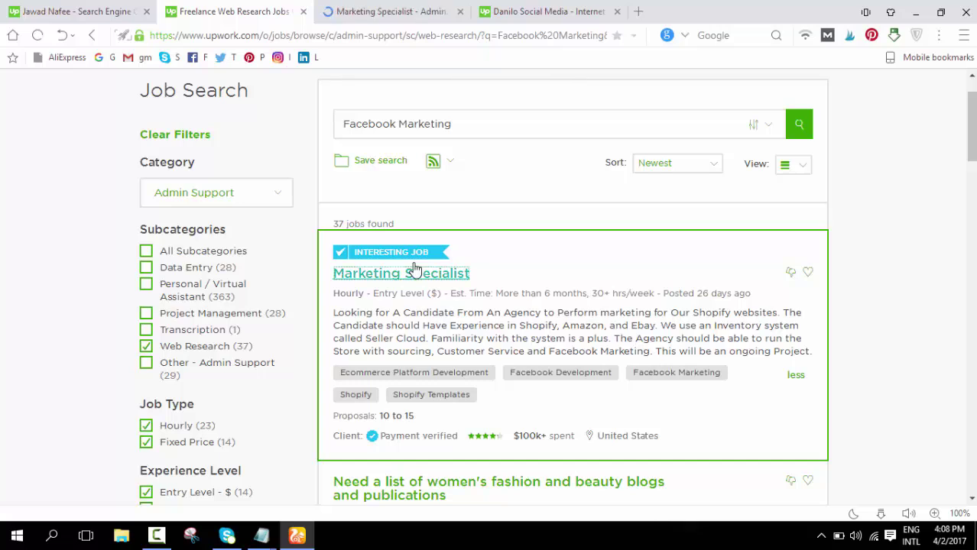
{"action": "left_click", "coordinate": [387, 12]}
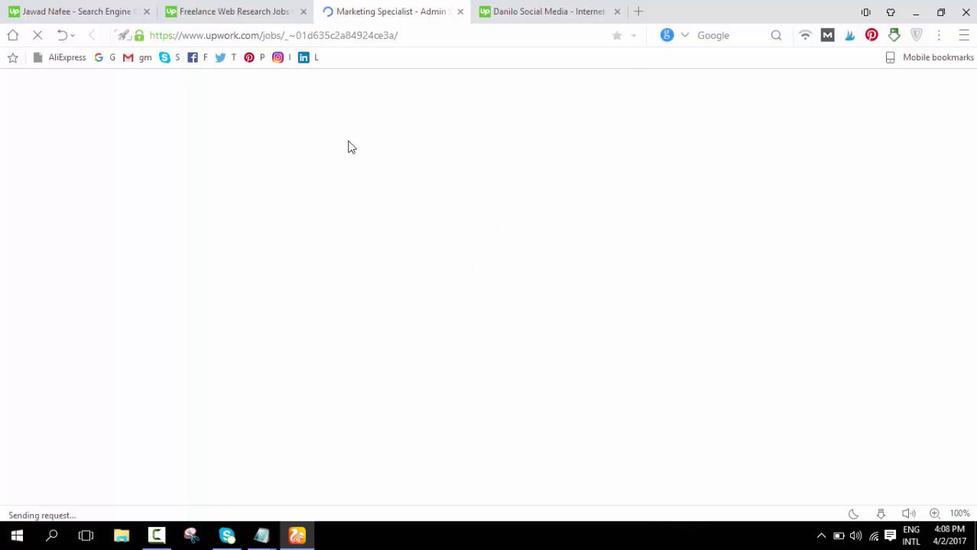
- Copy the Marketing Specialist job details from "Looking for A Candidate" through "Facebook Marketing."
{"action": "left_click", "coordinate": [288, 12]}
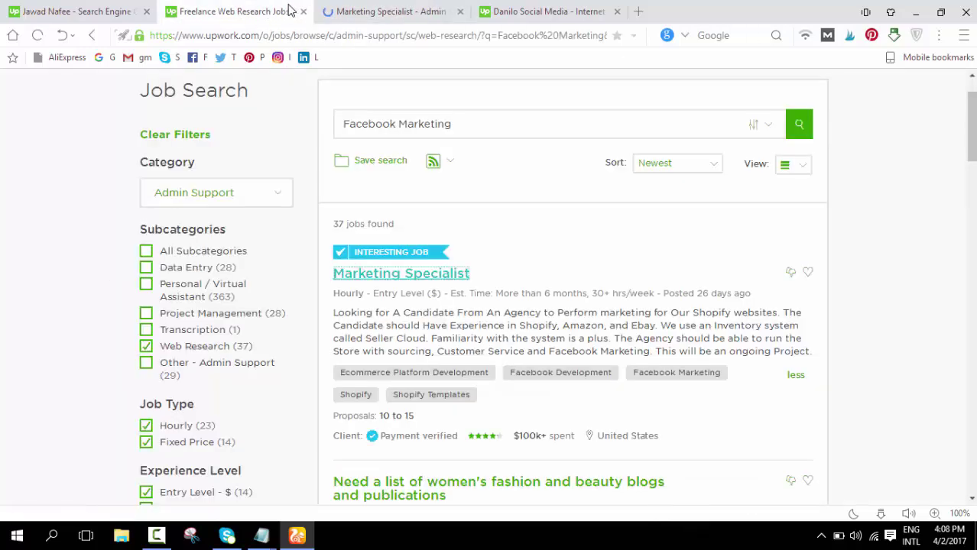
{"action": "left_click", "coordinate": [391, 13]}
{"action": "scroll", "coordinate": [578, 302], "scroll_direction": "down", "scroll_amount": 2}
{"action": "scroll", "coordinate": [187, 303], "scroll_direction": "up", "scroll_amount": 1}
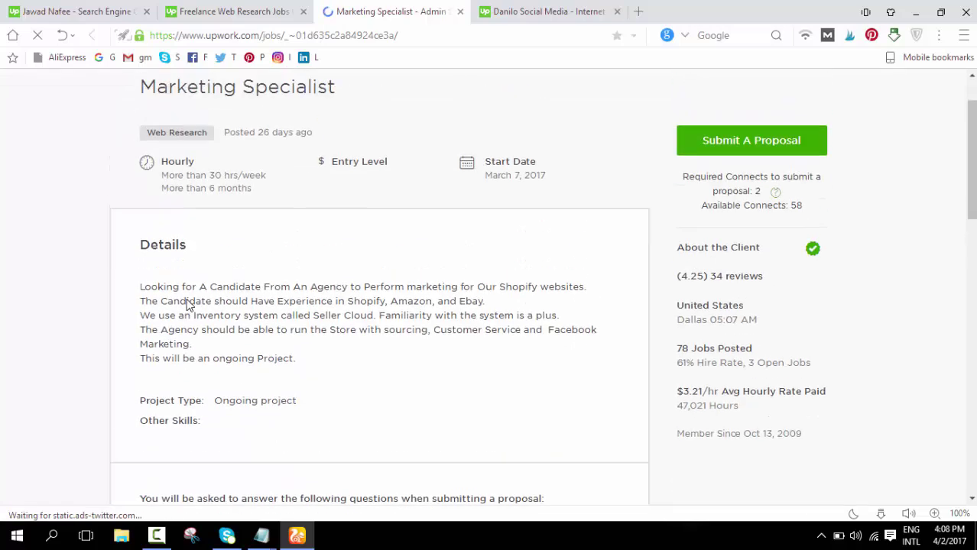
{"action": "left_click_drag", "start_coordinate": [141, 286], "coordinate": [193, 343]}
{"action": "key", "text": "ctrl+c"}
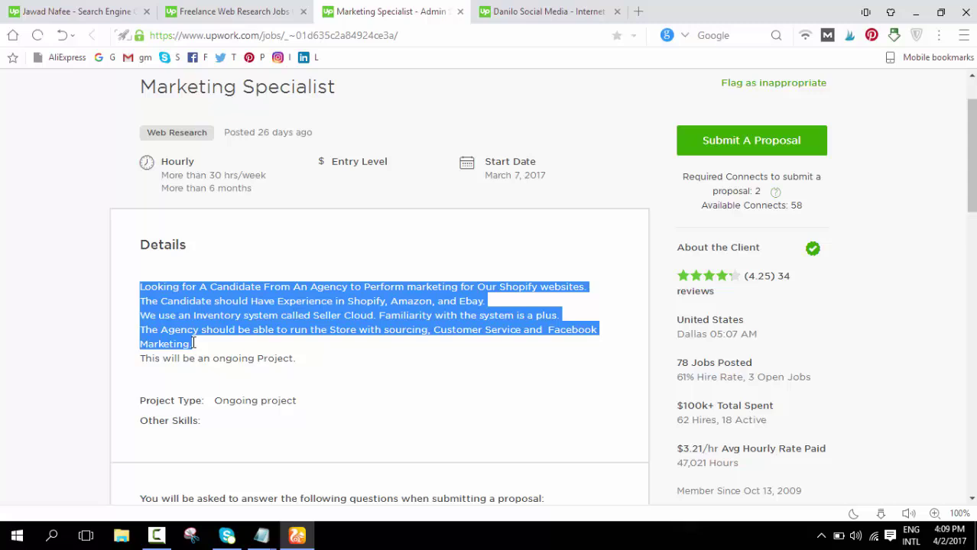
- Return to the Add Project form and start the project overview with "Project Details:" followed by the copied job description
{"action": "left_click", "coordinate": [75, 11]}
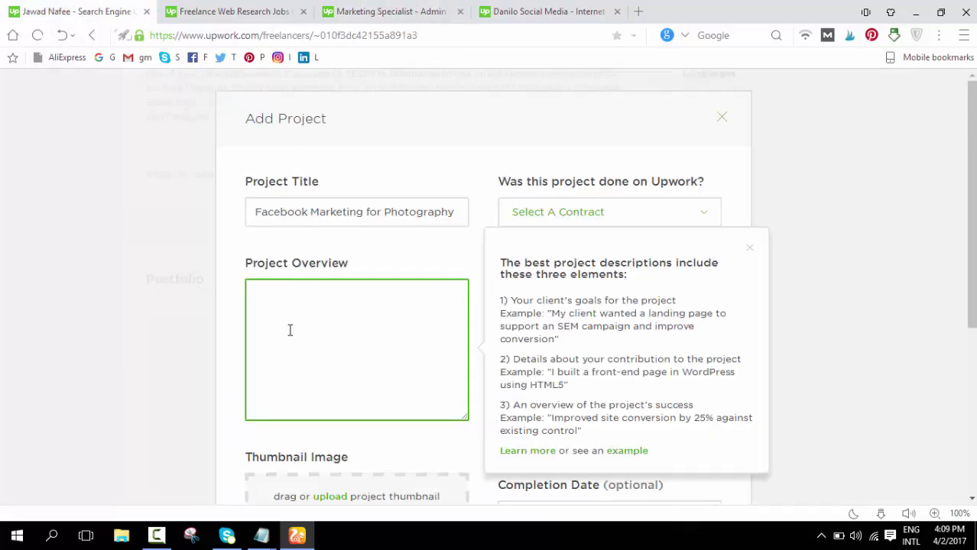
{"action": "type", "text": "Projec"}
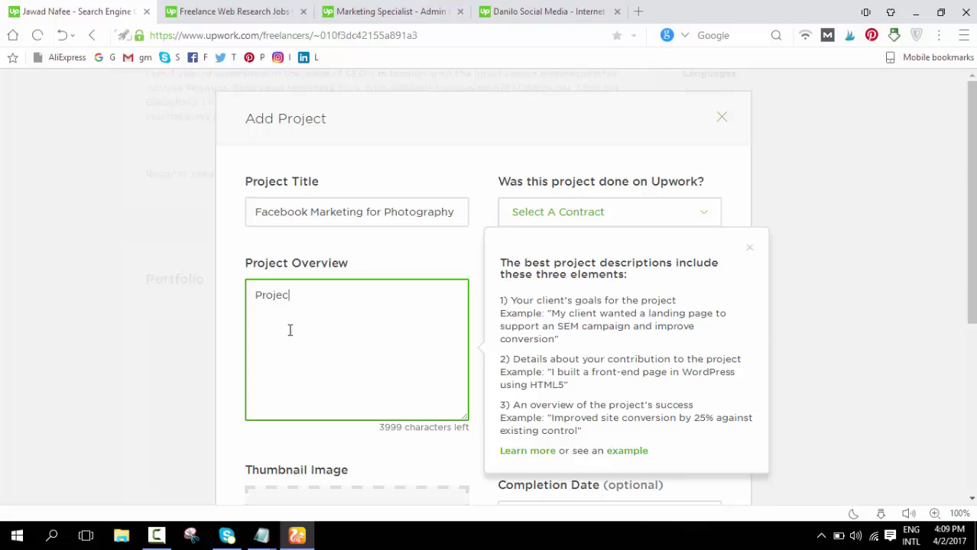
{"action": "type", "text": "t Detai"}
{"action": "key", "text": "BackSpace"}
{"action": "type", "text": "ils:"}
{"action": "key", "text": "ctrl+v"}
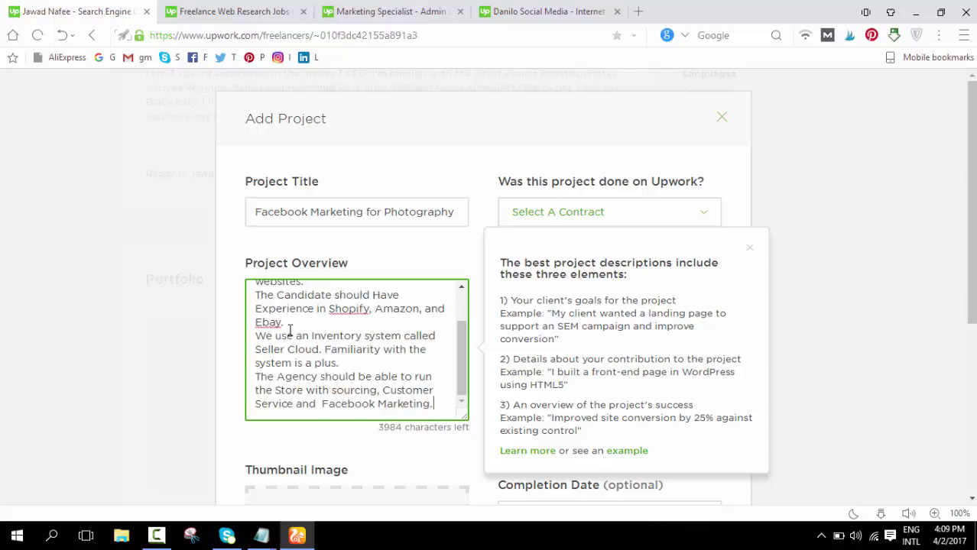
- Insert "My client was" before "Looking" in the project overview and make that word lowercase
{"action": "scroll", "coordinate": [347, 335], "scroll_direction": "up", "scroll_amount": 1}
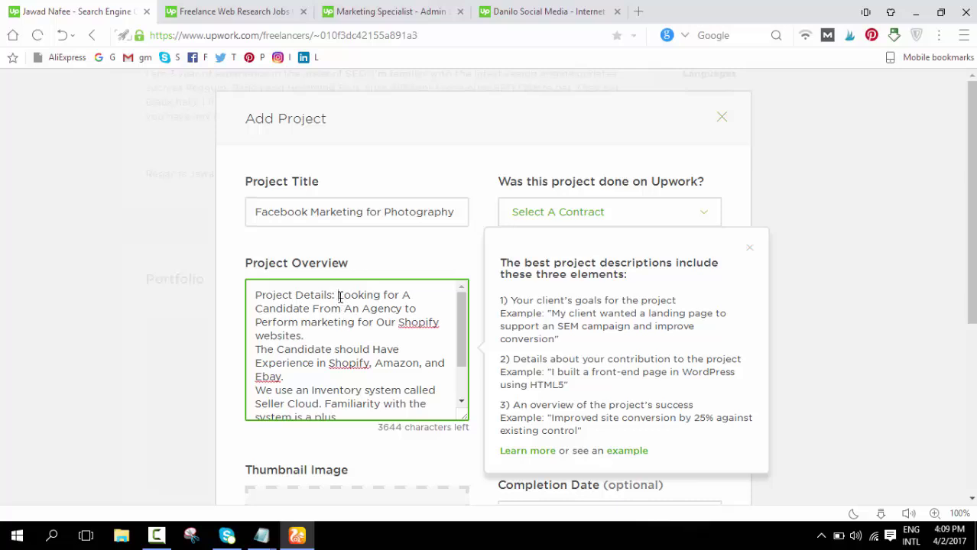
{"action": "left_click", "coordinate": [338, 297]}
{"action": "type", "text": "M"}
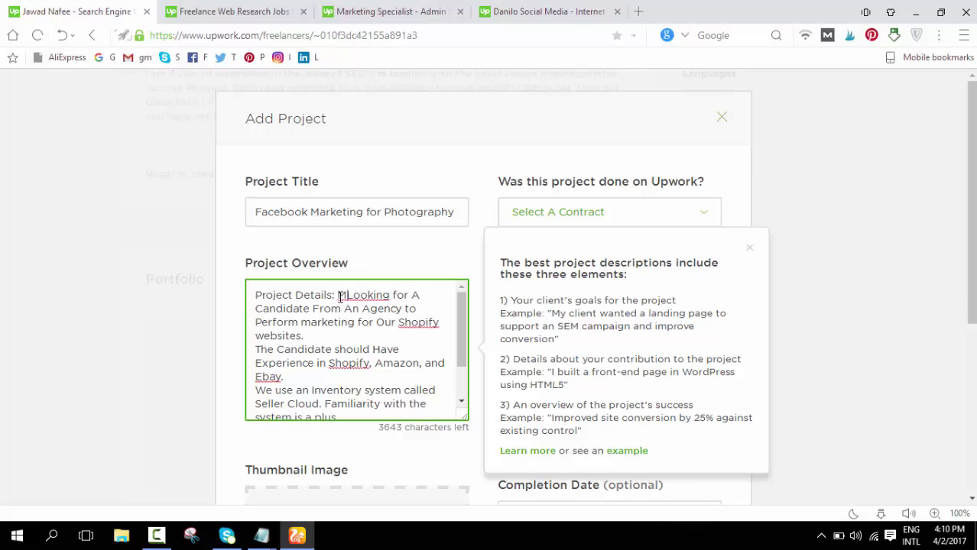
{"action": "type", "text": "y client "}
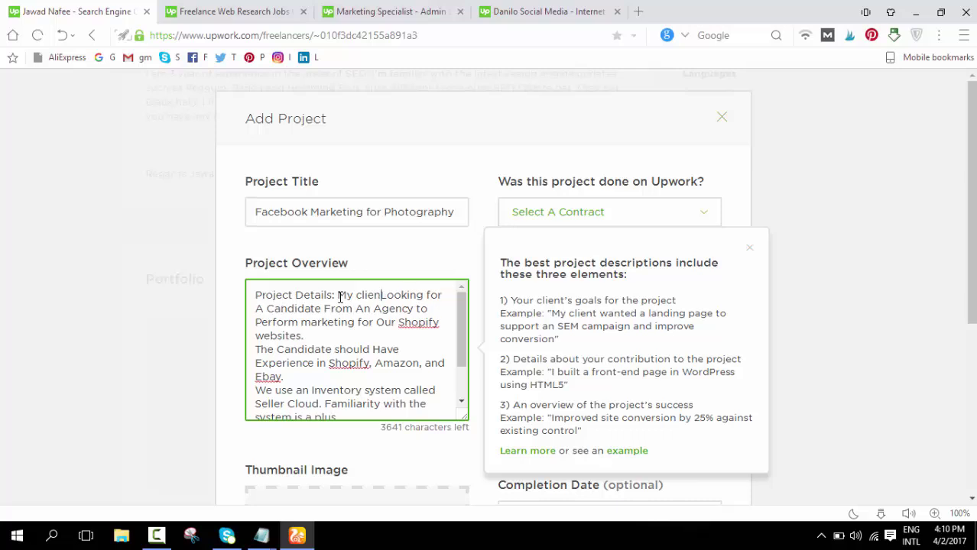
{"action": "type", "text": "was"}
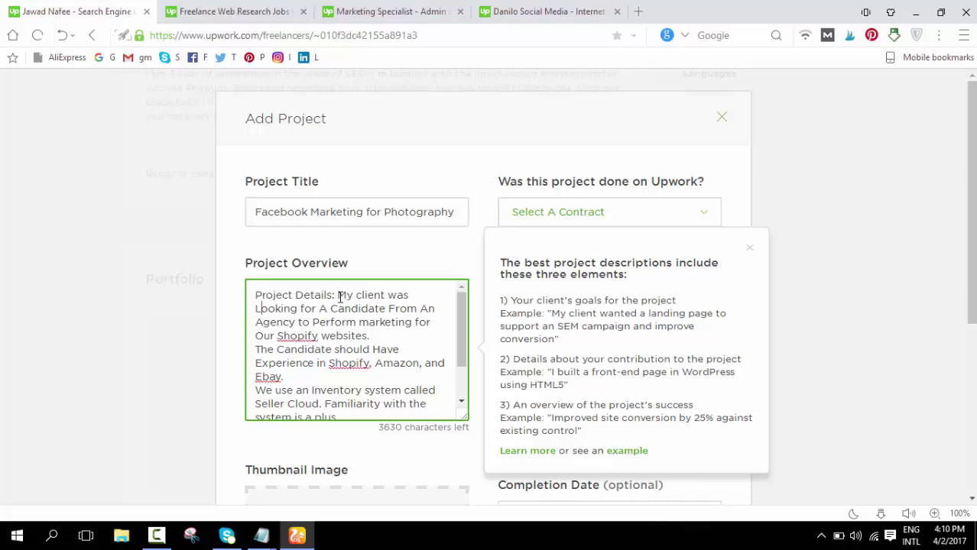
{"action": "key", "text": "Delete"}
{"action": "type", "text": "l"}
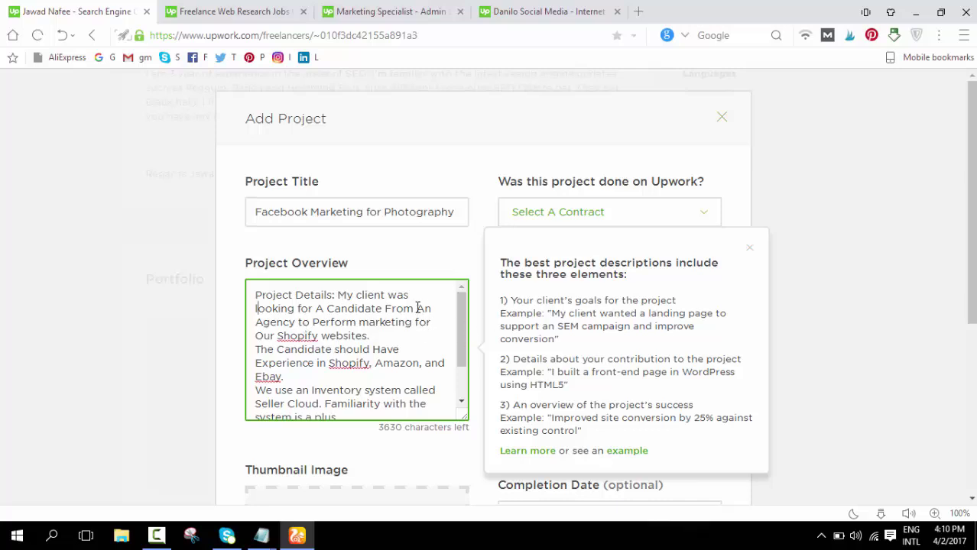
- Remove "From An Agency" after "Candidate" in the first sentence of the project overview
{"action": "left_click", "coordinate": [297, 322]}
{"action": "key", "text": "BackSpace"}
{"action": "key", "text": "BackSpace"}
{"action": "key", "text": "BackSpace"}
{"action": "key", "text": "BackSpace"}
{"action": "key", "text": "BackSpace"}
{"action": "key", "text": "BackSpace"}
{"action": "key", "text": "BackSpace"}
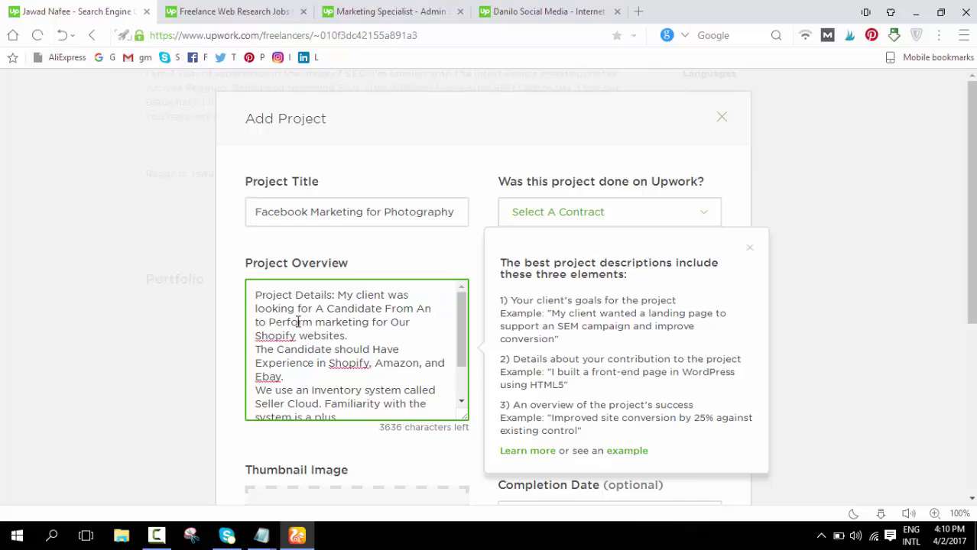
{"action": "key", "text": "BackSpace"}
{"action": "key", "text": "BackSpace"}
{"action": "key", "text": "BackSpace"}
{"action": "key", "text": "BackSpace"}
{"action": "key", "text": "BackSpace"}
{"action": "key", "text": "BackSpace"}
{"action": "key", "text": "BackSpace"}
{"action": "key", "text": "BackSpace"}
{"action": "key", "text": "BackSpace"}
{"action": "key", "text": "BackSpace"}
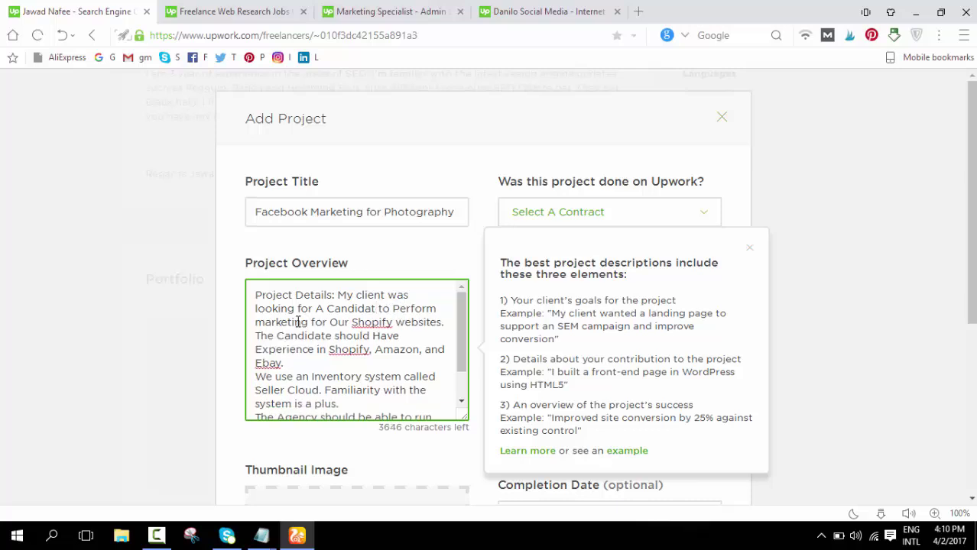
{"action": "type", "text": "e"}
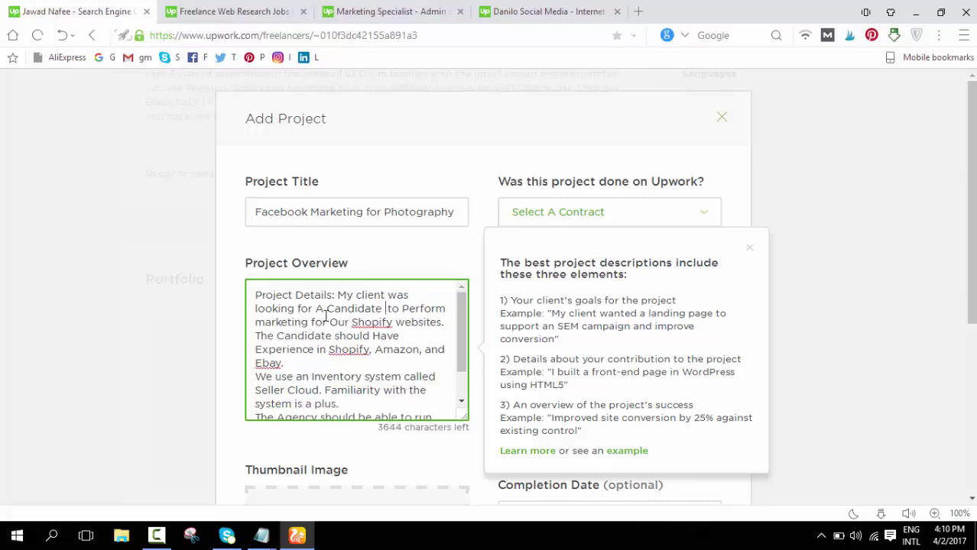
- Change "A Candidate" to lowercase "a candidate" in the overview's first sentence
{"action": "left_click", "coordinate": [322, 310]}
{"action": "key", "text": "BackSpace"}
{"action": "type", "text": "a"}
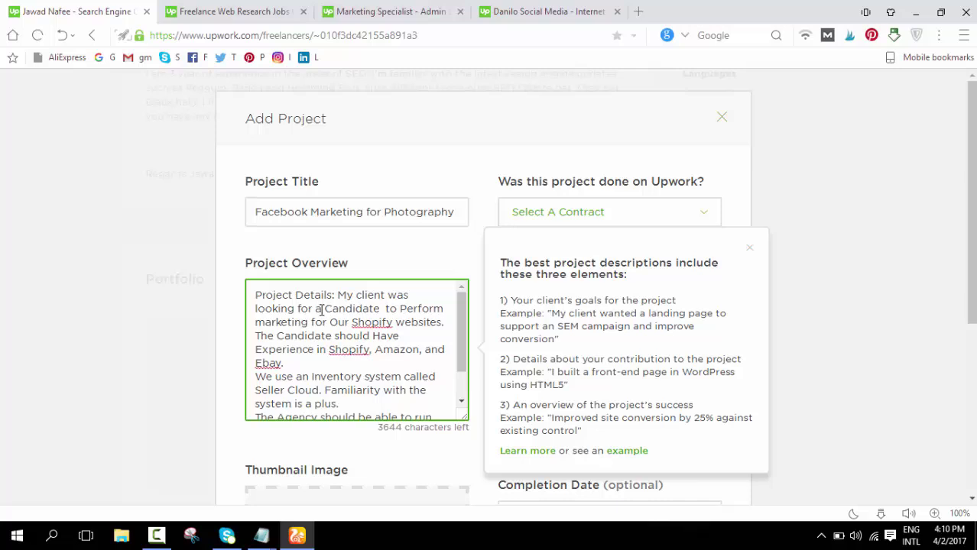
{"action": "key", "text": "Return"}
{"action": "key", "text": "Return"}
{"action": "key", "text": "BackSpace"}
{"action": "key", "text": "BackSpace"}
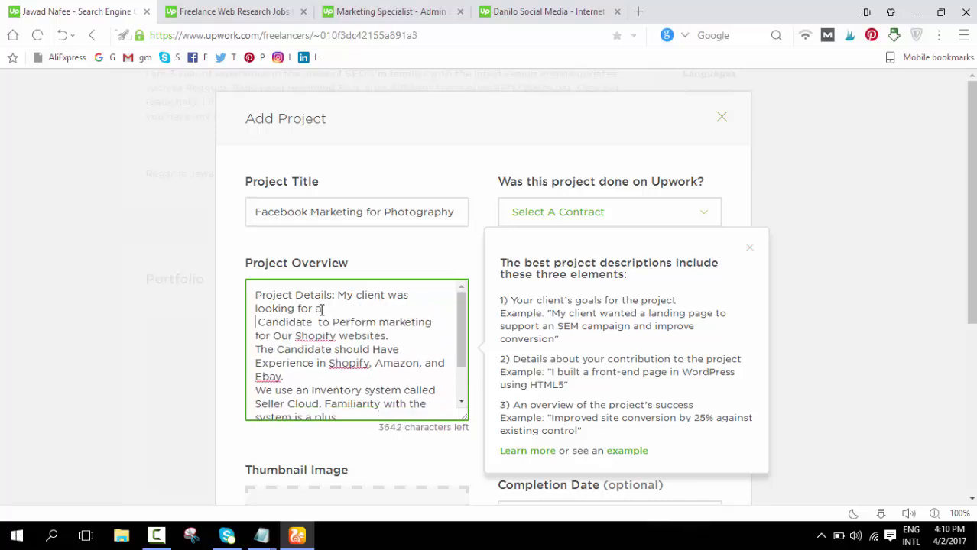
{"action": "key", "text": "Right"}
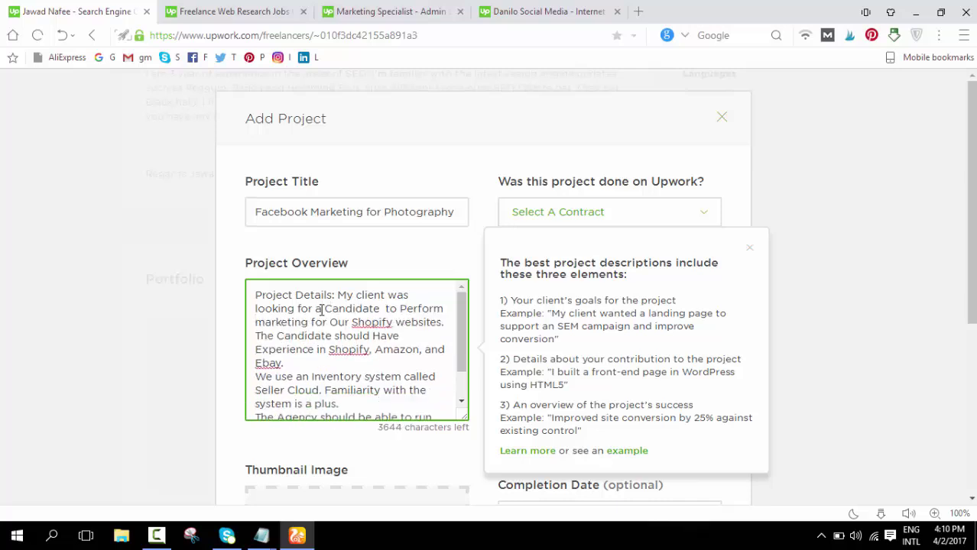
{"action": "key", "text": "BackSpace"}
{"action": "type", "text": "c"}
{"action": "key", "text": "Right"}
{"action": "key", "text": "Right"}
{"action": "key", "text": "Right"}
{"action": "key", "text": "Right"}
{"action": "key", "text": "Right"}
{"action": "key", "text": "Right"}
{"action": "key", "text": "Right"}
{"action": "key", "text": "Right"}
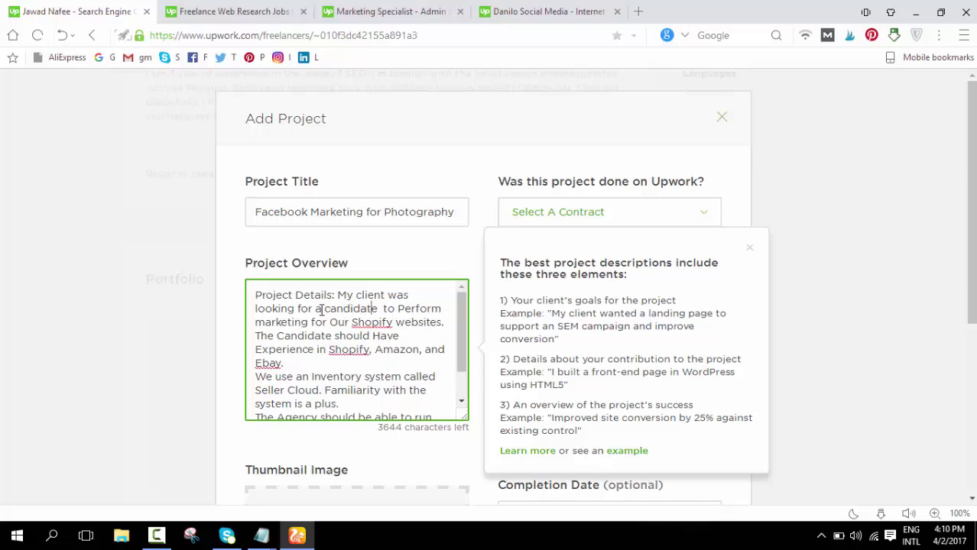
- Make "Perform" lowercase and replace "Our" with "their" before "Shopify websites" in the project overview
{"action": "key", "text": "Right"}
{"action": "key", "text": "Right"}
{"action": "key", "text": "Right"}
{"action": "key", "text": "Right"}
{"action": "key", "text": "Right"}
{"action": "key", "text": "BackSpace"}
{"action": "type", "text": "p"}
{"action": "double_click", "coordinate": [343, 322]}
{"action": "type", "text": "Our"}
{"action": "key", "text": "BackSpace"}
{"action": "key", "text": "BackSpace"}
{"action": "type", "text": "their"}
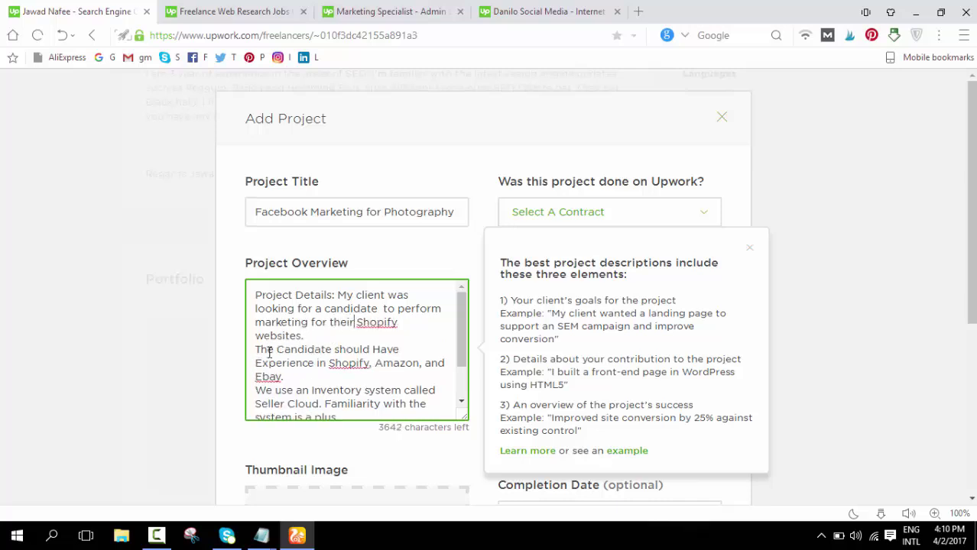
- Replace "The Candidate should" with "They" at the start of the overview's second sentence
{"action": "scroll", "coordinate": [256, 353], "scroll_direction": "down", "scroll_amount": 2}
{"action": "scroll", "coordinate": [375, 377], "scroll_direction": "up", "scroll_amount": 2}
{"action": "left_click_drag", "start_coordinate": [369, 350], "coordinate": [262, 350]}
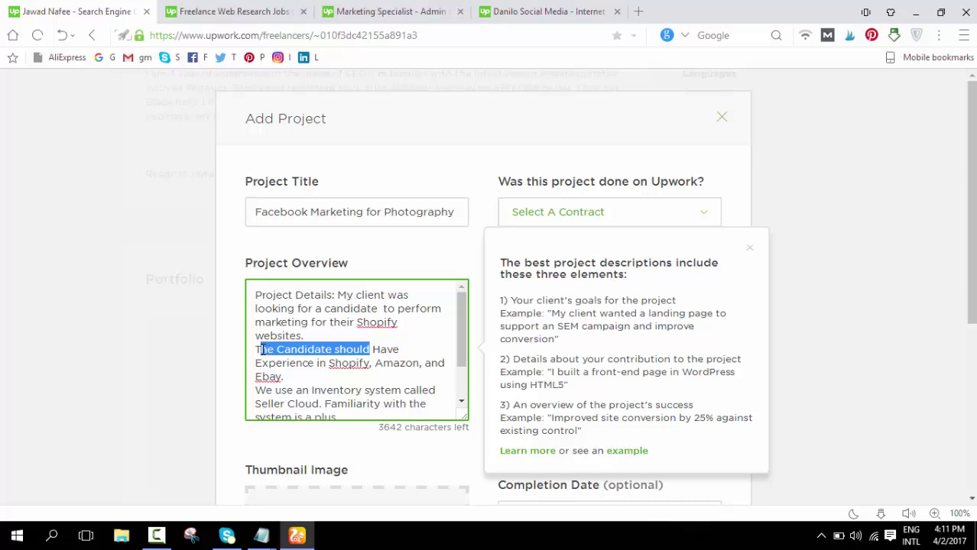
{"action": "key", "text": "BackSpace"}
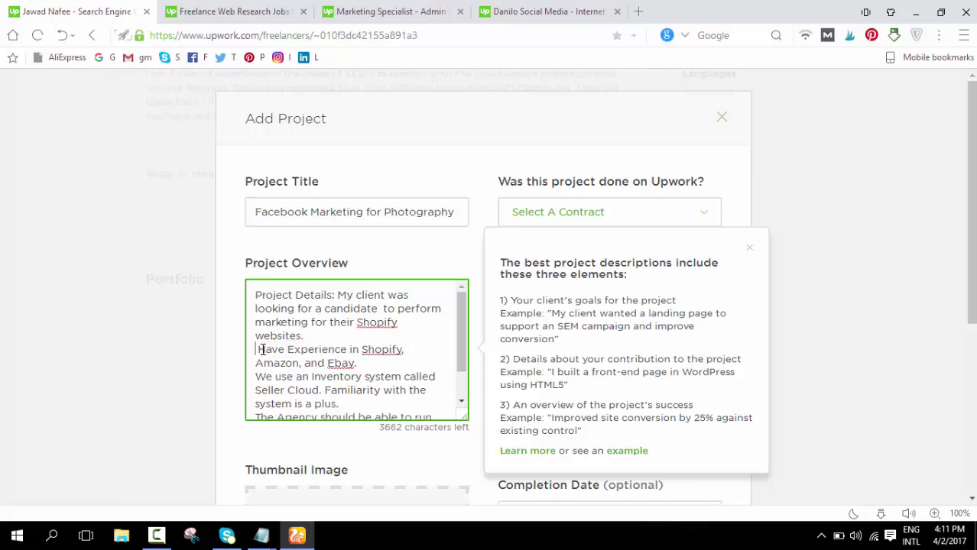
{"action": "type", "text": "hey"}
{"action": "key", "text": "BackSpace"}
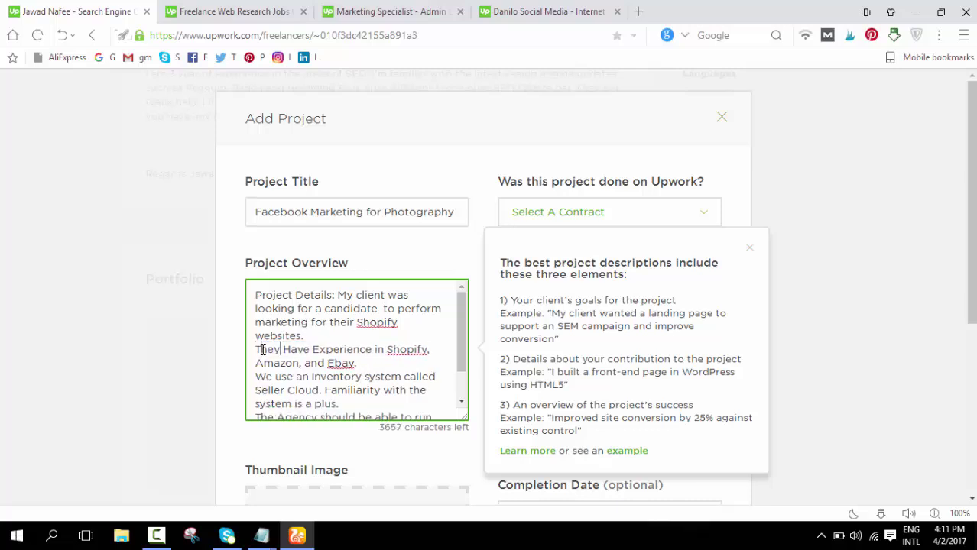
- Change "Have Experience" to lowercase "have experience" in the overview's second sentence
{"action": "type", "text": ".."}
{"action": "key", "text": "BackSpace"}
{"action": "key", "text": "BackSpace"}
{"action": "key", "text": "BackSpace"}
{"action": "type", "text": "h"}
{"action": "key", "text": "Right"}
{"action": "key", "text": "Right"}
{"action": "key", "text": "Right"}
{"action": "key", "text": "Right"}
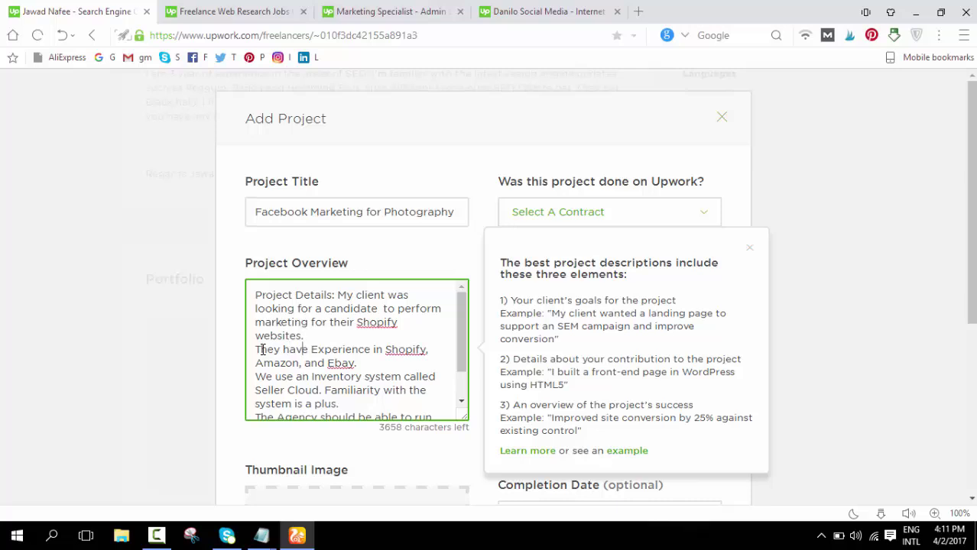
{"action": "key", "text": "Right"}
{"action": "key", "text": "BackSpace"}
{"action": "type", "text": "e"}
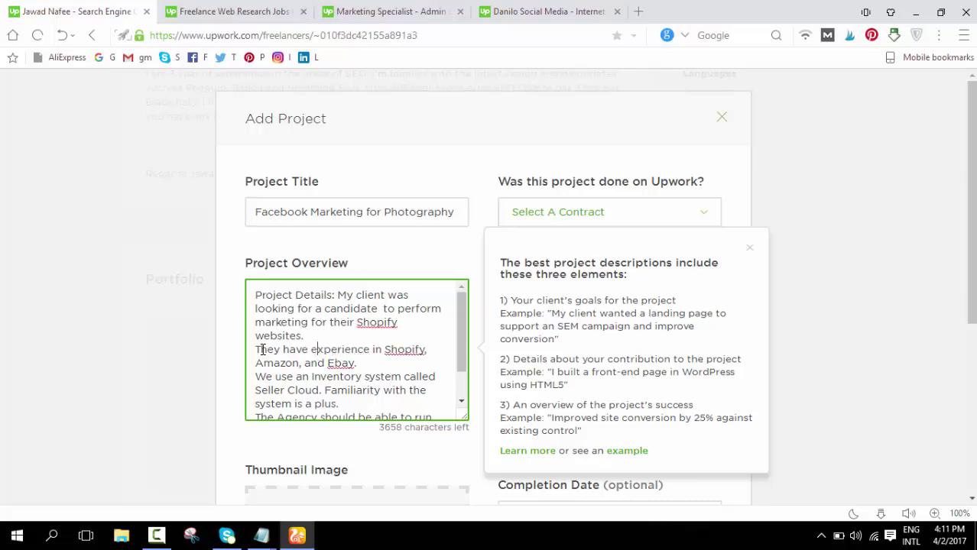
{"action": "key", "text": "Right"}
{"action": "key", "text": "Right"}
{"action": "key", "text": "Right"}
{"action": "key", "text": "Right"}
{"action": "key", "text": "Right"}
{"action": "key", "text": "Left"}
{"action": "key", "text": "Left"}
{"action": "key", "text": "Left"}
{"action": "key", "text": "Left"}
{"action": "type", "text": "must"}
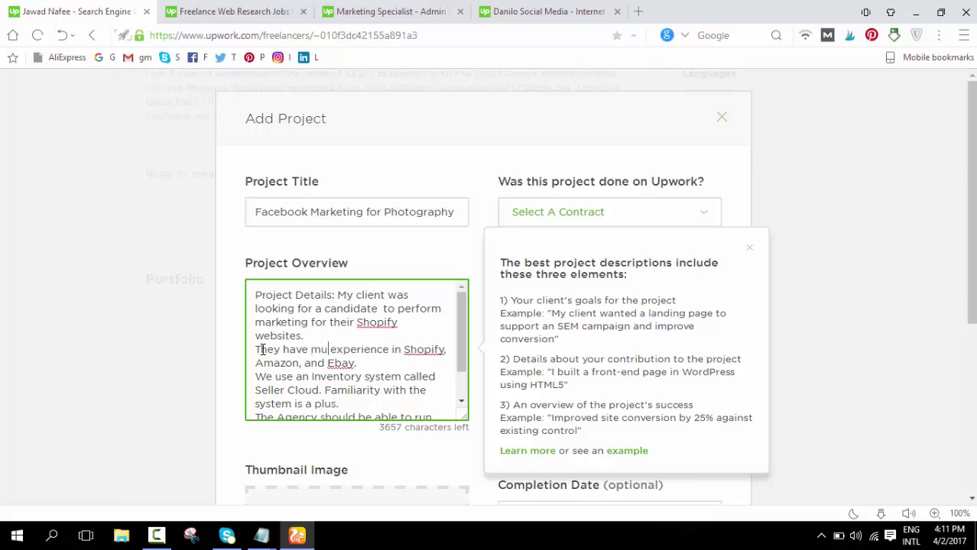
{"action": "key", "text": "BackSpace"}
{"action": "key", "text": "BackSpace"}
{"action": "key", "text": "BackSpace"}
{"action": "key", "text": "BackSpace"}
{"action": "key", "text": "BackSpace"}
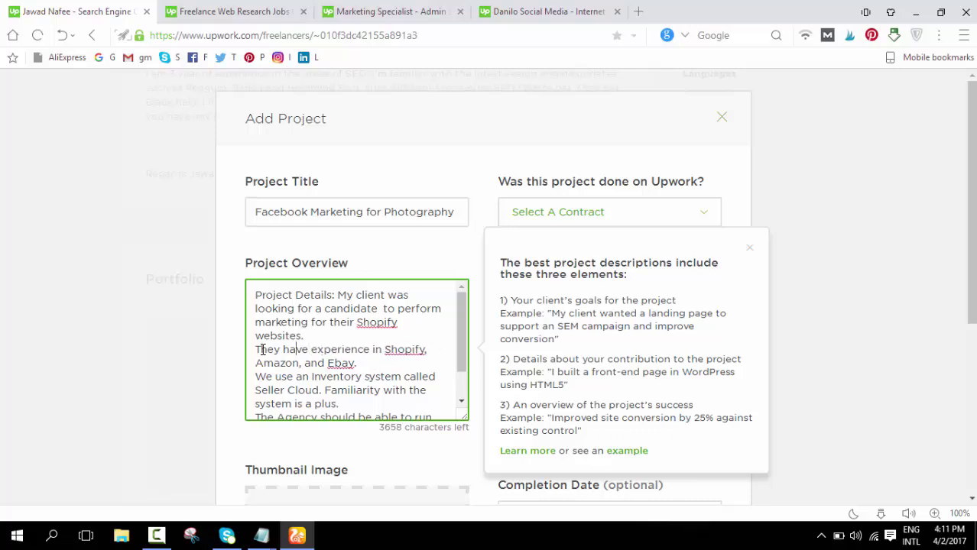
- Insert "must" before "have" and change "experience" to "experienced" in the overview's second sentence
{"action": "key", "text": "Left"}
{"action": "key", "text": "Left"}
{"action": "type", "text": "must"}
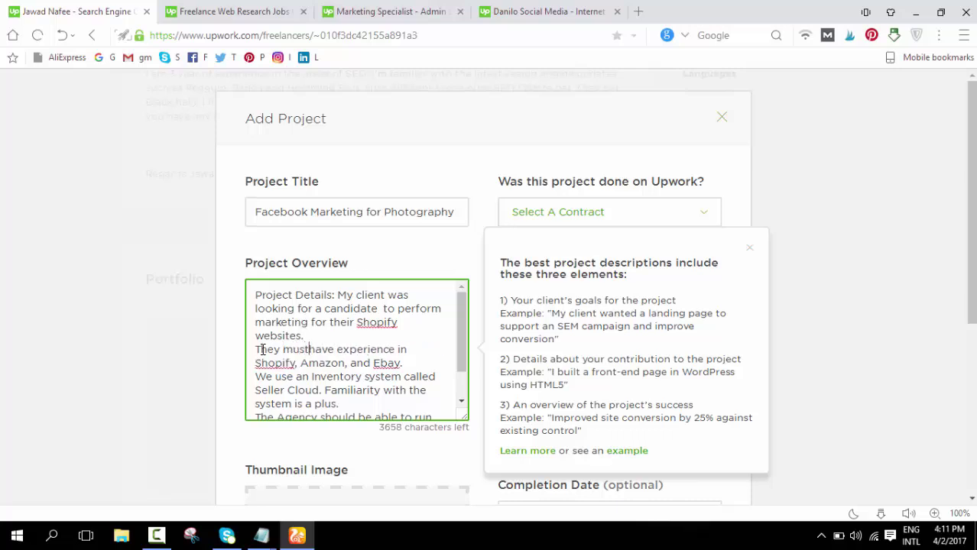
{"action": "key", "text": "Right"}
{"action": "key", "text": "Right"}
{"action": "key", "text": "Right"}
{"action": "key", "text": "Right"}
{"action": "key", "text": "Right"}
{"action": "key", "text": "Right"}
{"action": "key", "text": "Right"}
{"action": "key", "text": "Right"}
{"action": "key", "text": "Right"}
{"action": "key", "text": "Right"}
{"action": "key", "text": "Right"}
{"action": "key", "text": "Right"}
{"action": "key", "text": "Right"}
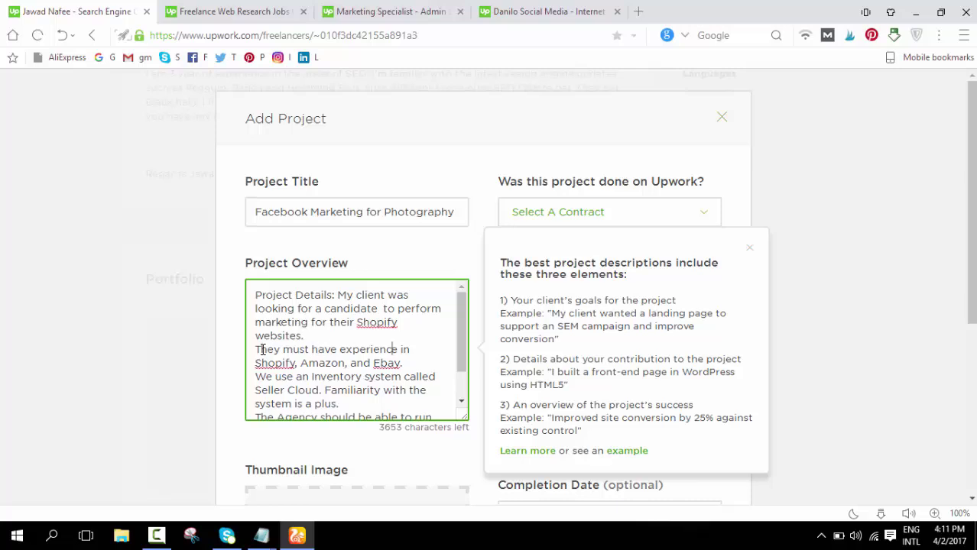
{"action": "type", "text": "d"}
- Add a blank line after the sentence ending in "Shopify, Amazon, and Ebay." in the project overview
{"action": "scroll", "coordinate": [318, 372], "scroll_direction": "down", "scroll_amount": 1}
{"action": "scroll", "coordinate": [318, 372], "scroll_direction": "down", "scroll_amount": 1}
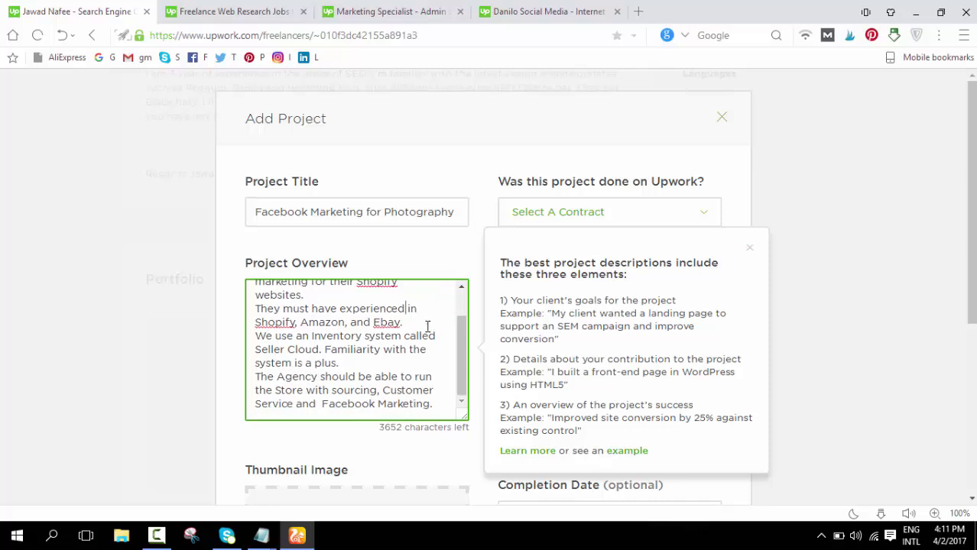
{"action": "left_click", "coordinate": [422, 320]}
{"action": "key", "text": "Return"}
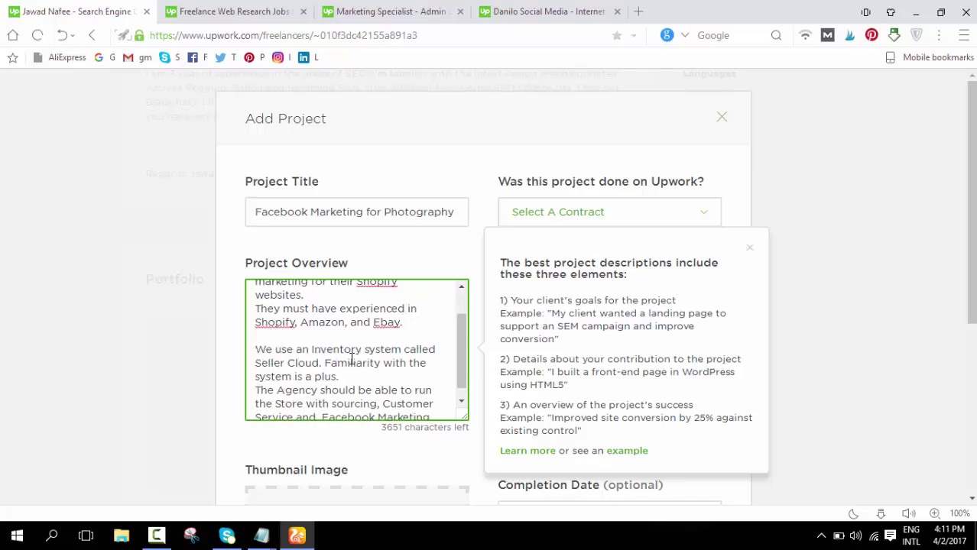
- Delete the Inventory system and Seller Cloud familiarity sentences, and join "They must have" onto the line ending in "websites."
{"action": "scroll", "coordinate": [355, 357], "scroll_direction": "down", "scroll_amount": 1}
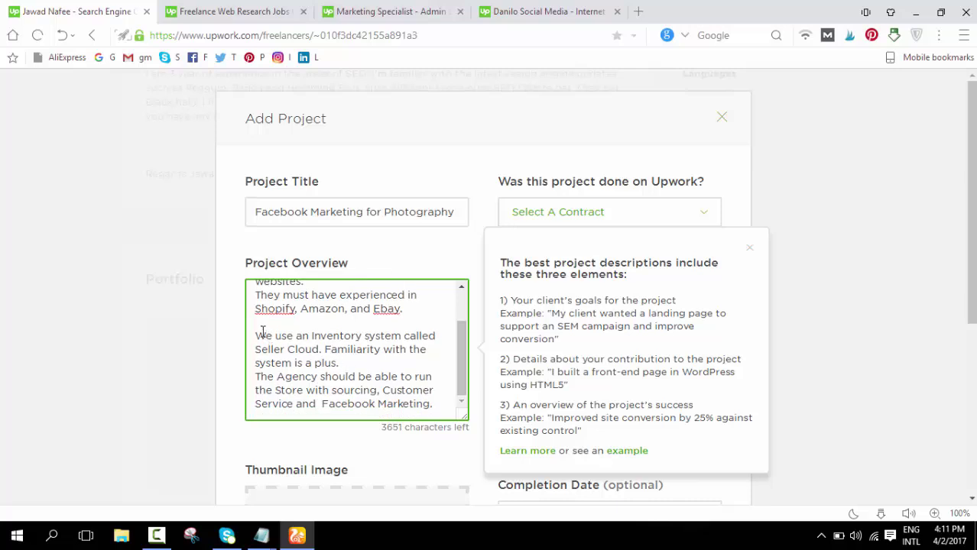
{"action": "left_click_drag", "start_coordinate": [257, 334], "coordinate": [344, 359]}
{"action": "key", "text": "BackSpace"}
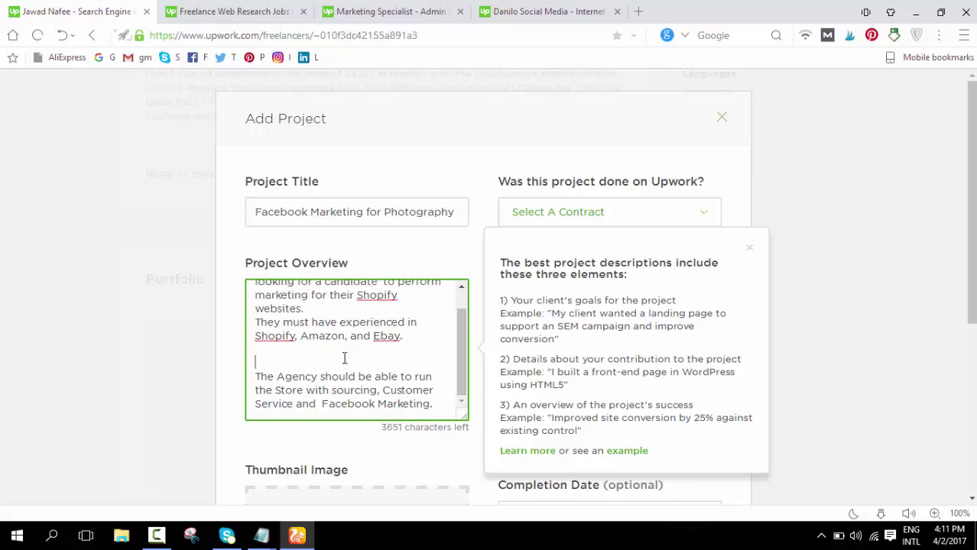
{"action": "left_click", "coordinate": [257, 337]}
{"action": "key", "text": "BackSpace"}
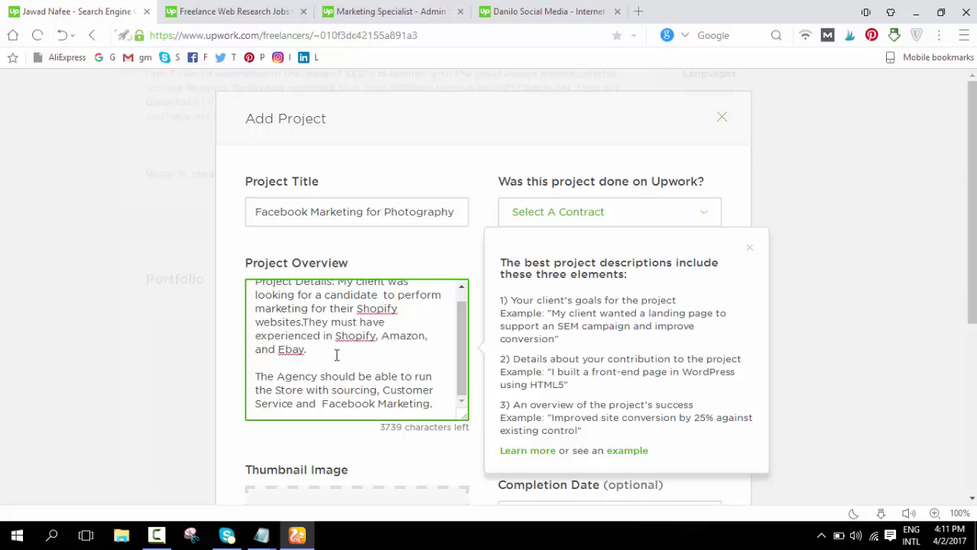
- Replace "The Agency" with "Candidate" at the start of the project overview's last paragraph
{"action": "scroll", "coordinate": [331, 357], "scroll_direction": "down", "scroll_amount": 1}
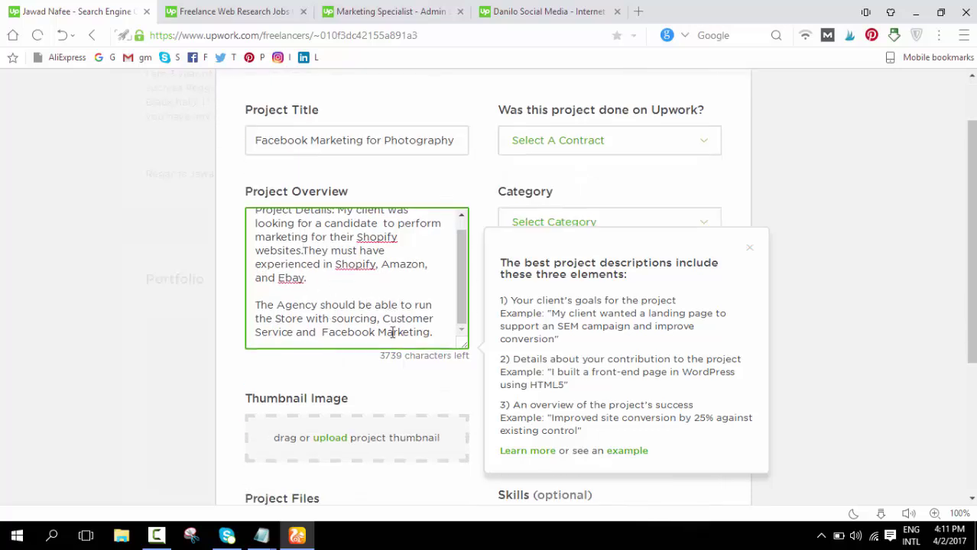
{"action": "left_click_drag", "start_coordinate": [439, 332], "coordinate": [387, 331]}
{"action": "left_click", "coordinate": [413, 301]}
{"action": "left_click_drag", "start_coordinate": [320, 305], "coordinate": [256, 306]}
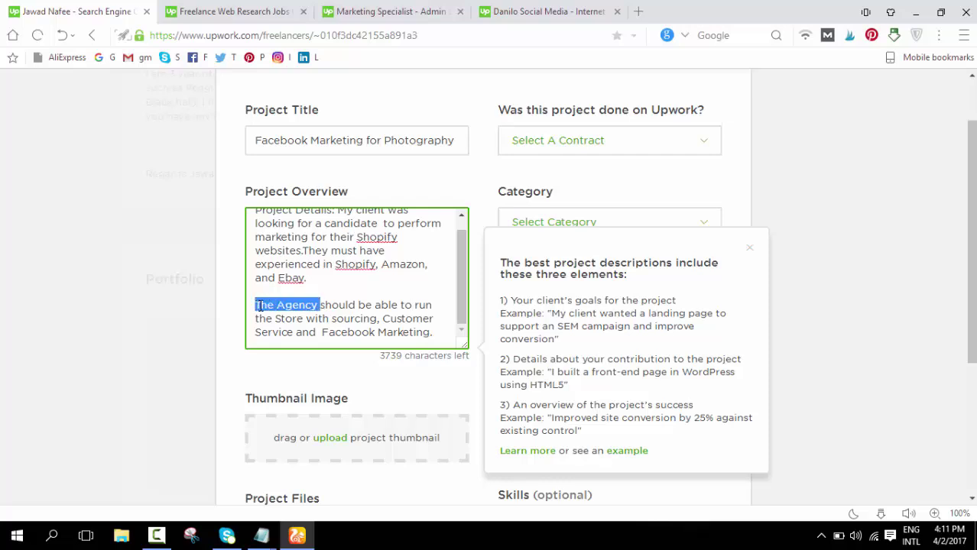
{"action": "key", "text": "BackSpace"}
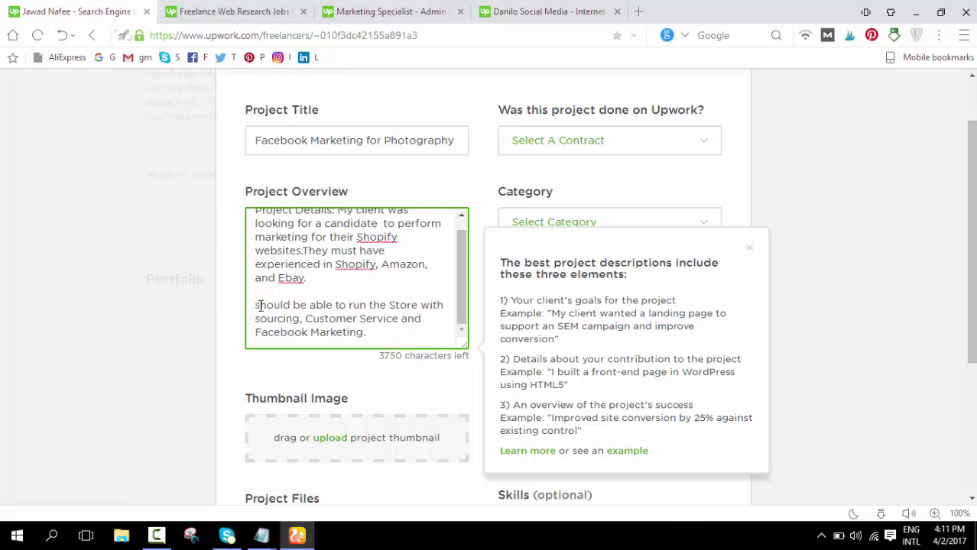
{"action": "type", "text": "Ca"}
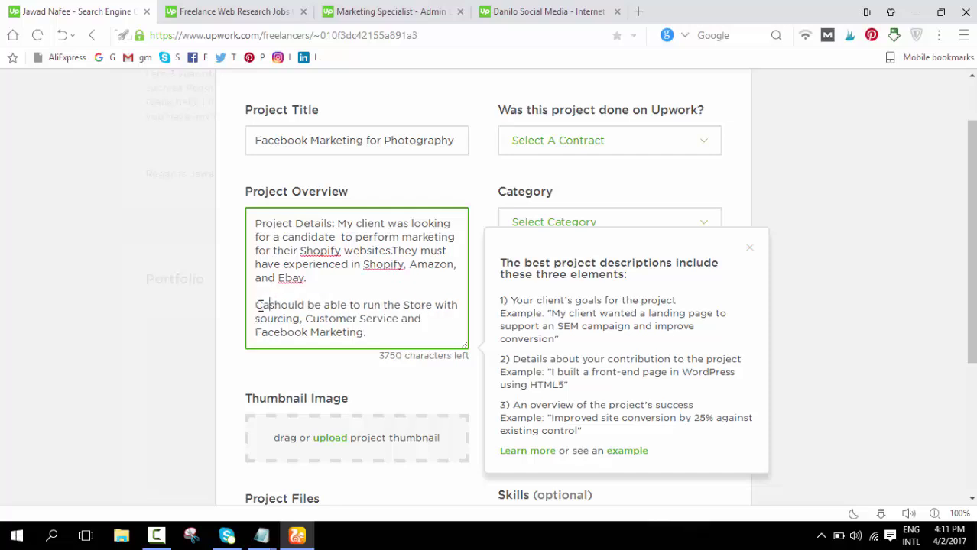
{"action": "type", "text": "ndidate"}
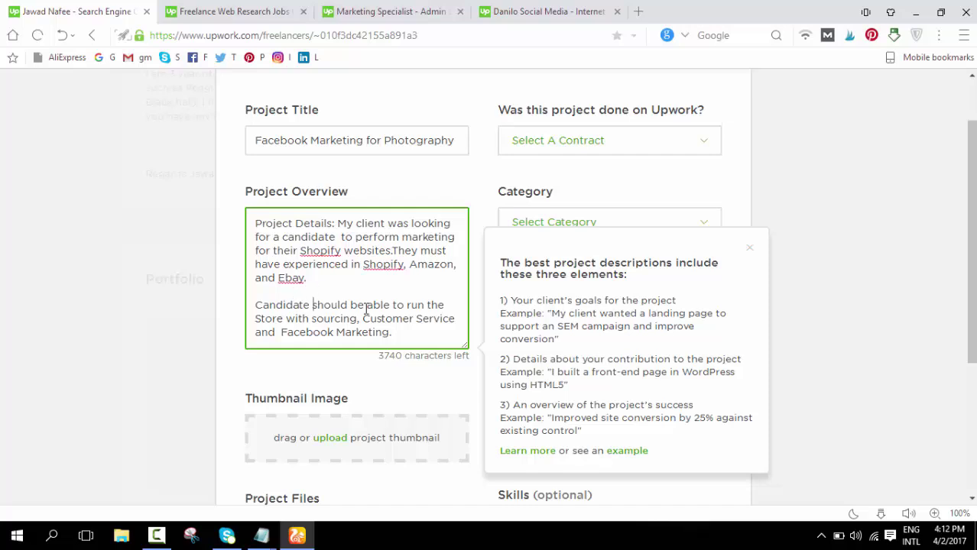
{"action": "scroll", "coordinate": [356, 330], "scroll_direction": "down", "scroll_amount": 1}
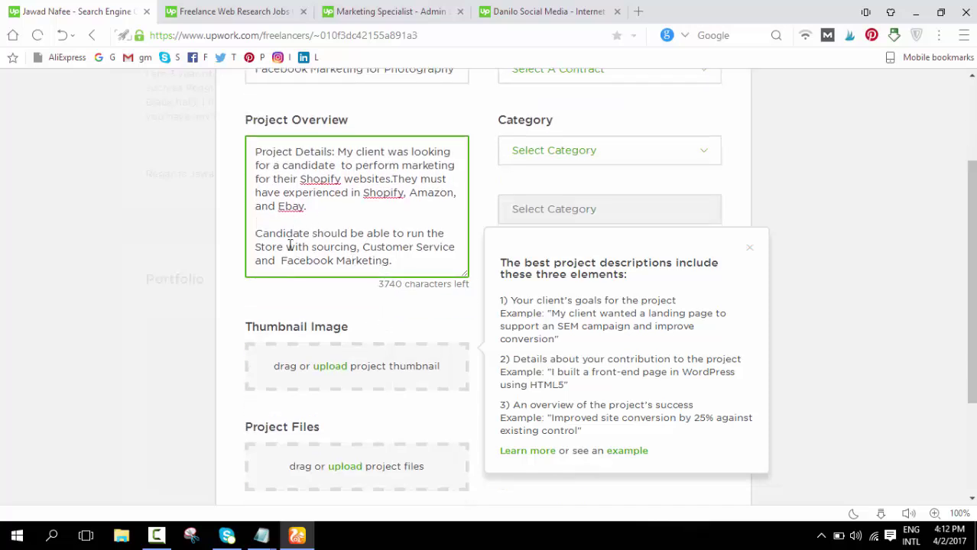
{"action": "left_click", "coordinate": [257, 232]}
{"action": "key", "text": "BackSpace"}
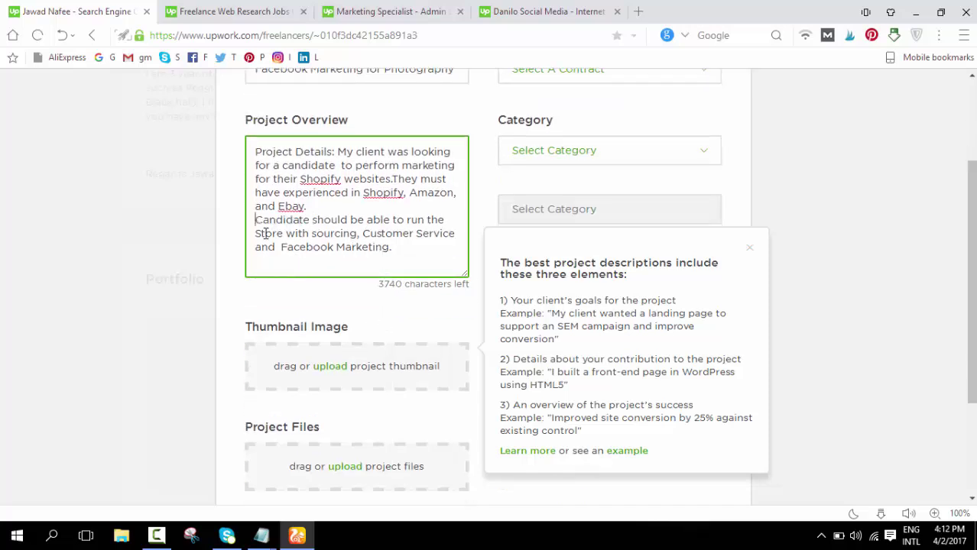
{"action": "key", "text": "Return"}
- Add a "Project Output:" heading in a new paragraph at the end of the project overview, with a blank line below it
{"action": "left_click", "coordinate": [404, 260]}
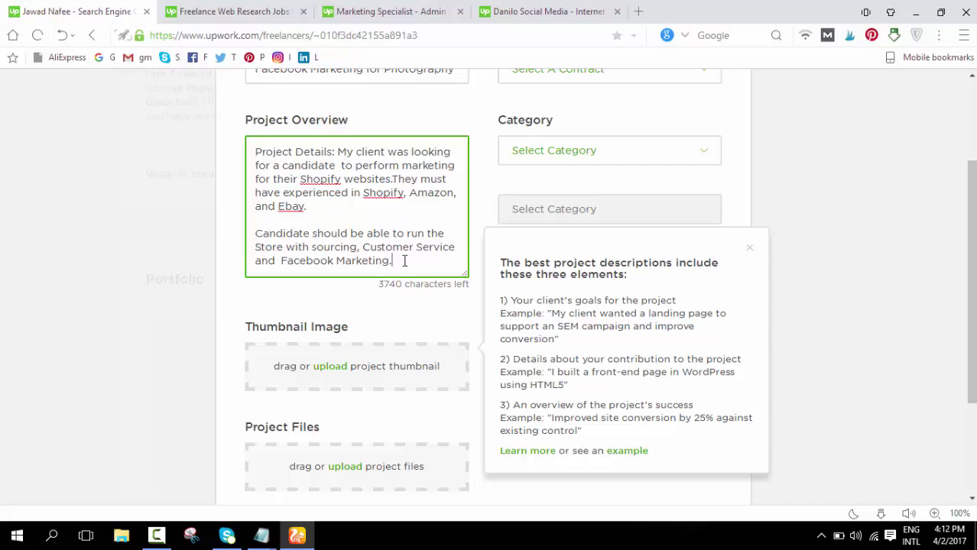
{"action": "key", "text": "Return"}
{"action": "key", "text": "Return"}
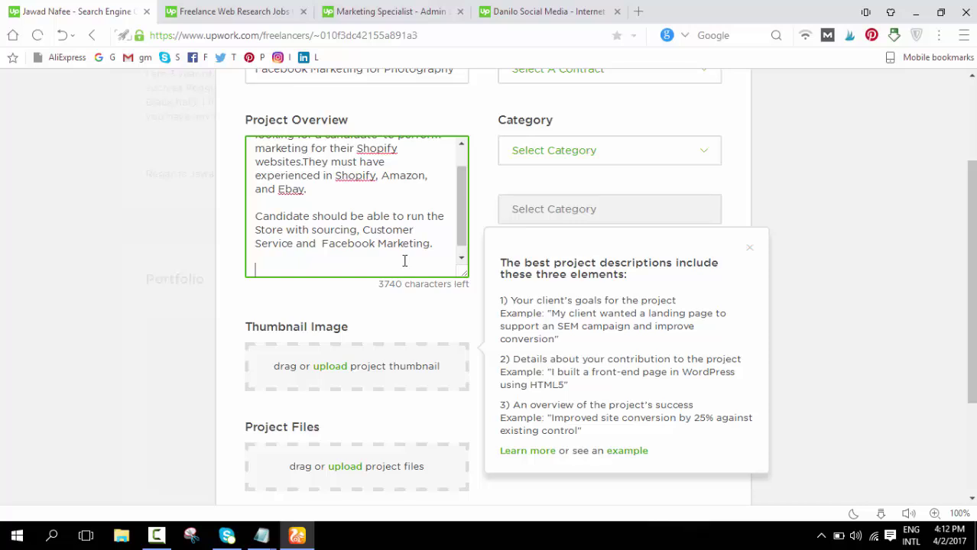
{"action": "type", "text": "Out"}
{"action": "key", "text": "Left"}
{"action": "key", "text": "Left"}
{"action": "key", "text": "Left"}
{"action": "type", "text": "Project"}
{"action": "key", "text": "End"}
{"action": "type", "text": "put"}
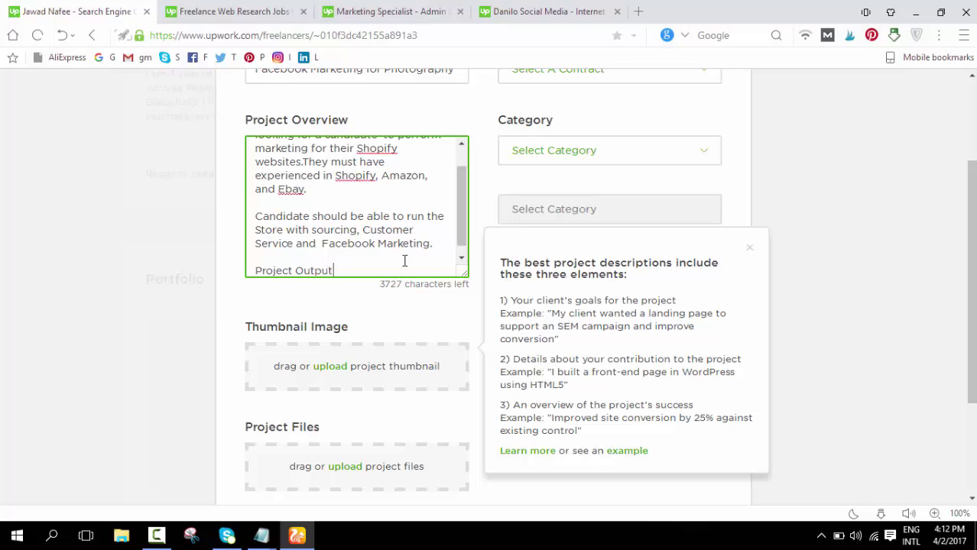
{"action": "type", "text": ":"}
{"action": "key", "text": "Return"}
{"action": "key", "text": "Return"}
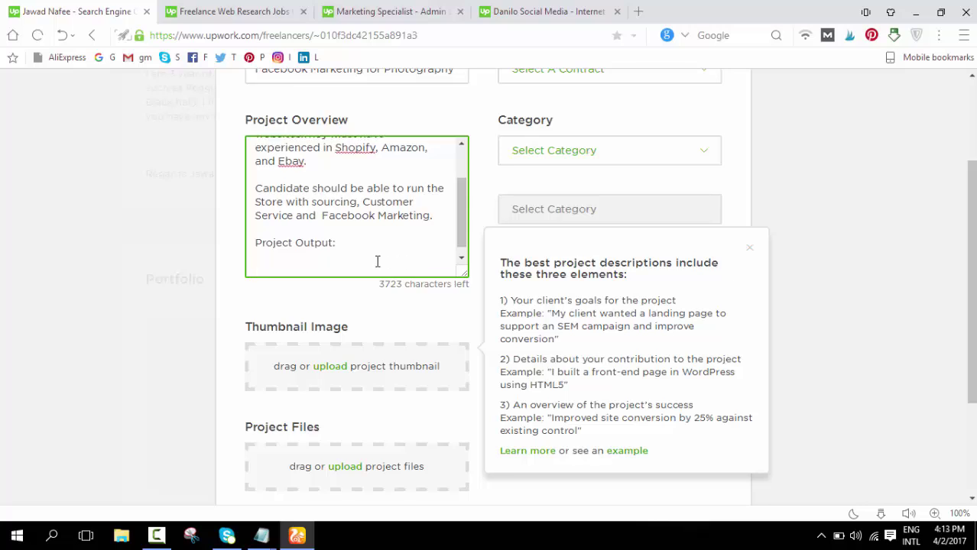
- Add a "Business Website:" label below the "Project Output:" heading in the project overview
{"action": "scroll", "coordinate": [375, 245], "scroll_direction": "down", "scroll_amount": 1}
{"action": "left_click", "coordinate": [372, 227]}
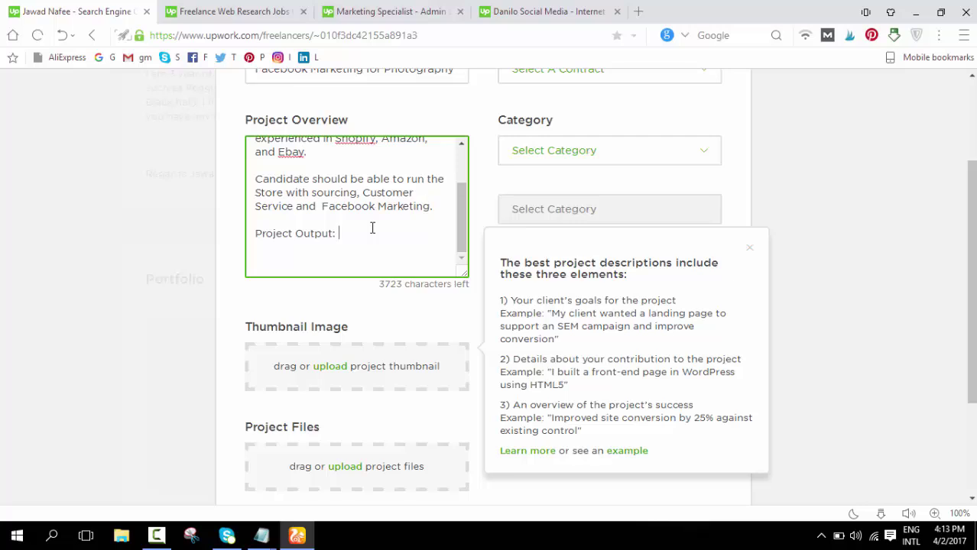
{"action": "key", "text": "Down"}
{"action": "key", "text": "Down"}
{"action": "type", "text": "busi"}
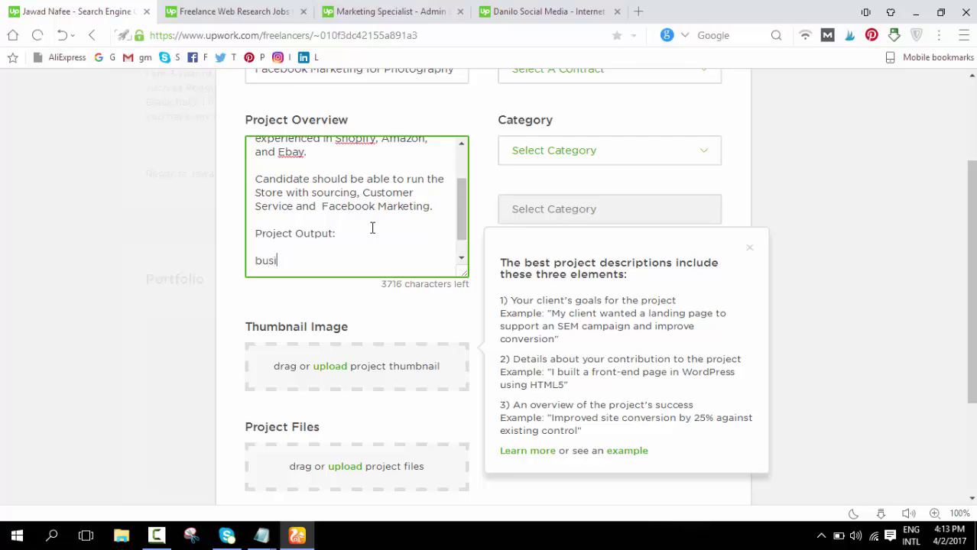
{"action": "type", "text": "b"}
{"action": "key", "text": "BackSpace"}
{"action": "type", "text": "ness"}
{"action": "key", "text": "Left"}
{"action": "key", "text": "Left"}
{"action": "key", "text": "Left"}
{"action": "key", "text": "Left"}
{"action": "key", "text": "BackSpace"}
{"action": "type", "text": "B"}
{"action": "key", "text": "Right"}
{"action": "key", "text": "Right"}
{"action": "key", "text": "Right"}
{"action": "key", "text": "Right"}
{"action": "type", "text": "Website:"}
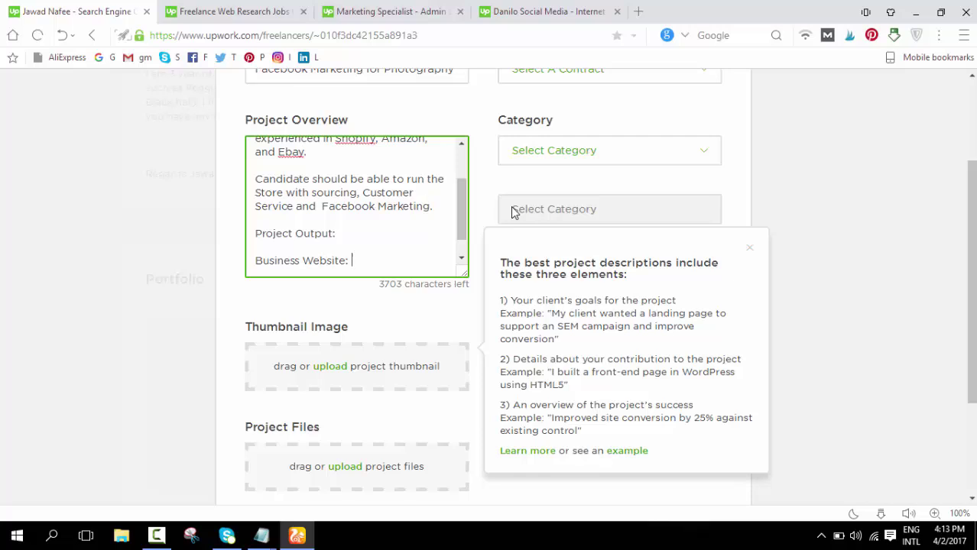
{"action": "left_click", "coordinate": [156, 534]}
{"action": "left_click", "coordinate": [908, 470]}
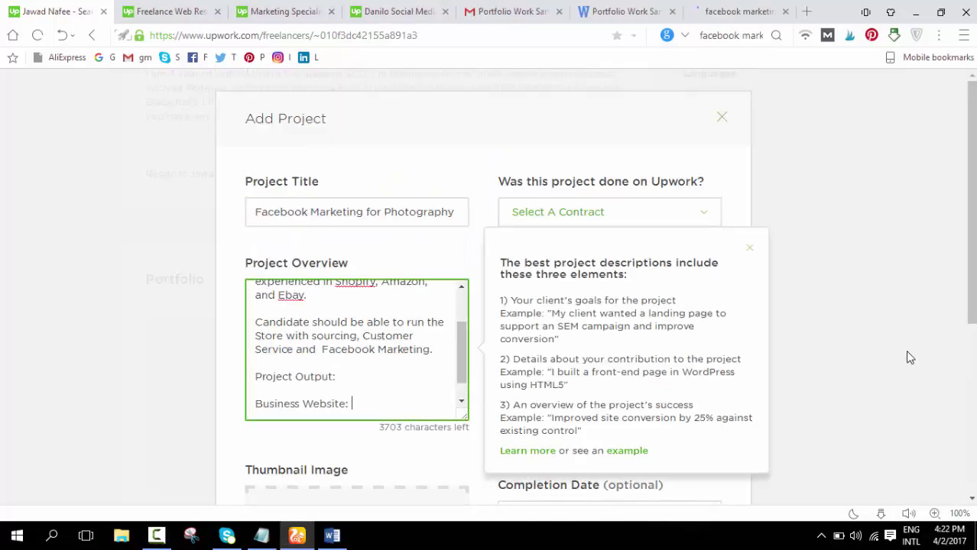
{"action": "left_click", "coordinate": [764, 297]}
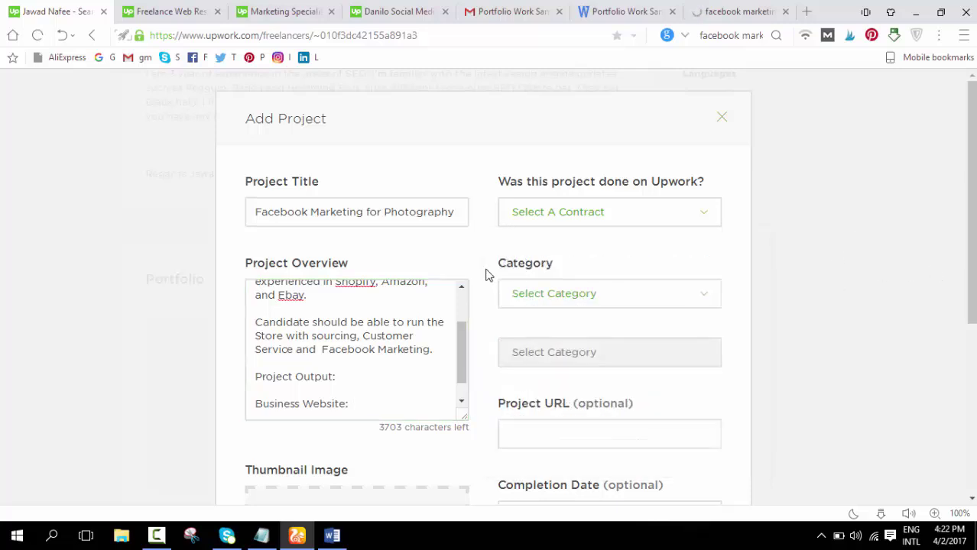
- Switch to Word and copy the Business url and Facebook lines from the Portfolio Work Sample document
{"action": "left_click", "coordinate": [331, 535]}
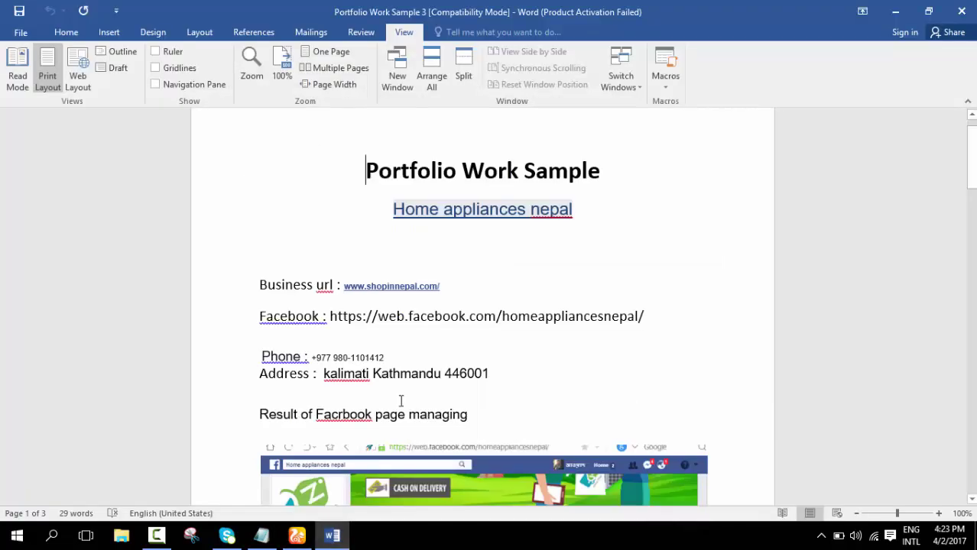
{"action": "left_click_drag", "start_coordinate": [458, 285], "coordinate": [343, 285]}
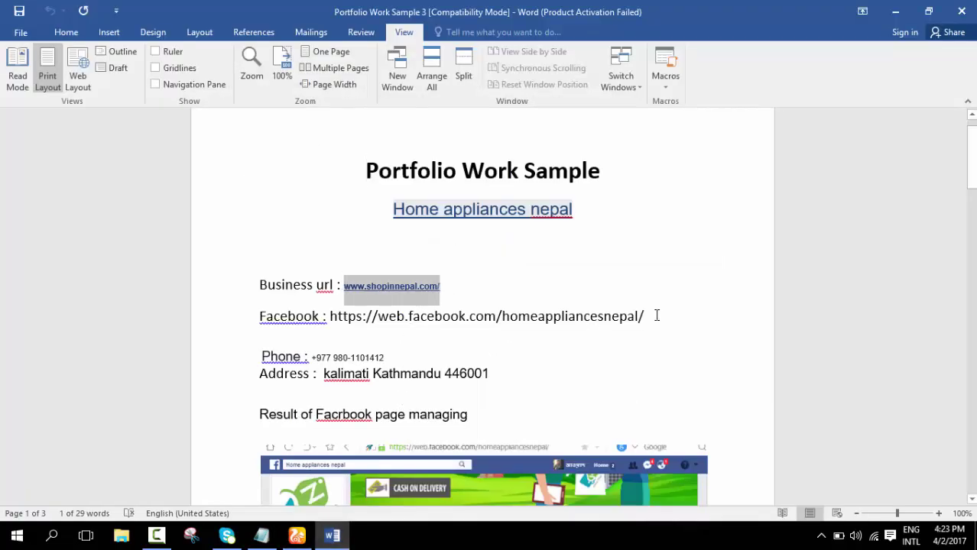
{"action": "left_click_drag", "start_coordinate": [654, 316], "coordinate": [260, 292]}
{"action": "key", "text": "ctrl+c"}
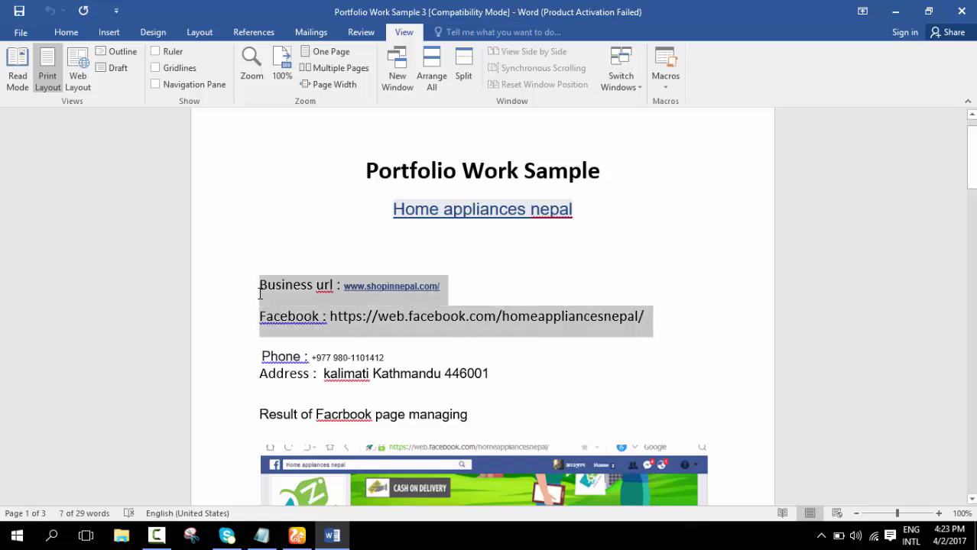
- Back in the browser, replace the "Business Website:" line with the copied Business url and Facebook lines, separated by a blank line
{"action": "left_click", "coordinate": [296, 535]}
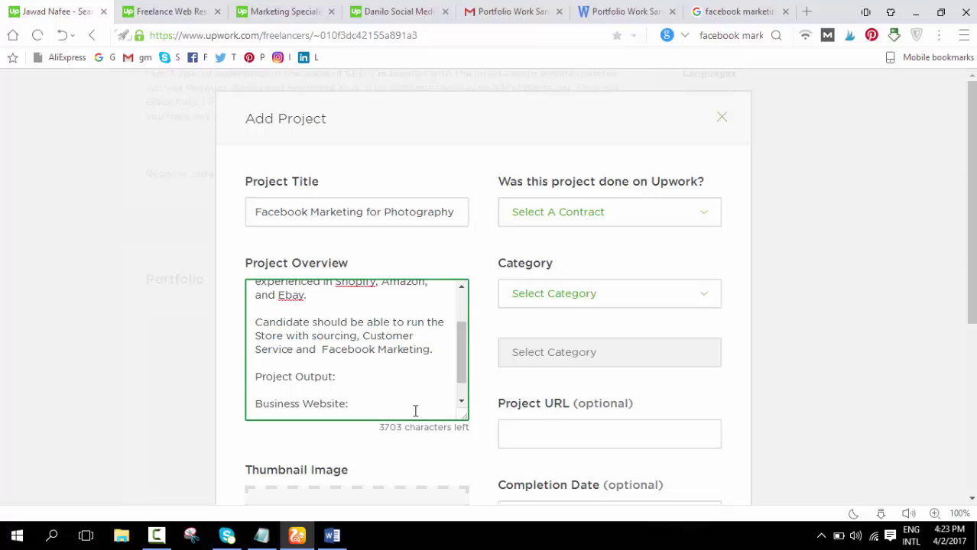
{"action": "left_click_drag", "start_coordinate": [415, 411], "coordinate": [213, 398]}
{"action": "key", "text": "ctrl+v"}
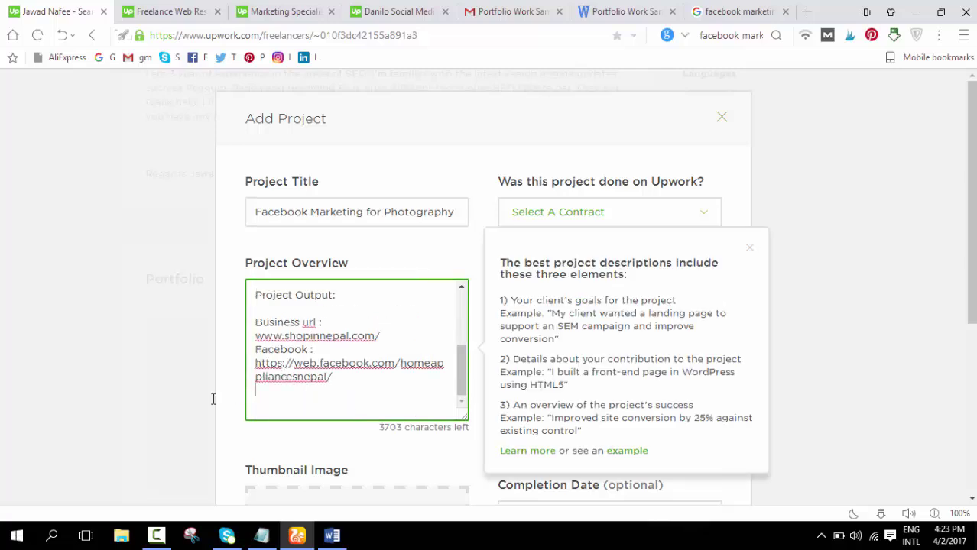
{"action": "left_click", "coordinate": [334, 353]}
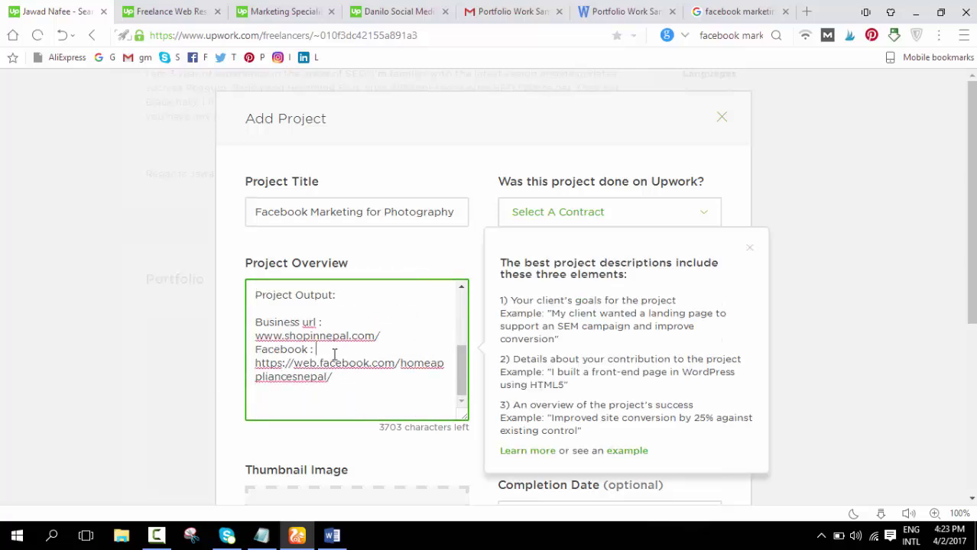
{"action": "left_click", "coordinate": [394, 340]}
{"action": "key", "text": "Return"}
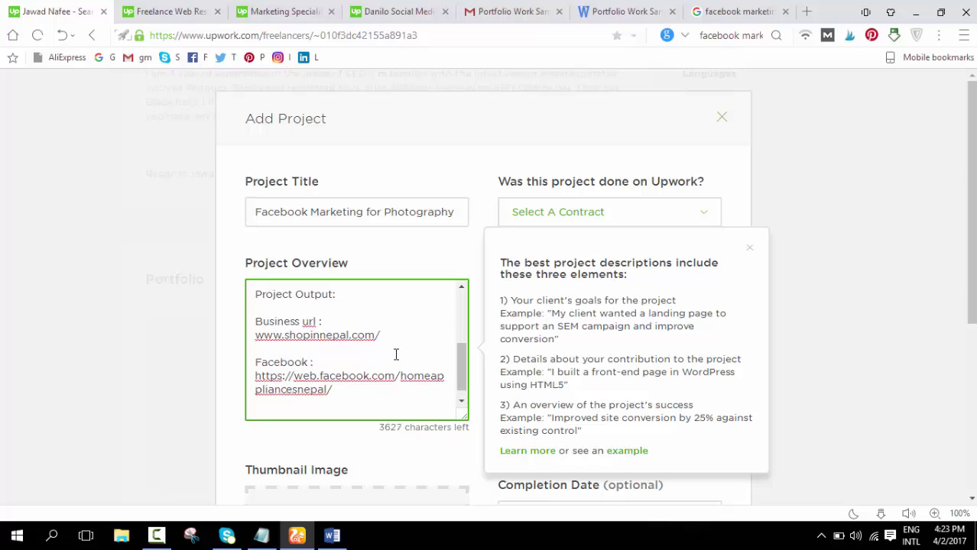
{"action": "scroll", "coordinate": [395, 354], "scroll_direction": "down", "scroll_amount": 1}
{"action": "scroll", "coordinate": [394, 354], "scroll_direction": "up", "scroll_amount": 2}
{"action": "scroll", "coordinate": [384, 354], "scroll_direction": "down", "scroll_amount": 2}
{"action": "scroll", "coordinate": [382, 290], "scroll_direction": "up", "scroll_amount": 3}
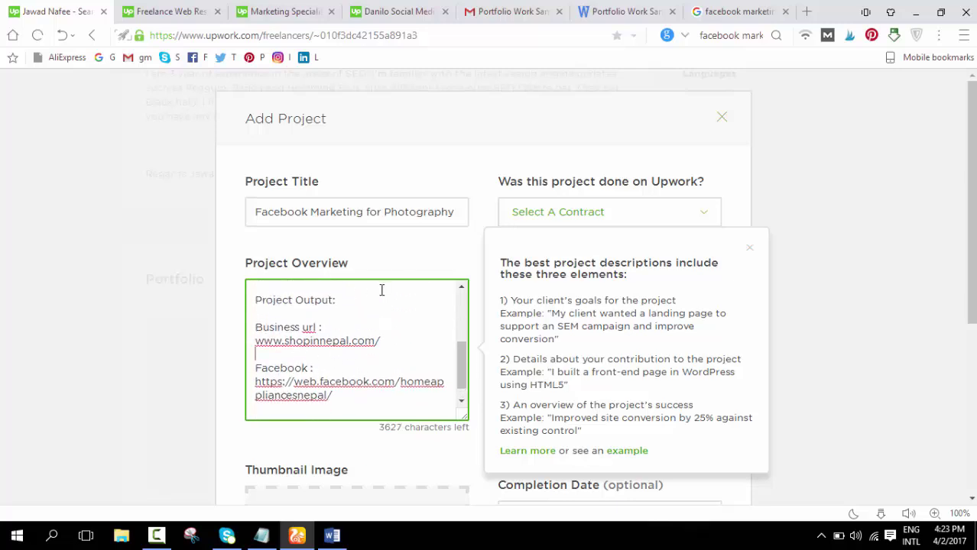
{"action": "left_click", "coordinate": [352, 355]}
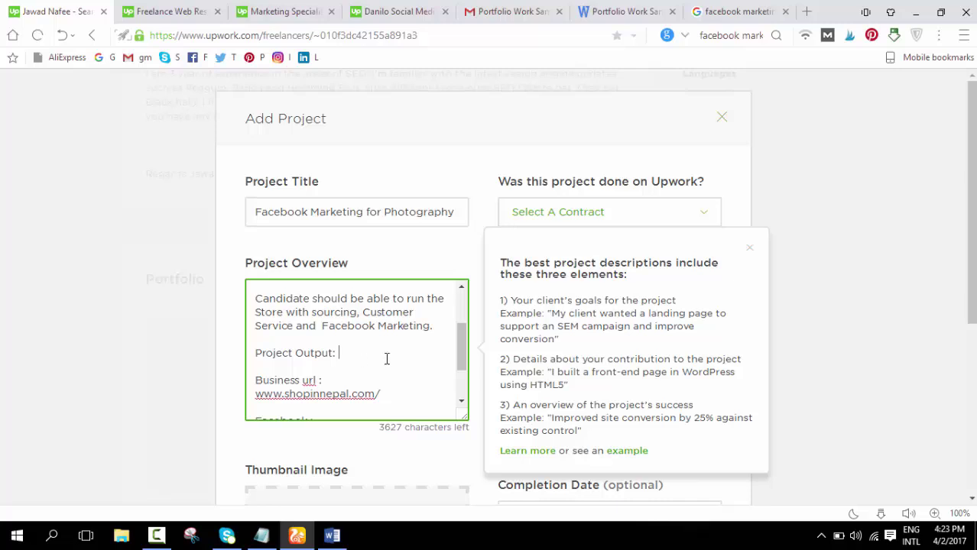
{"action": "scroll", "coordinate": [386, 358], "scroll_direction": "down", "scroll_amount": 3}
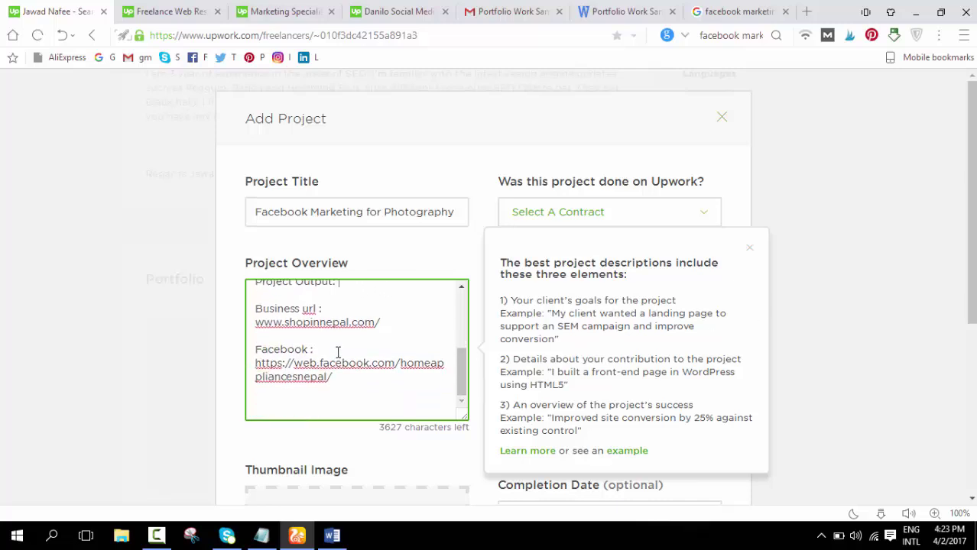
- Set the project's category to Sales & Marketing and its subcategory to SMM - Social Media Marketing
{"action": "left_click", "coordinate": [907, 337]}
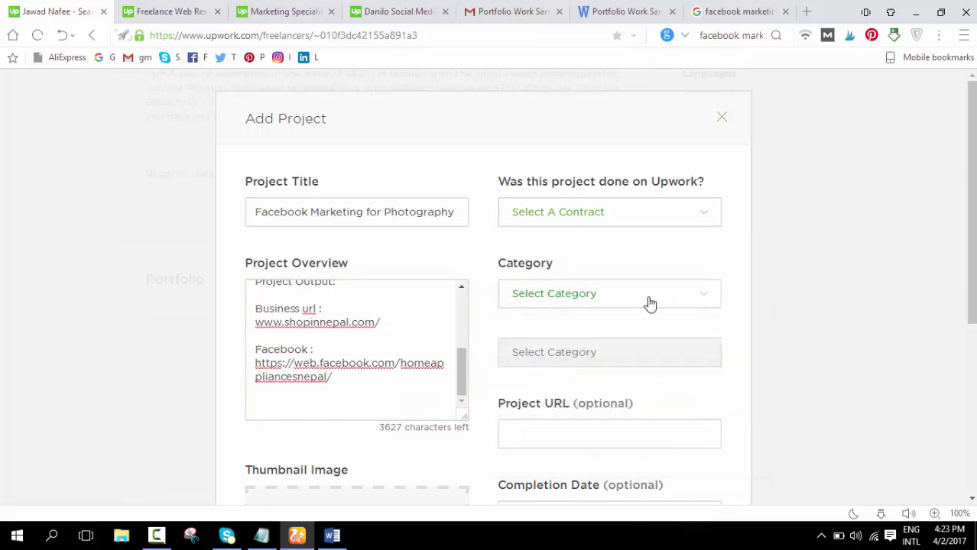
{"action": "scroll", "coordinate": [619, 252], "scroll_direction": "down", "scroll_amount": 1}
{"action": "left_click", "coordinate": [626, 232]}
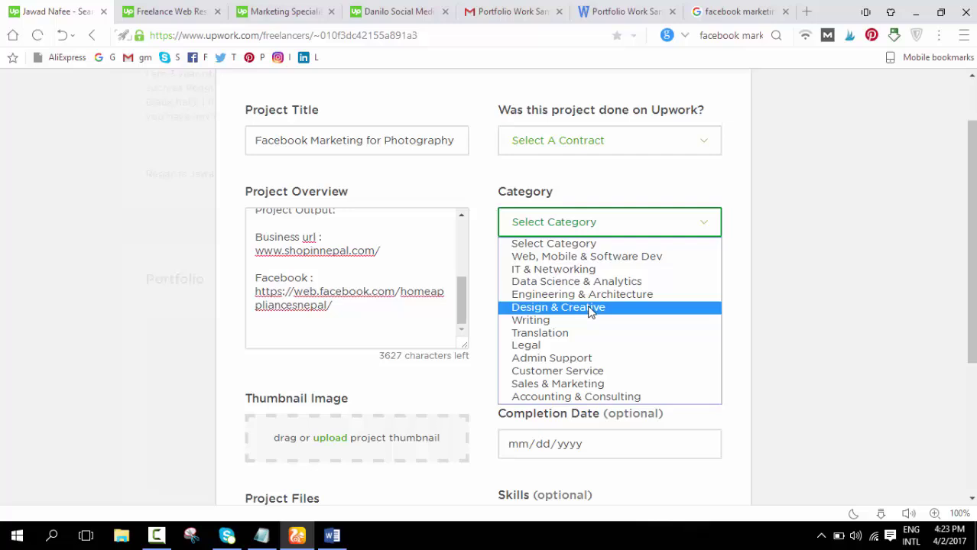
{"action": "left_click", "coordinate": [563, 384]}
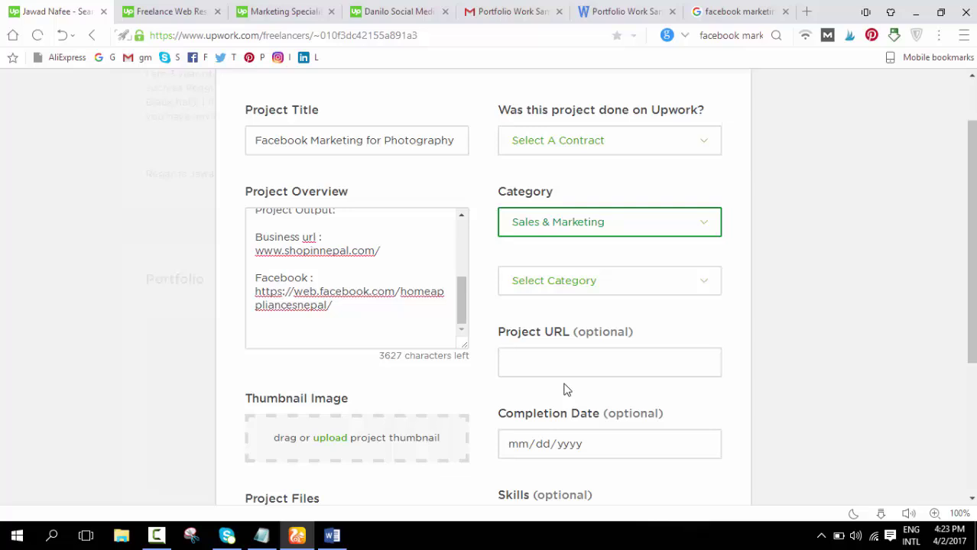
{"action": "left_click", "coordinate": [657, 293]}
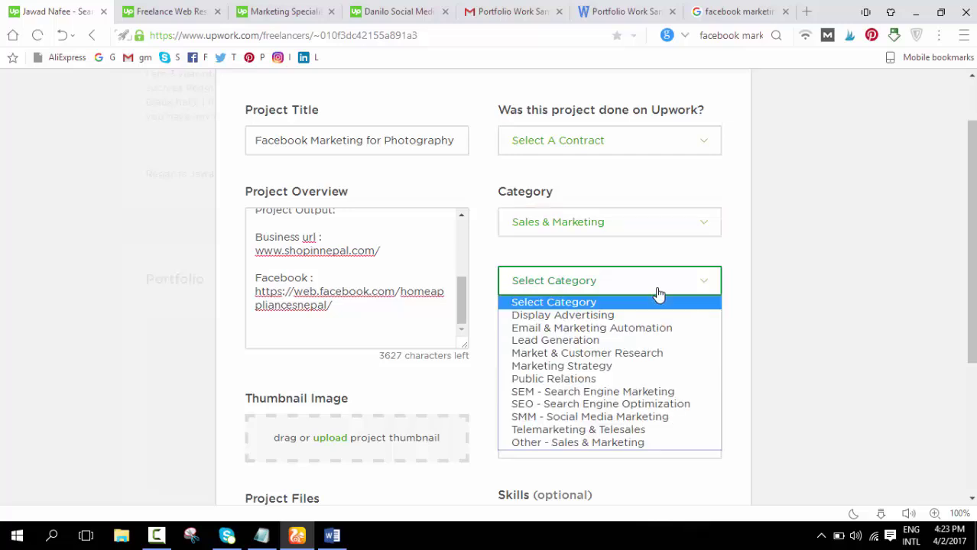
{"action": "left_click", "coordinate": [620, 420]}
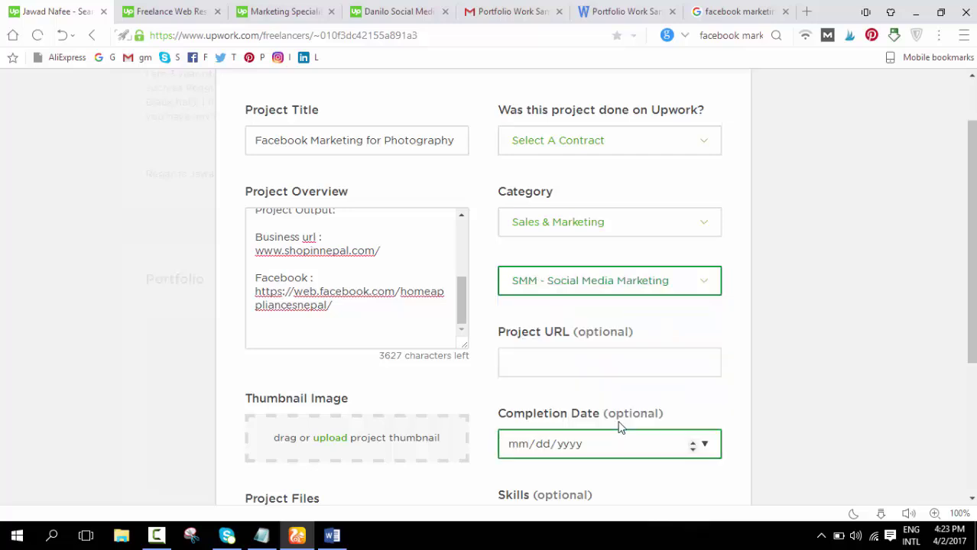
- Add Facebook Marketing and Social Media Marketing to the project's skills
{"action": "scroll", "coordinate": [621, 421], "scroll_direction": "down", "scroll_amount": 3}
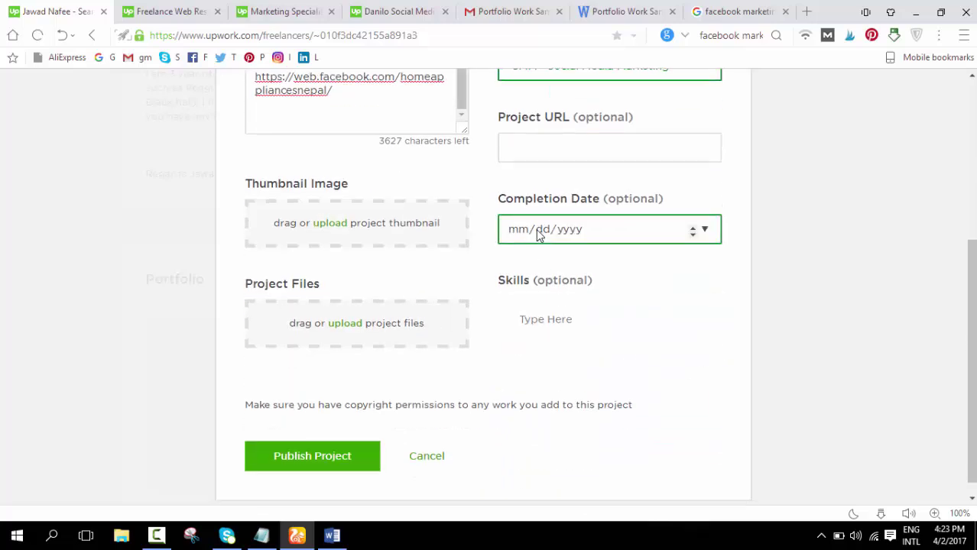
{"action": "left_click", "coordinate": [516, 227]}
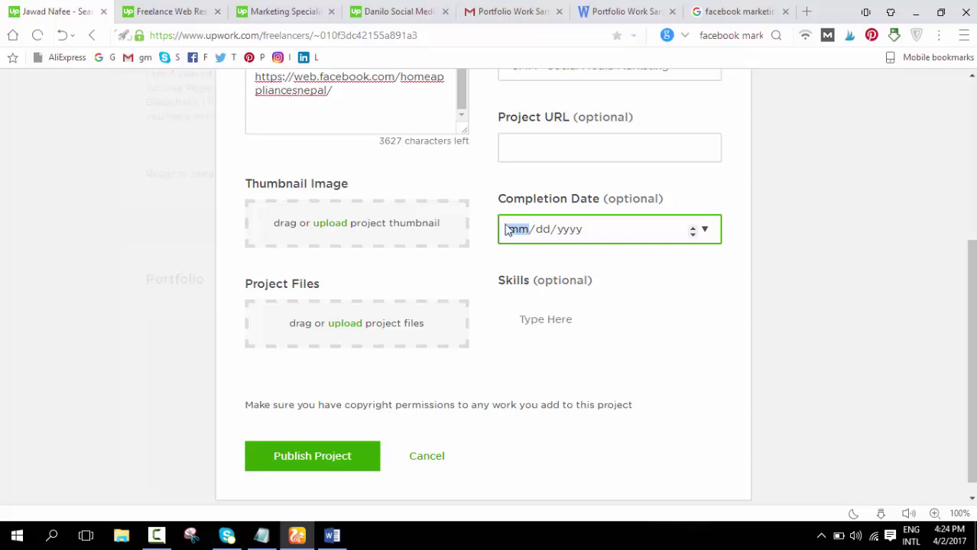
{"action": "left_click", "coordinate": [578, 327]}
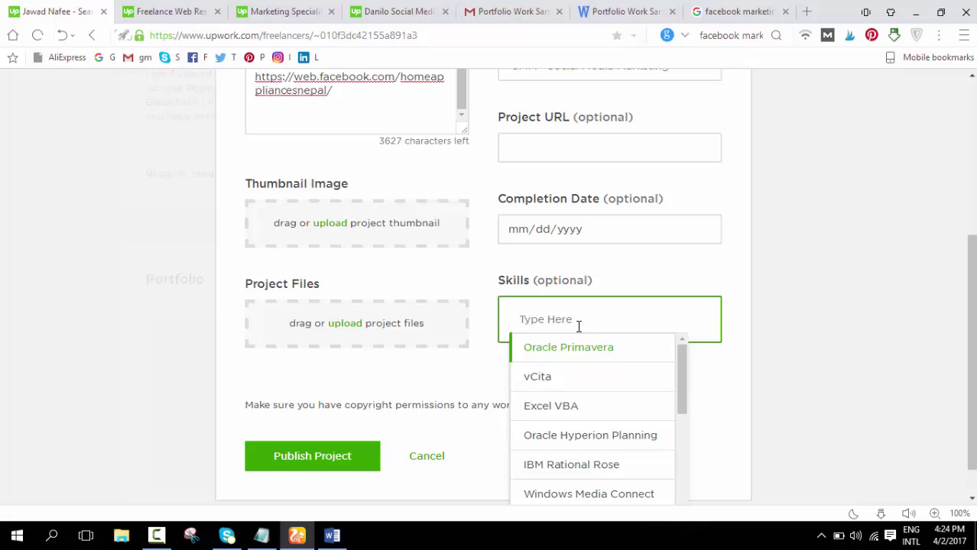
{"action": "type", "text": "faceboo"}
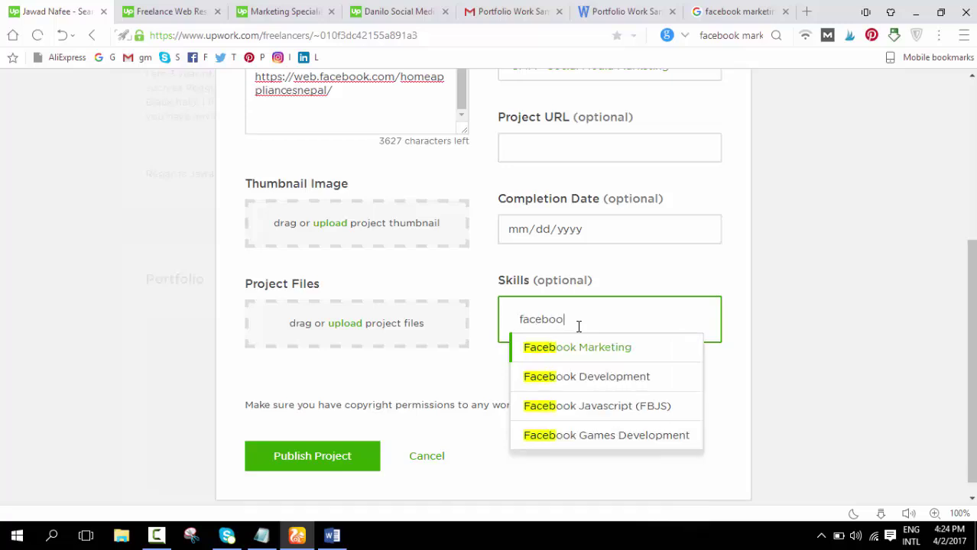
{"action": "left_click", "coordinate": [573, 347]}
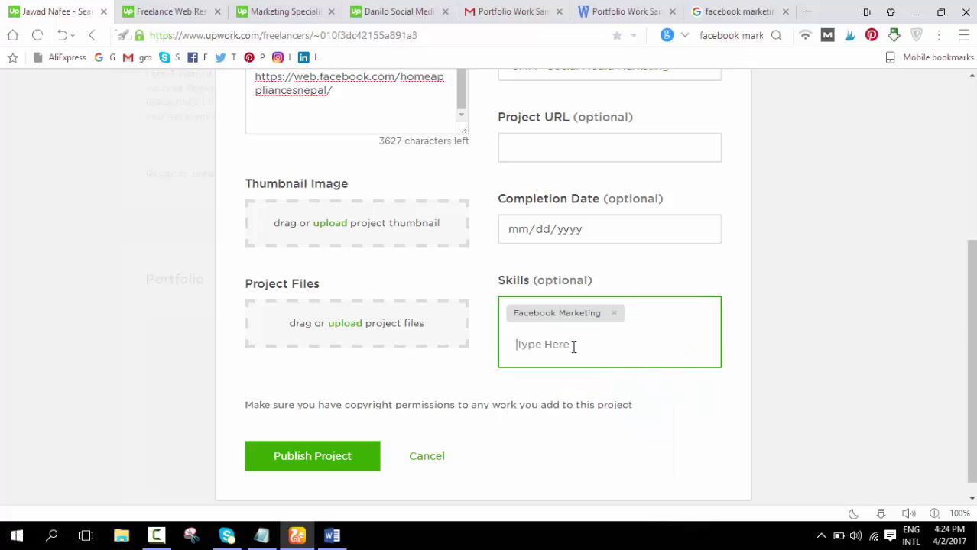
{"action": "type", "text": "social media"}
{"action": "left_click", "coordinate": [606, 376]}
- Add Social Media Management and Content Creation to the project's skills
{"action": "type", "text": "social"}
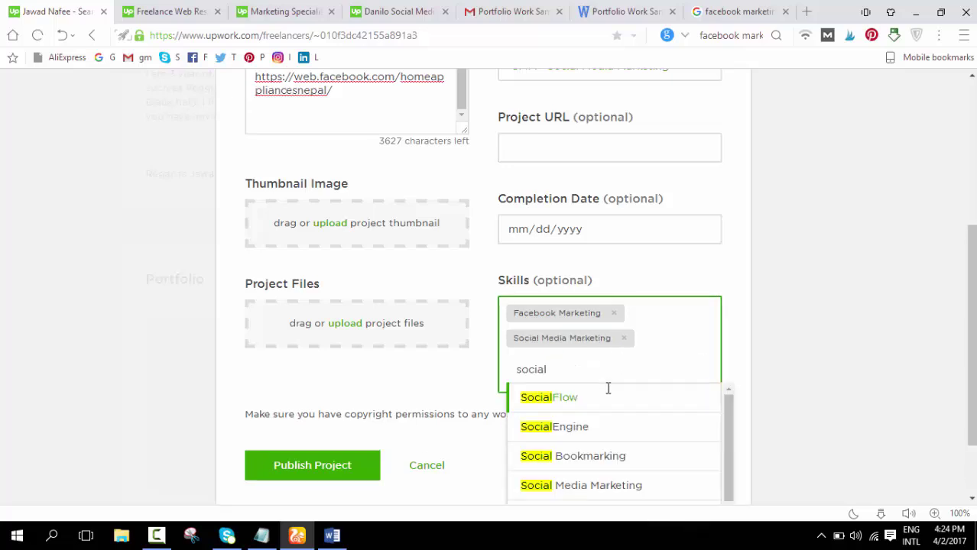
{"action": "scroll", "coordinate": [611, 479], "scroll_direction": "down", "scroll_amount": 2}
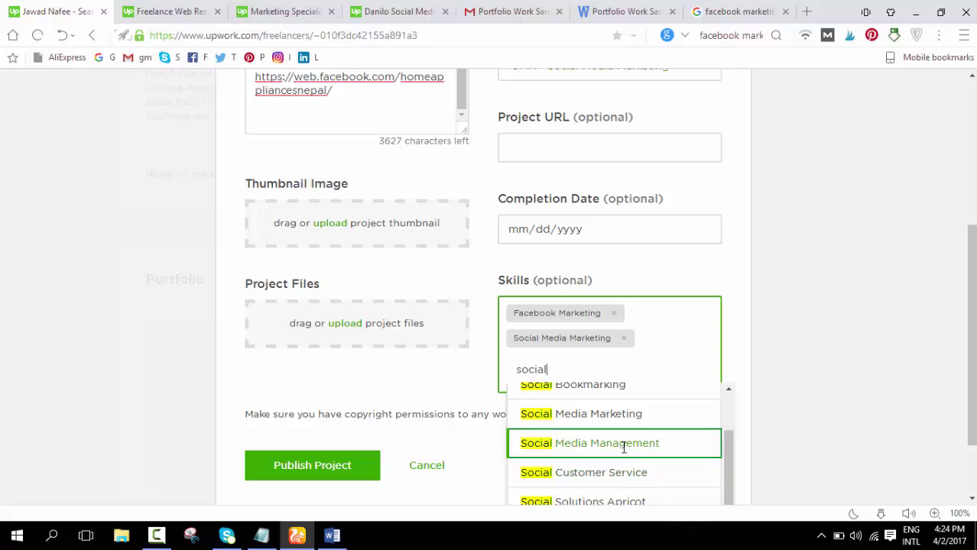
{"action": "left_click", "coordinate": [623, 443]}
{"action": "type", "text": "content"}
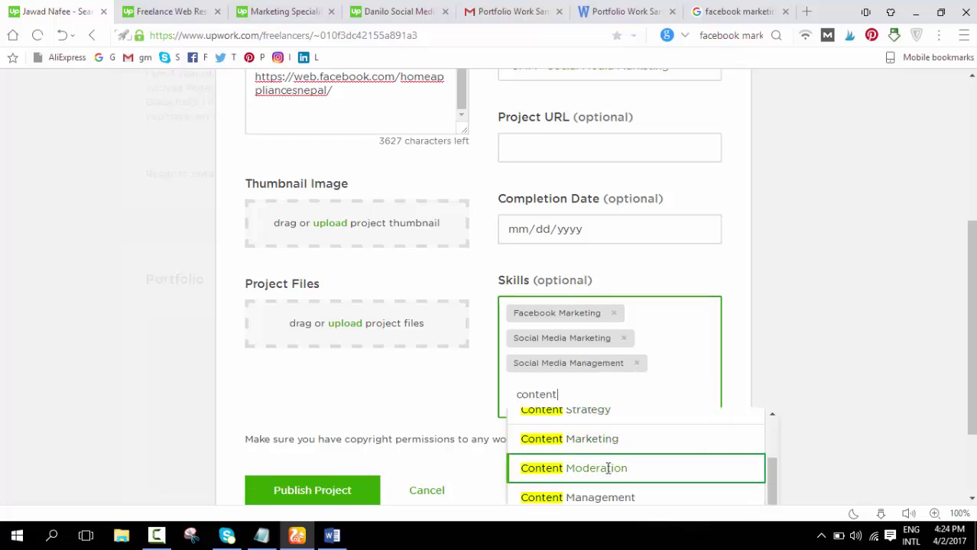
{"action": "scroll", "coordinate": [610, 442], "scroll_direction": "up", "scroll_amount": 2}
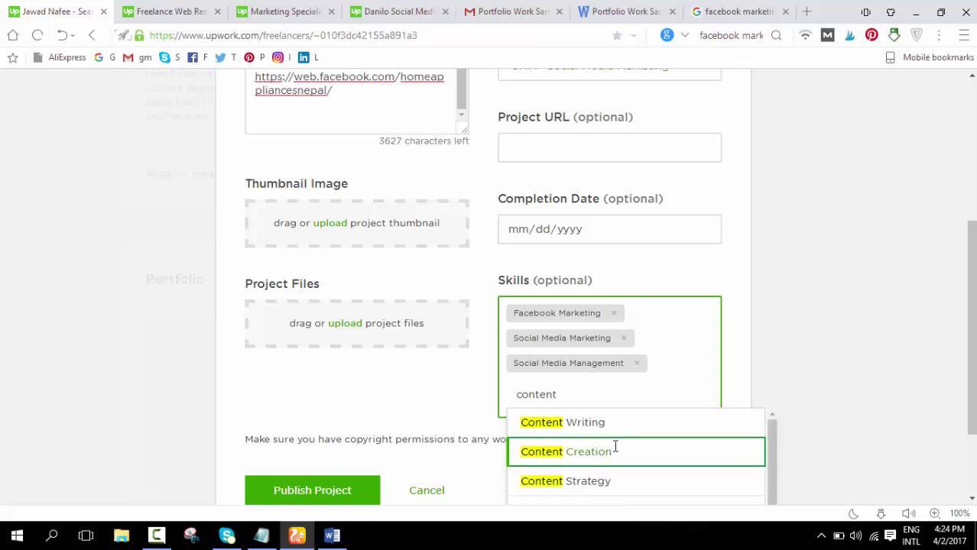
{"action": "left_click", "coordinate": [611, 443]}
- Copy the homeappliancesnepal Facebook address from the project overview and open it in a new browser tab
{"action": "scroll", "coordinate": [333, 299], "scroll_direction": "down", "scroll_amount": 1}
{"action": "scroll", "coordinate": [382, 275], "scroll_direction": "up", "scroll_amount": 2}
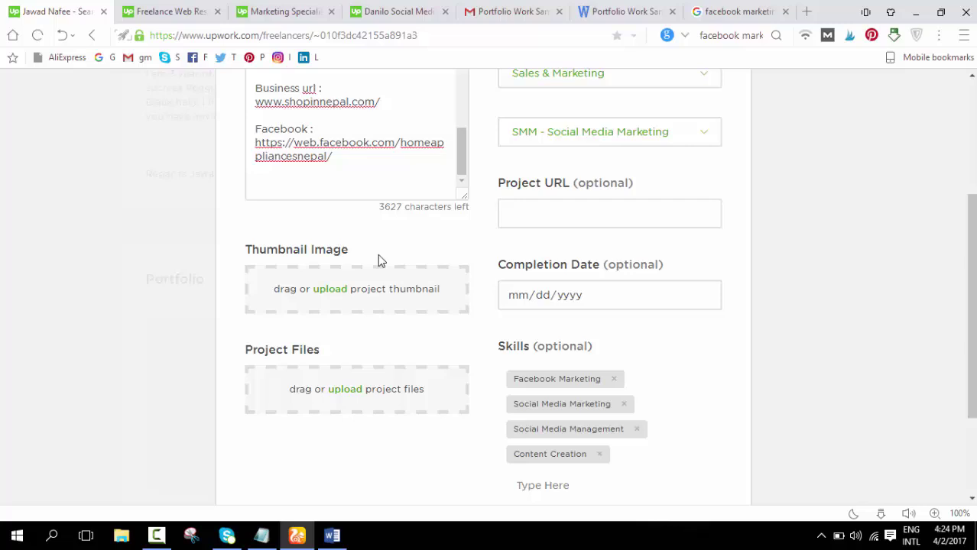
{"action": "left_click_drag", "start_coordinate": [348, 144], "coordinate": [273, 156]}
{"action": "left_click_drag", "start_coordinate": [418, 176], "coordinate": [253, 142]}
{"action": "key", "text": "ctrl+c"}
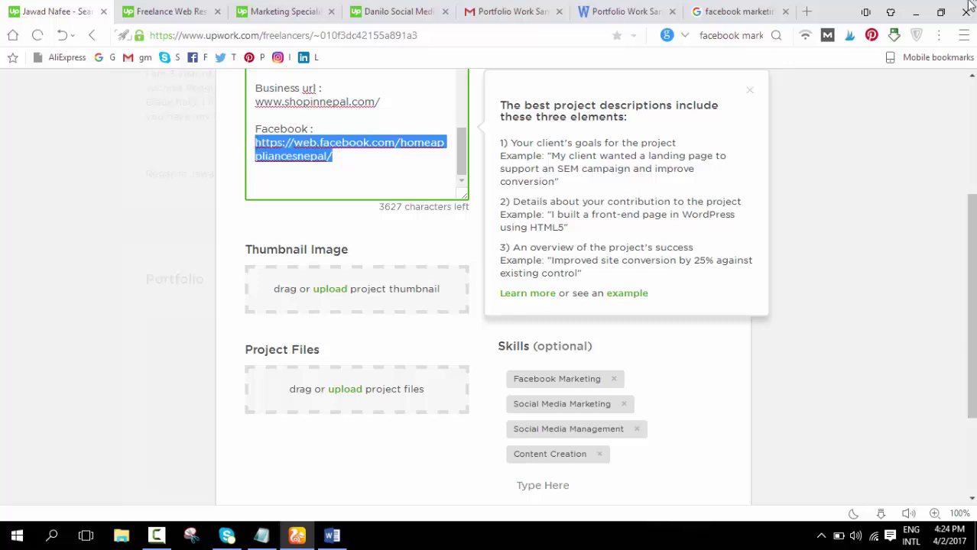
{"action": "left_click", "coordinate": [806, 11]}
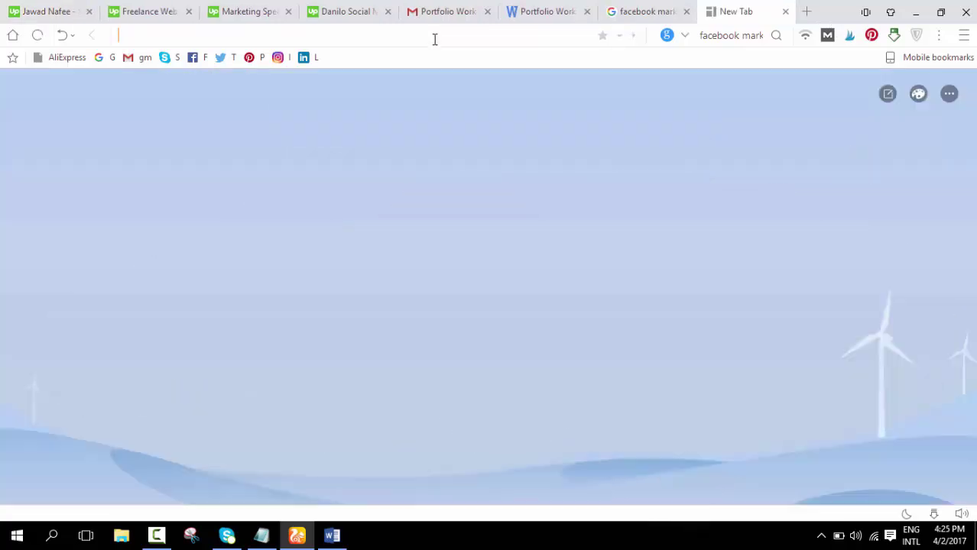
{"action": "key", "text": "ctrl+v"}
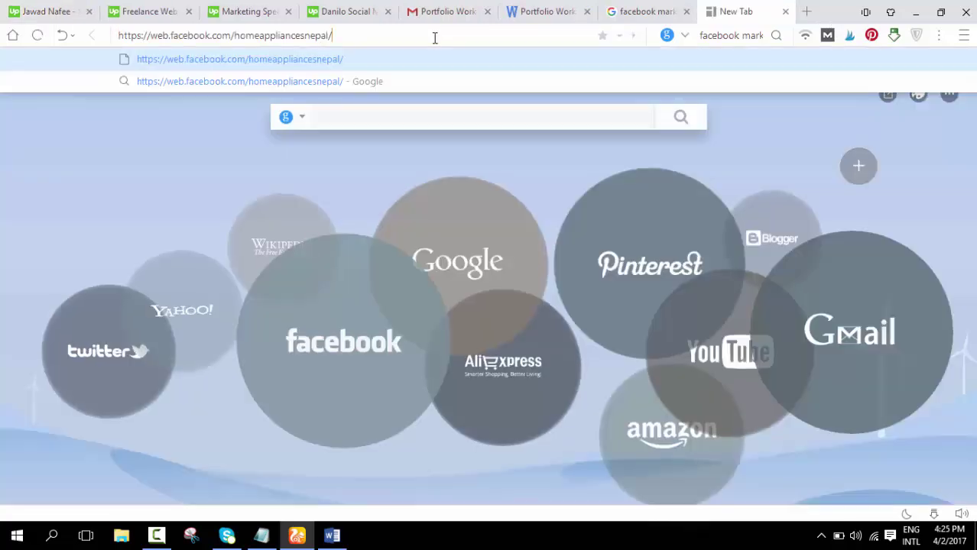
{"action": "key", "text": "Return"}
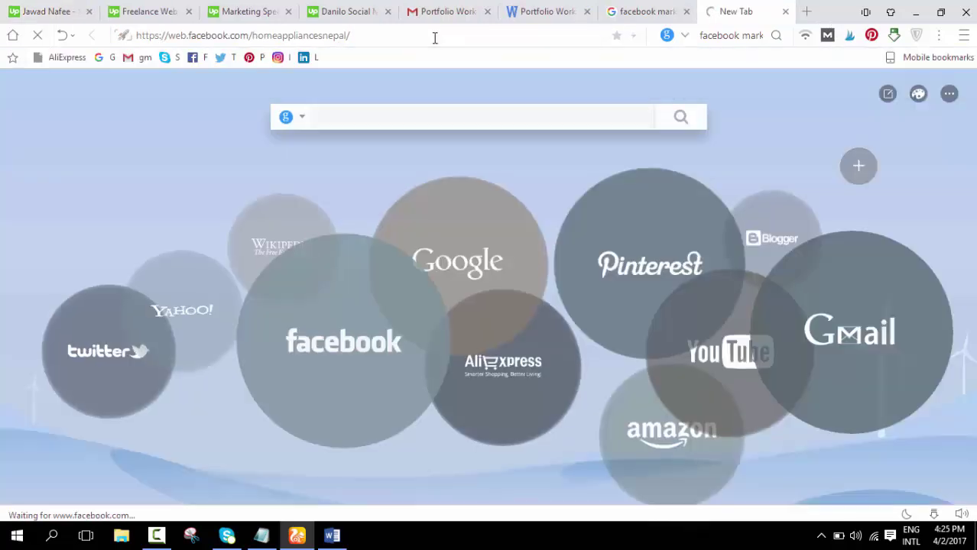
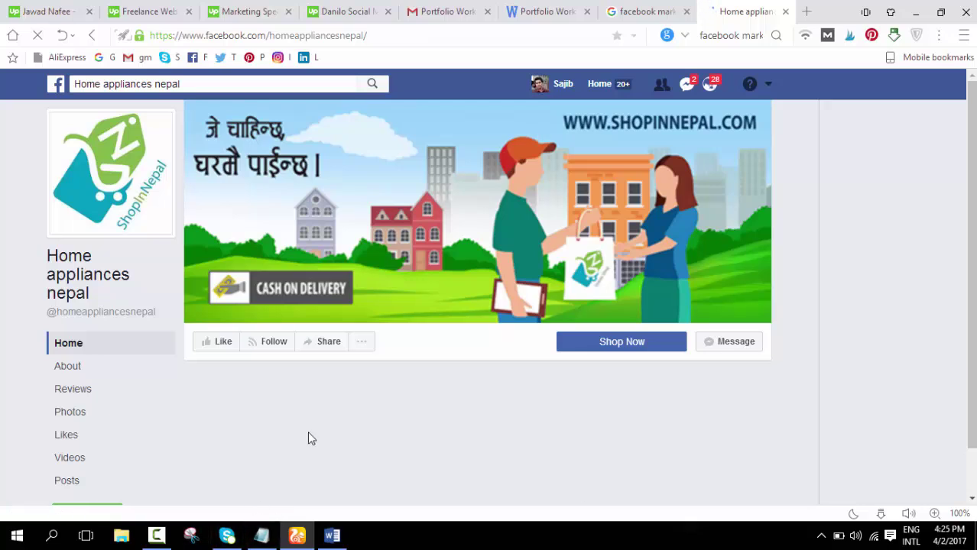
- Shrink the Facebook page to 60% and capture its logo, sidebar and cover banner area with Snipping Tool
{"action": "key", "text": "ctrl+minus"}
{"action": "key", "text": "ctrl+minus"}
{"action": "key", "text": "ctrl+minus"}
{"action": "key", "text": "ctrl+minus"}
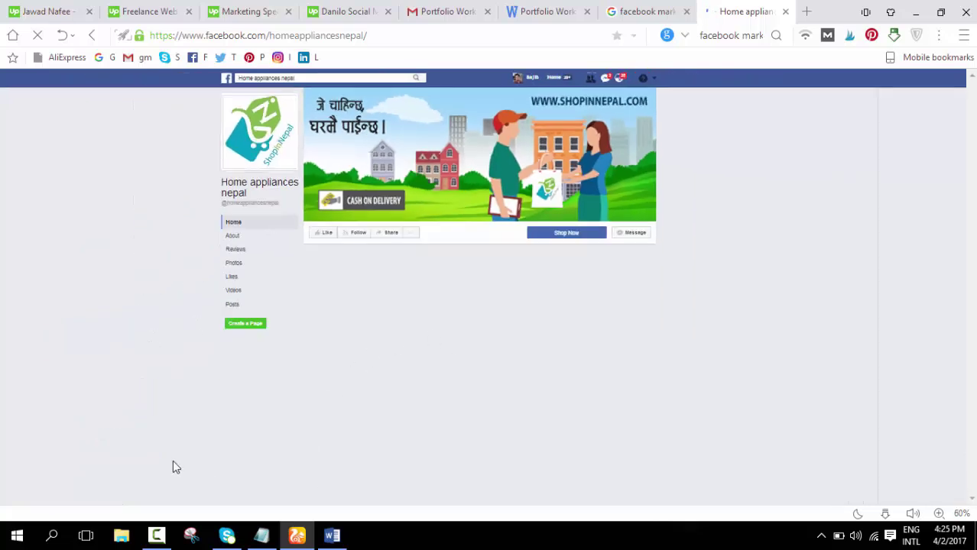
{"action": "left_click", "coordinate": [193, 536]}
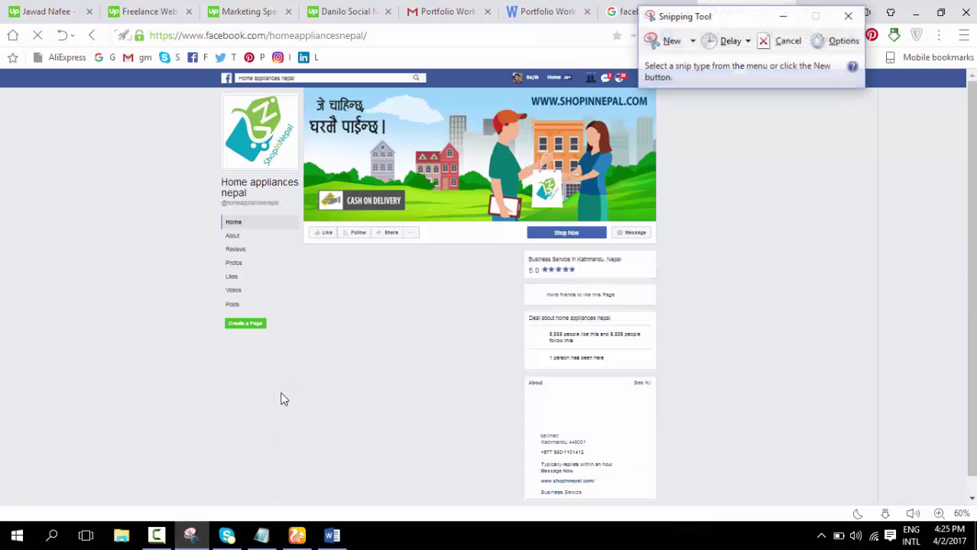
{"action": "left_click", "coordinate": [666, 41]}
{"action": "left_click_drag", "start_coordinate": [217, 89], "coordinate": [655, 349]}
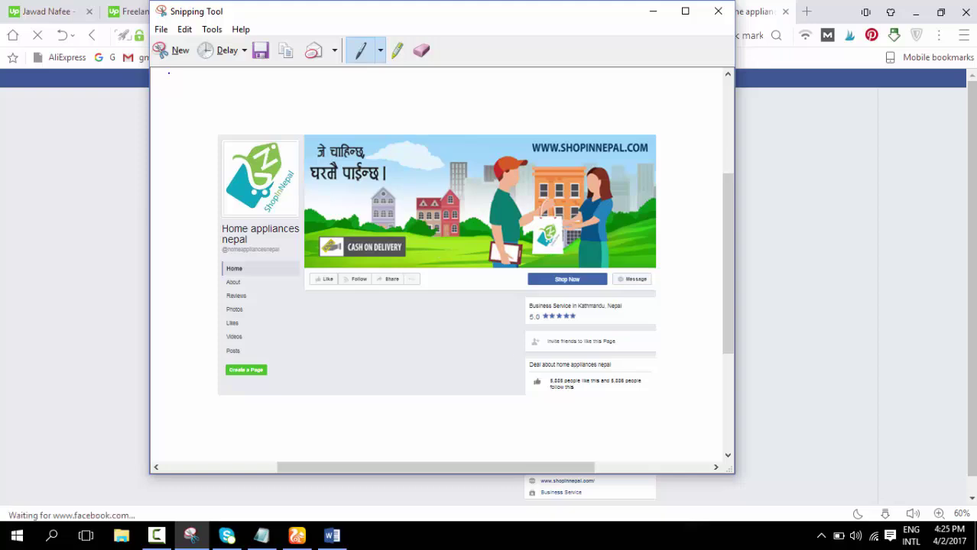
- Save the snip to the Desktop as a PNG named scgusy and close Snipping Tool
{"action": "left_click", "coordinate": [260, 51]}
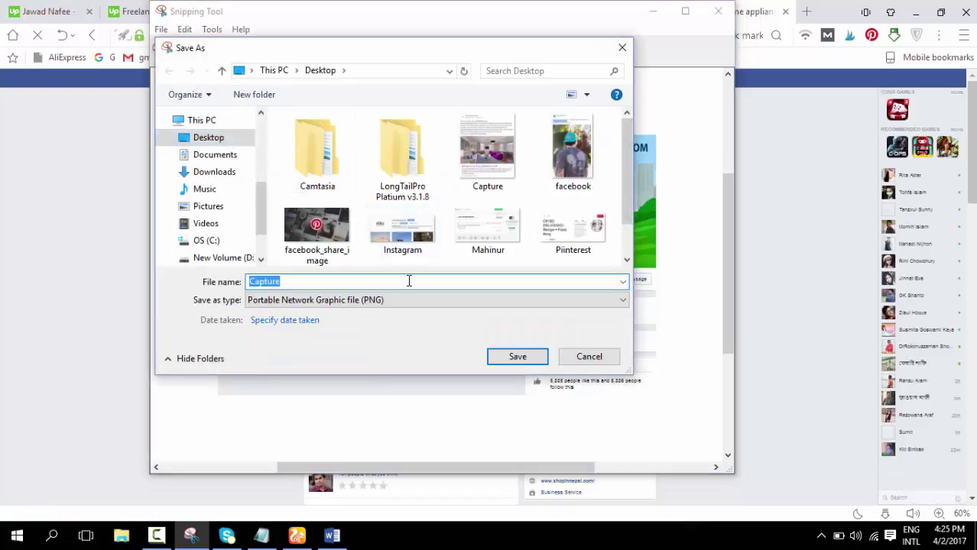
{"action": "key", "text": "Return"}
{"action": "key", "text": "Return"}
{"action": "type", "text": "scgusy"}
{"action": "key", "text": "Return"}
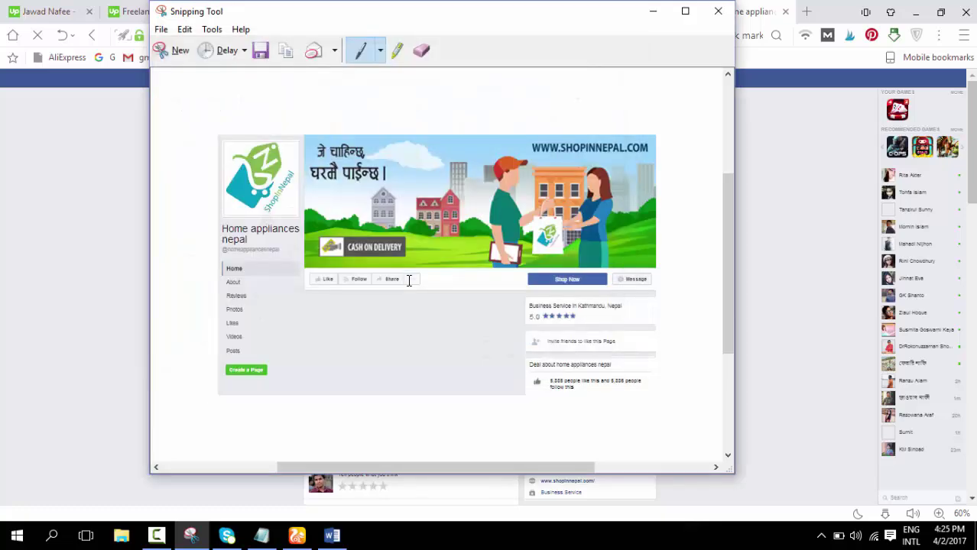
{"action": "left_click", "coordinate": [717, 13]}
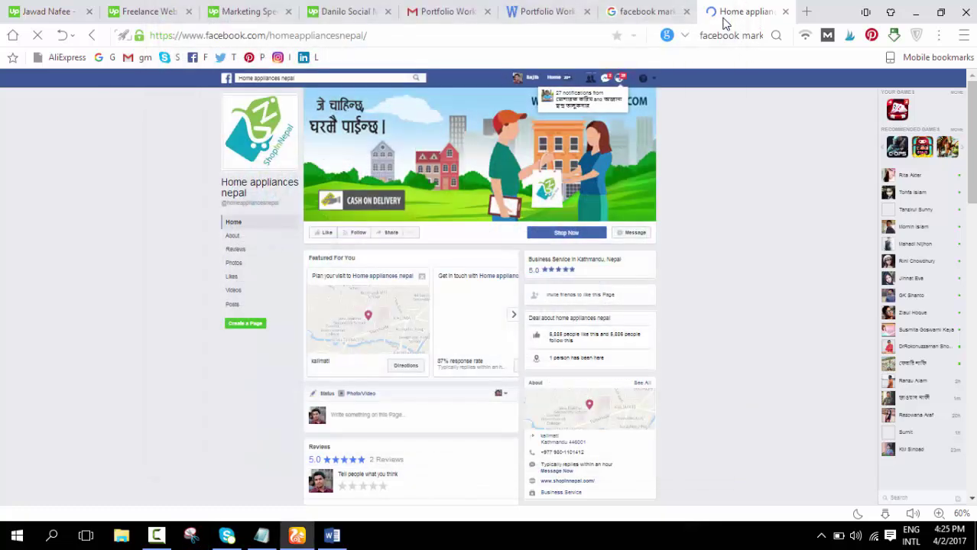
- Back in the Upwork project form, load the scgusy image from the Desktop as the project thumbnail
{"action": "left_click", "coordinate": [38, 13]}
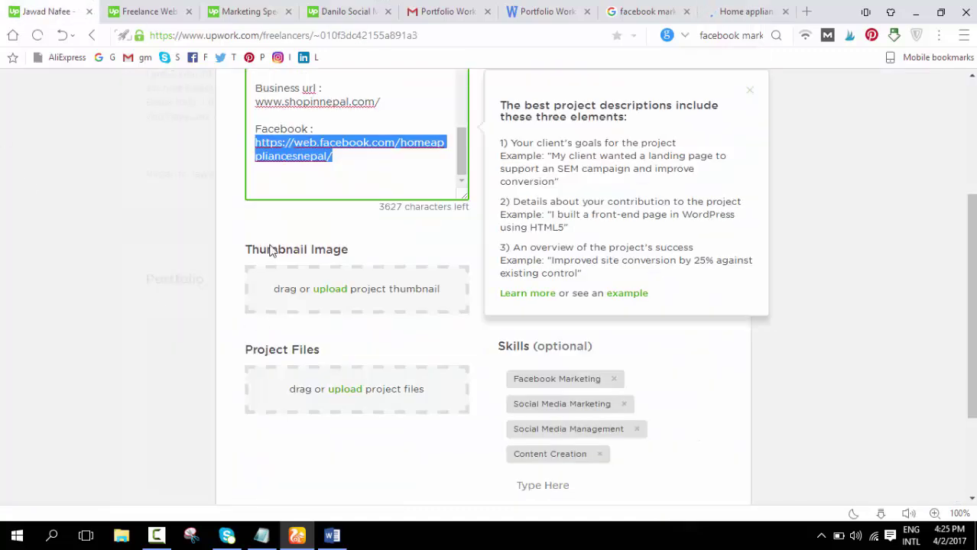
{"action": "left_click", "coordinate": [327, 307]}
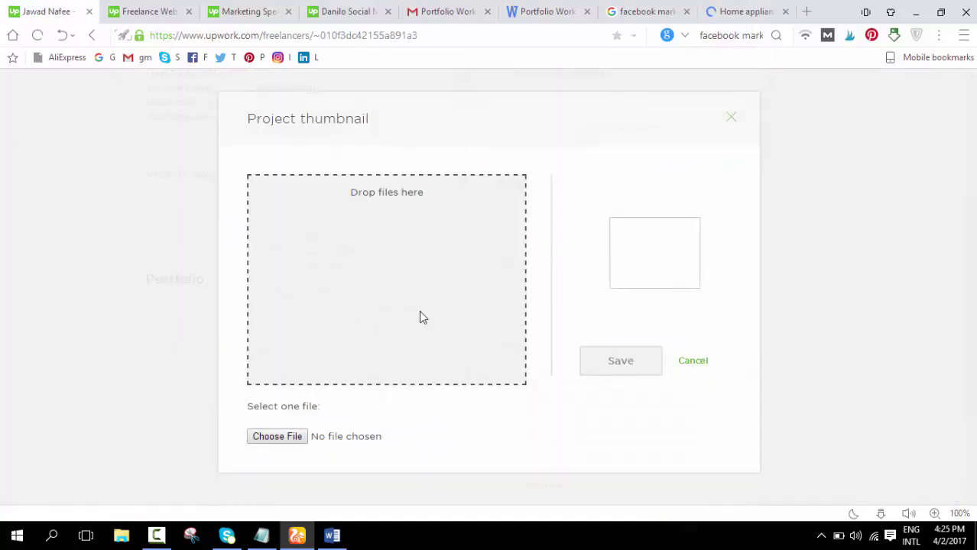
{"action": "left_click", "coordinate": [294, 438]}
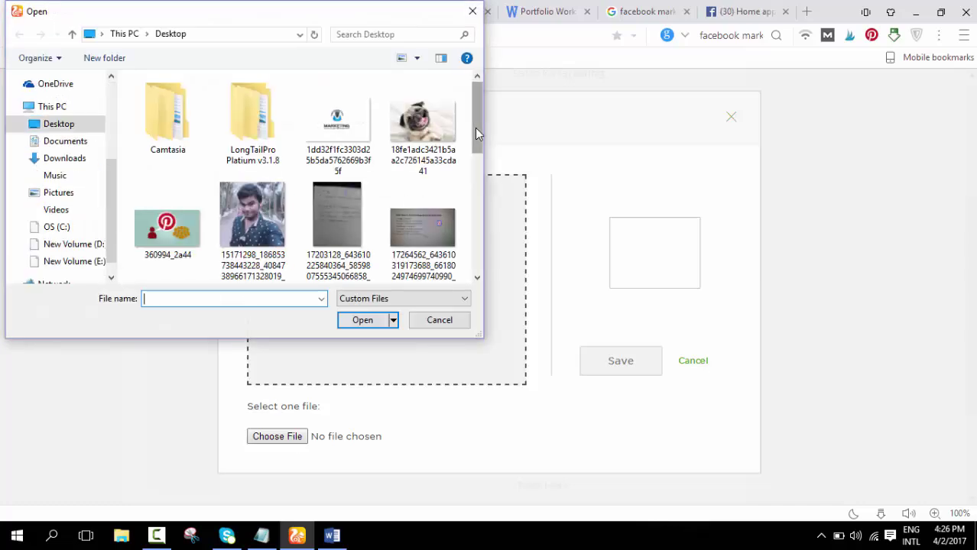
{"action": "left_click_drag", "start_coordinate": [477, 133], "coordinate": [473, 233]}
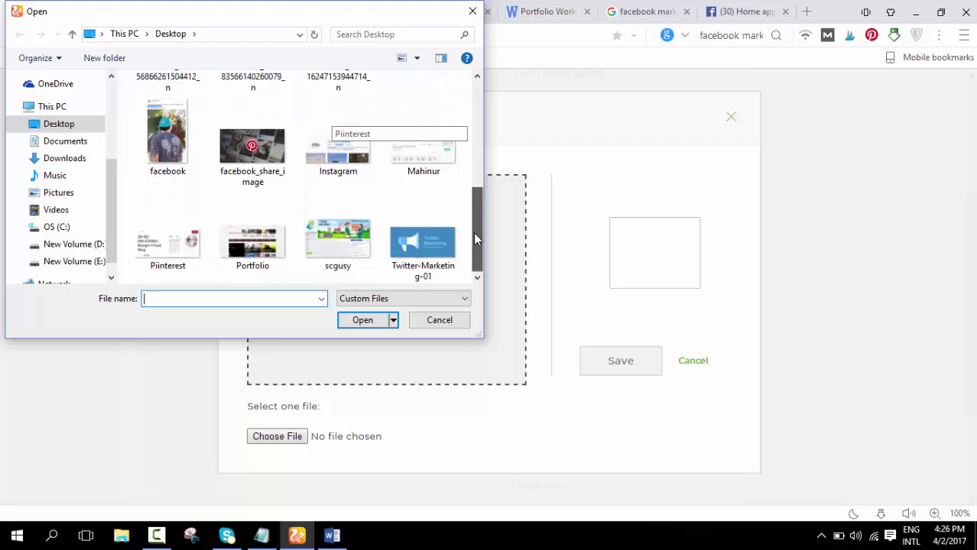
{"action": "left_click", "coordinate": [337, 225]}
{"action": "left_click", "coordinate": [362, 320]}
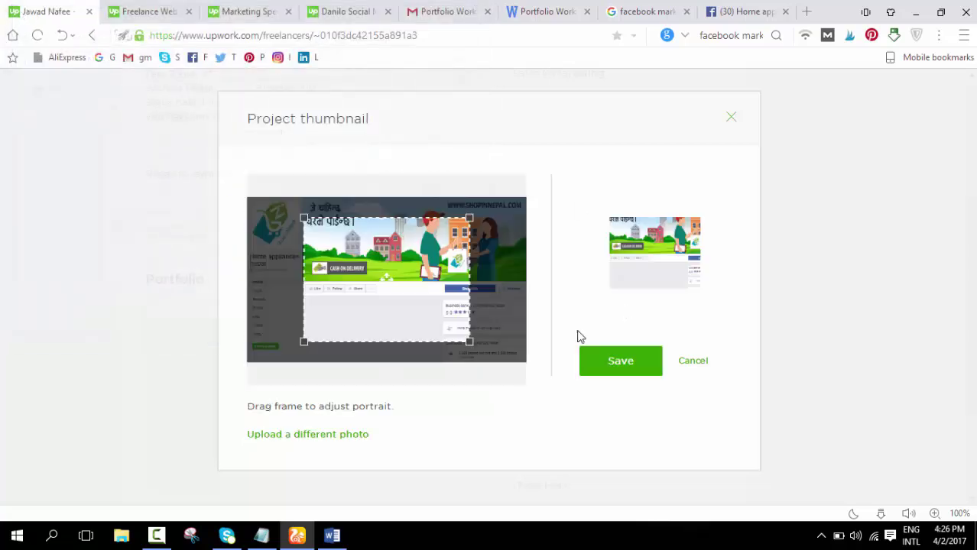
- Enlarge the thumbnail crop frame to the image's full height, shift it over the cover banner, and save the thumbnail
{"action": "left_click_drag", "start_coordinate": [305, 219], "coordinate": [233, 194]}
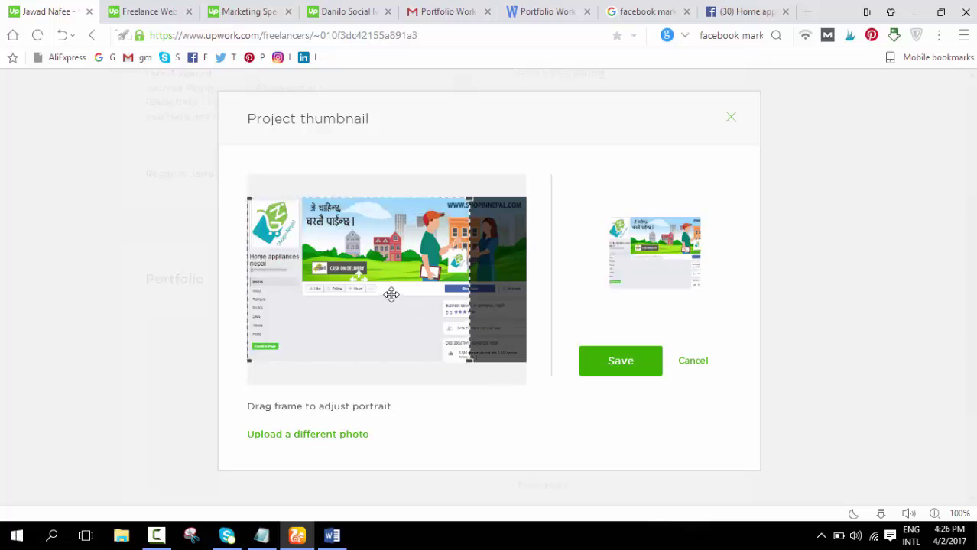
{"action": "left_click_drag", "start_coordinate": [390, 295], "coordinate": [463, 291]}
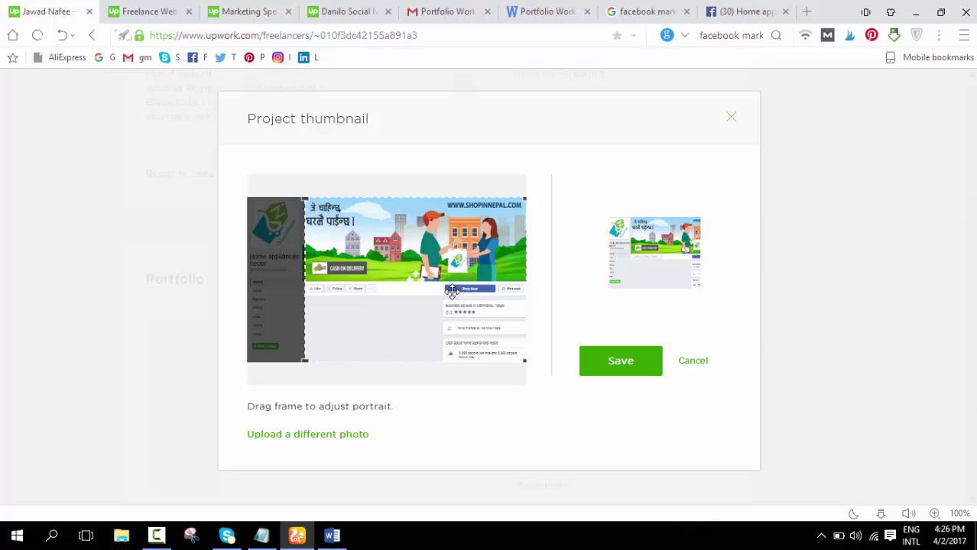
{"action": "left_click_drag", "start_coordinate": [450, 289], "coordinate": [446, 289]}
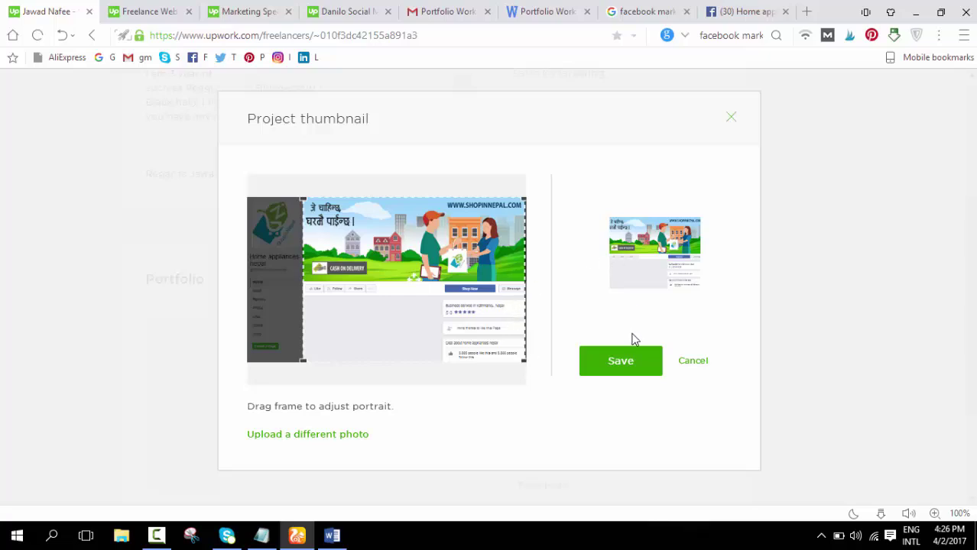
{"action": "left_click", "coordinate": [623, 370]}
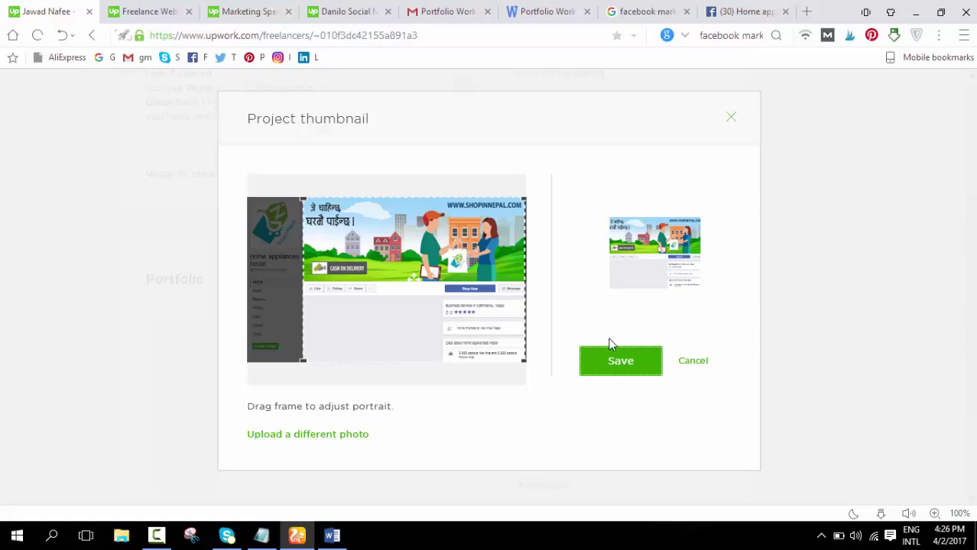
{"action": "left_click", "coordinate": [619, 366]}
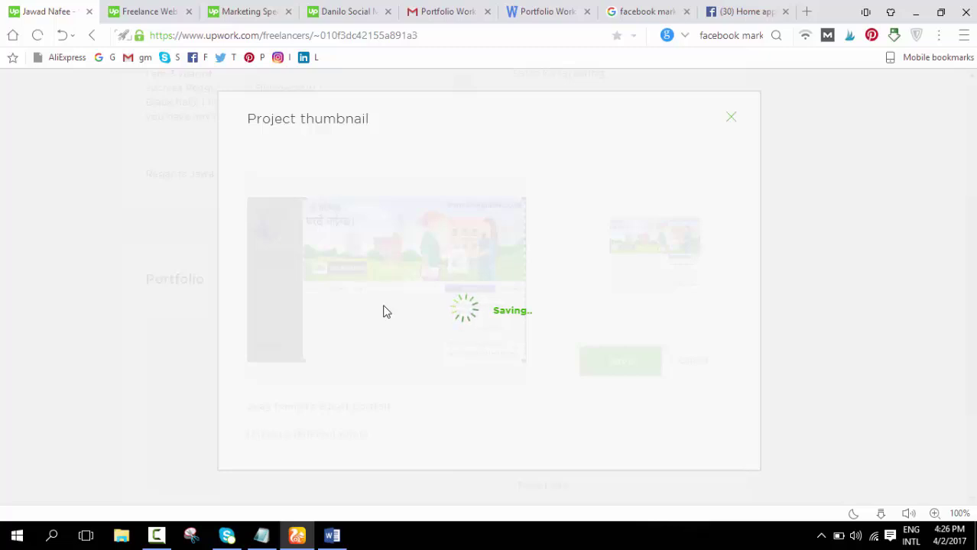
- Attach the Portfolio Work Sample 3 PDF from the Desktop as a project file
{"action": "scroll", "coordinate": [772, 297], "scroll_direction": "down", "scroll_amount": 2}
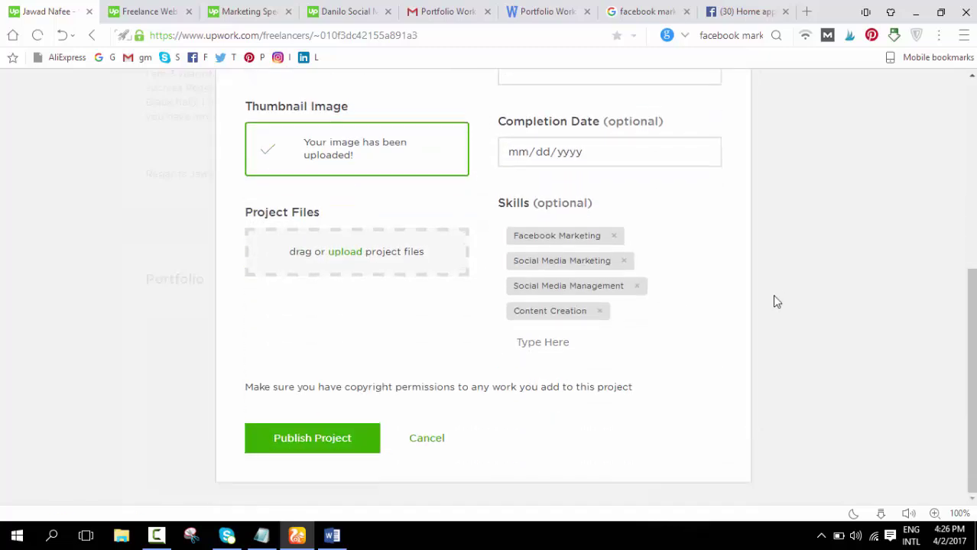
{"action": "scroll", "coordinate": [839, 322], "scroll_direction": "up", "scroll_amount": 1}
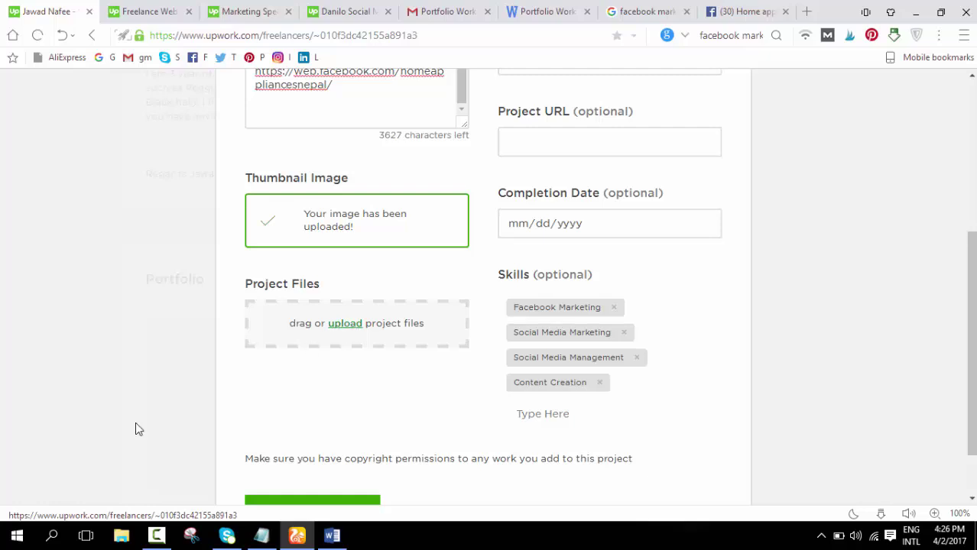
{"action": "left_click", "coordinate": [343, 327]}
{"action": "left_click_drag", "start_coordinate": [474, 113], "coordinate": [484, 221]}
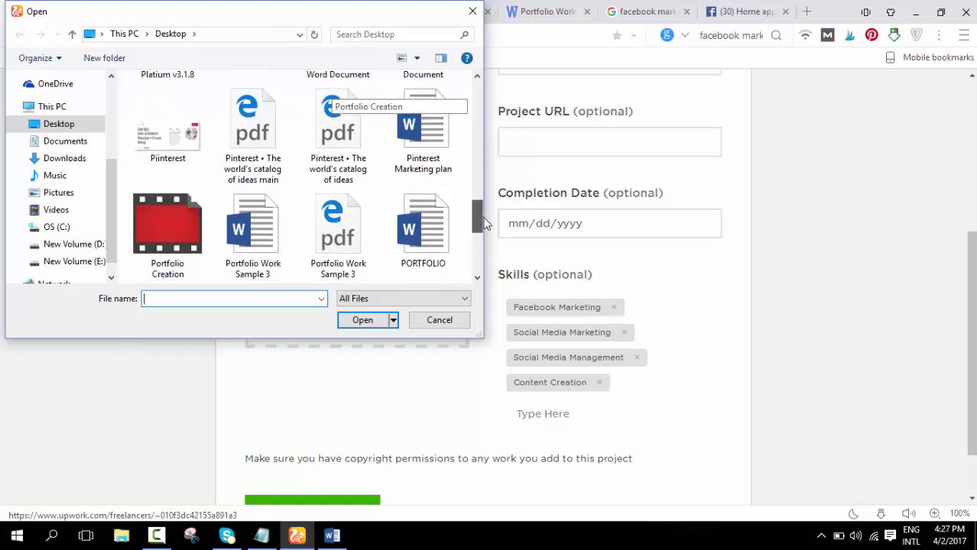
{"action": "left_click", "coordinate": [337, 259]}
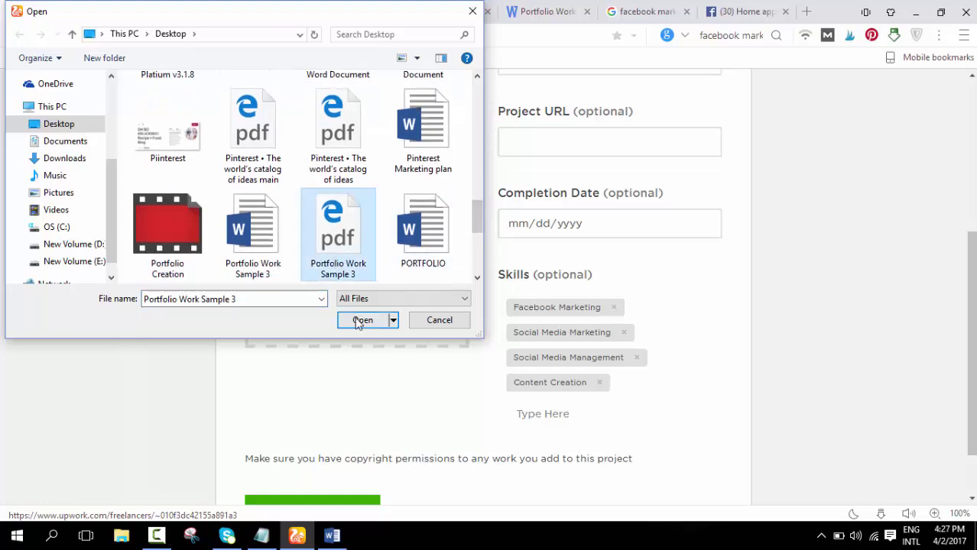
{"action": "left_click", "coordinate": [359, 321]}
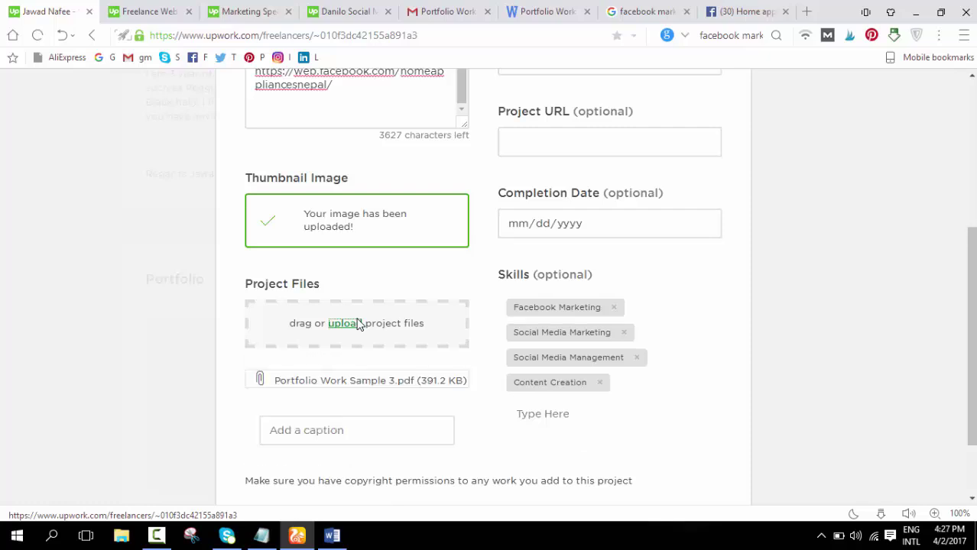
{"action": "scroll", "coordinate": [366, 366], "scroll_direction": "down", "scroll_amount": 2}
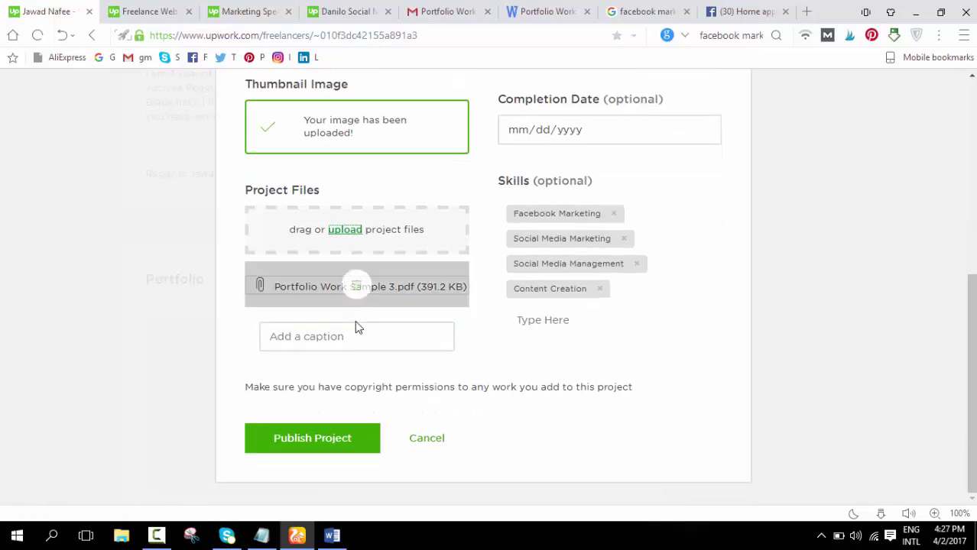
- Copy the project title "Facebook Marketing for Photography" into the caption of the attached PDF
{"action": "left_click", "coordinate": [364, 337]}
{"action": "scroll", "coordinate": [363, 342], "scroll_direction": "up", "scroll_amount": 3}
{"action": "scroll", "coordinate": [363, 342], "scroll_direction": "up", "scroll_amount": 5}
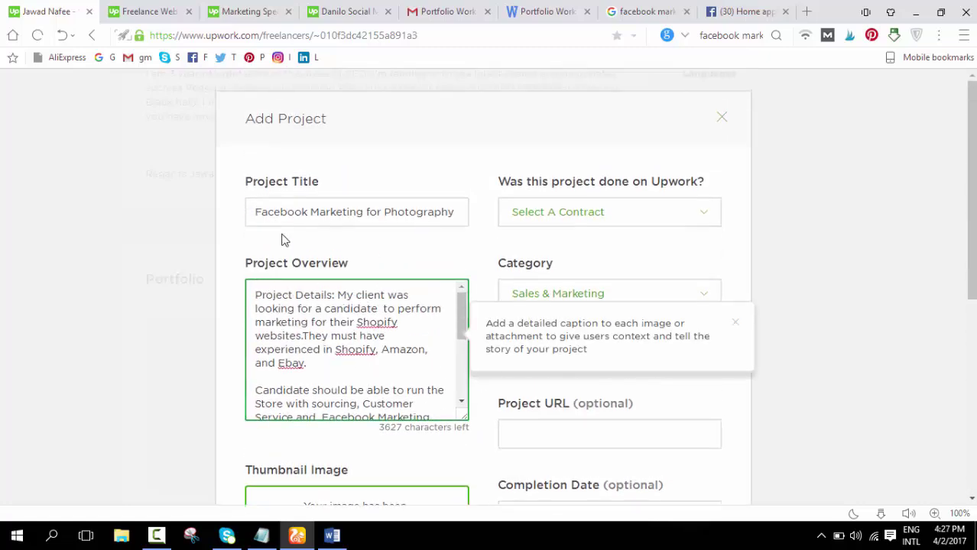
{"action": "left_click_drag", "start_coordinate": [257, 212], "coordinate": [463, 225]}
{"action": "right_click", "coordinate": [434, 206]}
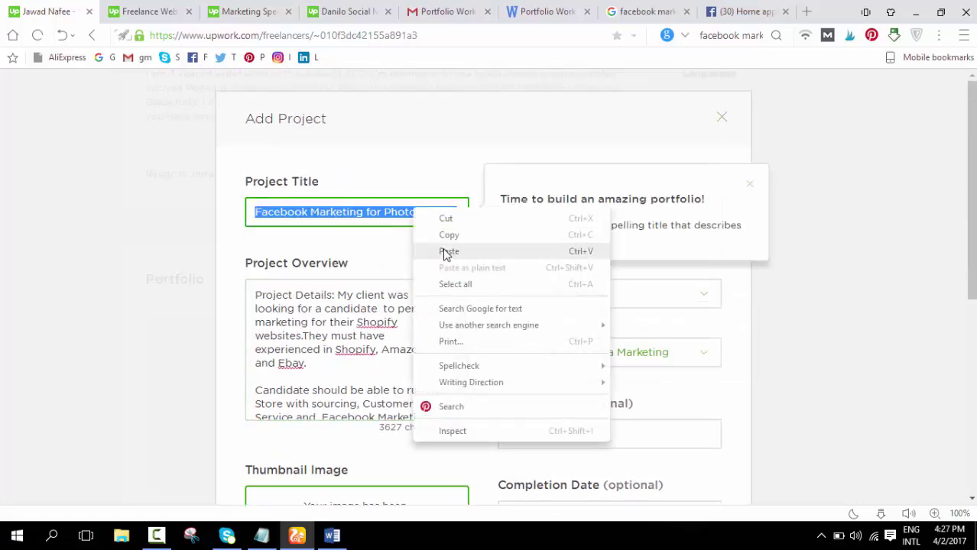
{"action": "left_click", "coordinate": [447, 233]}
{"action": "scroll", "coordinate": [434, 281], "scroll_direction": "down", "scroll_amount": 5}
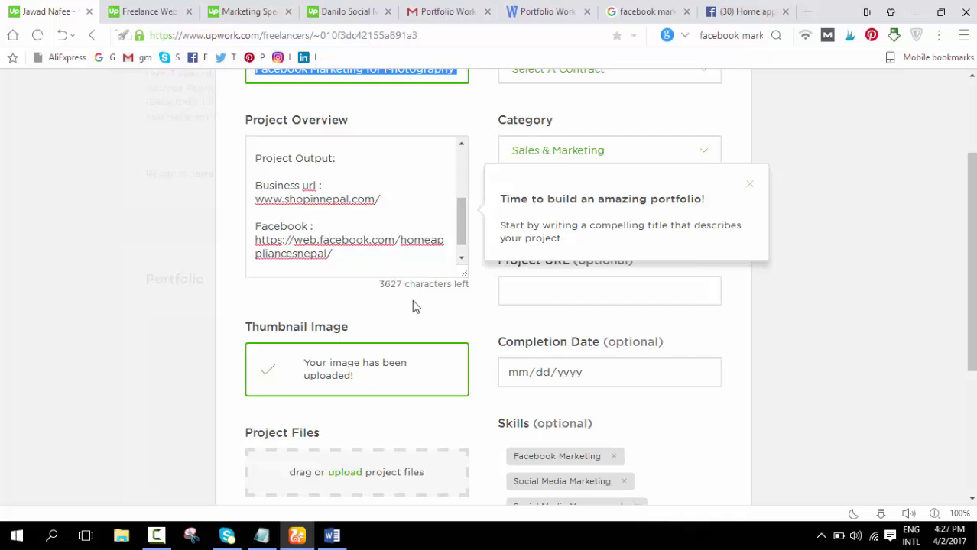
{"action": "scroll", "coordinate": [386, 397], "scroll_direction": "down", "scroll_amount": 3}
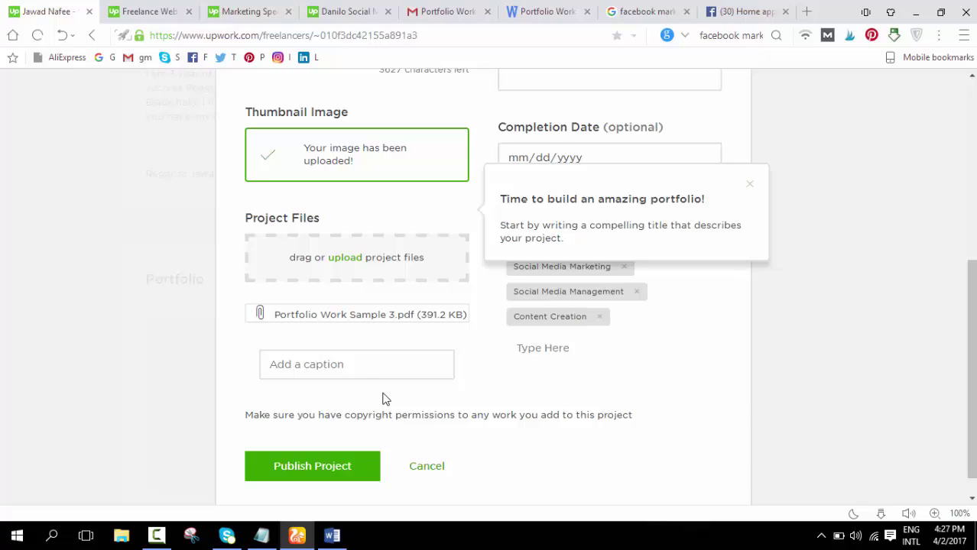
{"action": "left_click", "coordinate": [384, 365]}
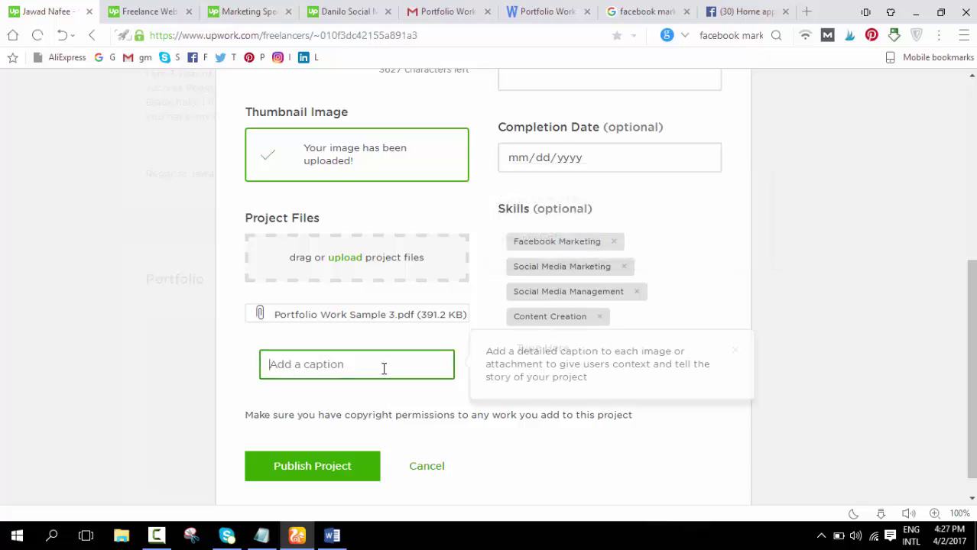
{"action": "key", "text": "ctrl+v"}
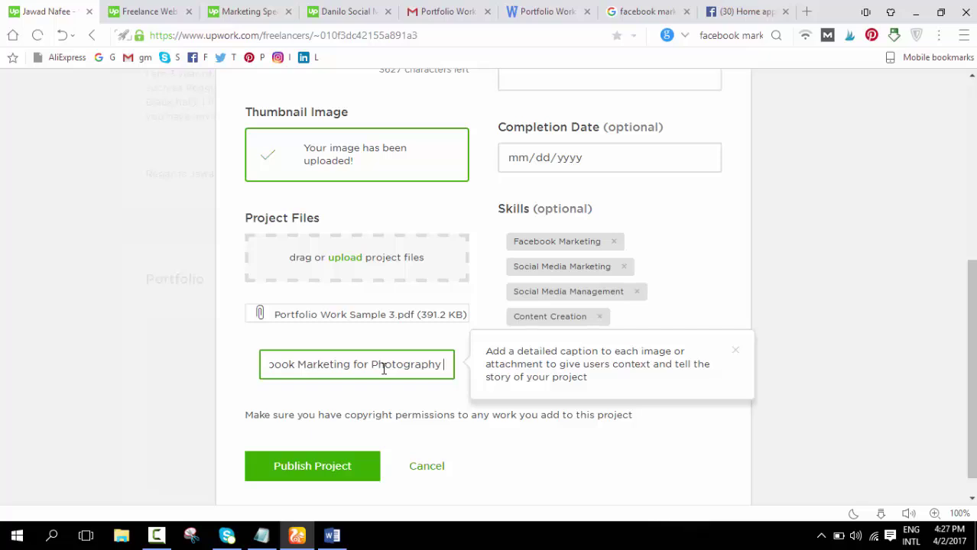
- Reword the PDF caption to "Facebook Marketing Activity Sample of Photography" and publish the project
{"action": "key", "text": "ctrl+Left"}
{"action": "key", "text": "ctrl+Left"}
{"action": "type", "text": "Activi"}
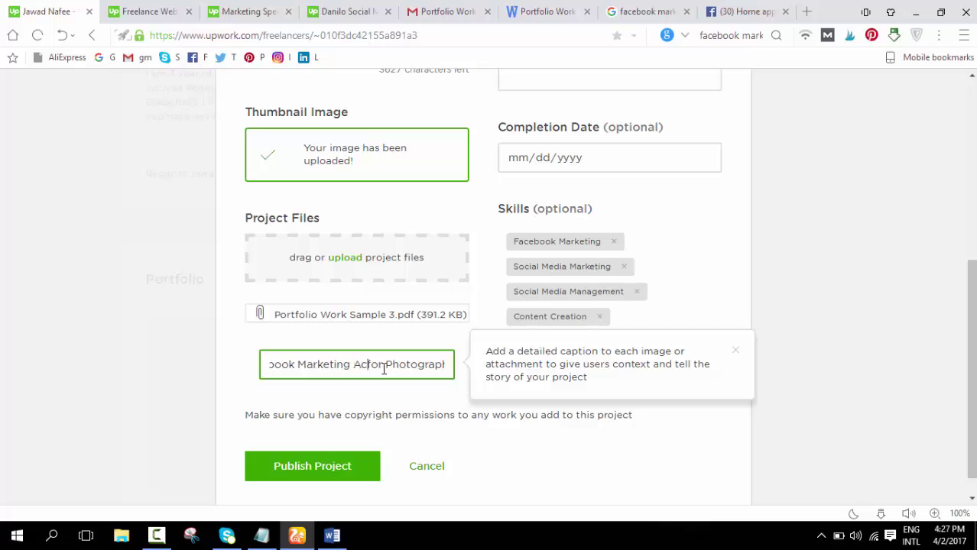
{"action": "type", "text": "ty "}
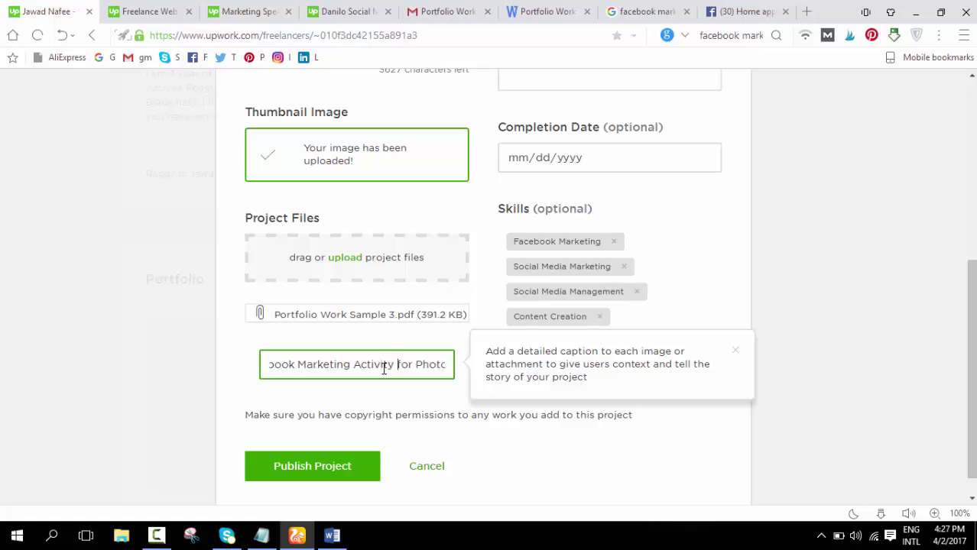
{"action": "type", "text": "Sample"}
{"action": "left_click_drag", "start_coordinate": [440, 366], "coordinate": [369, 365]}
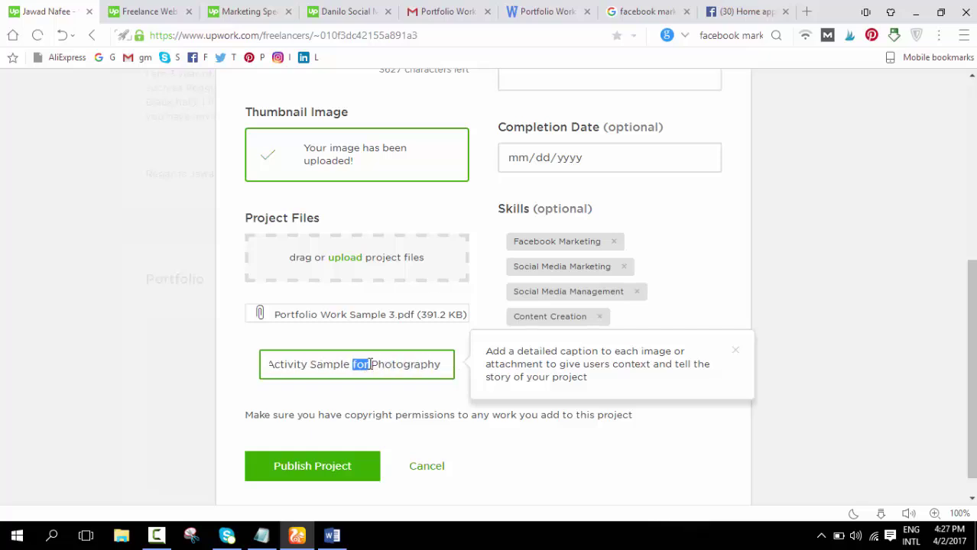
{"action": "type", "text": "of"}
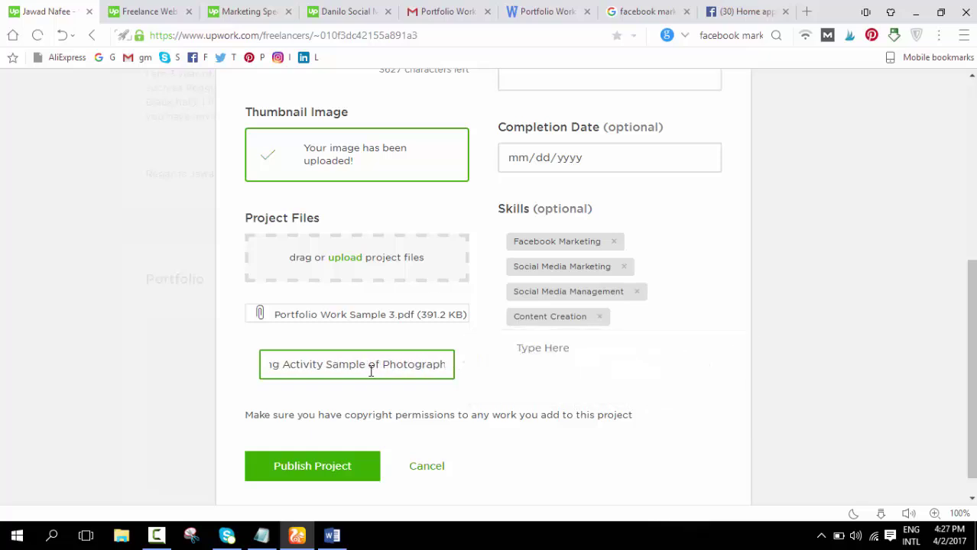
{"action": "left_click", "coordinate": [358, 468]}
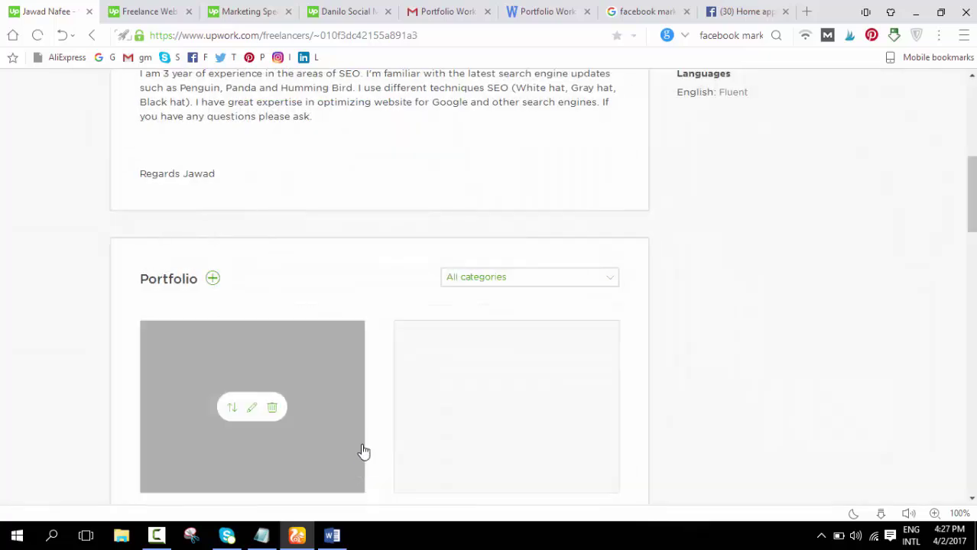
- Open the published Facebook Marketing for Photography project from the profile's portfolio
{"action": "scroll", "coordinate": [471, 371], "scroll_direction": "down", "scroll_amount": 3}
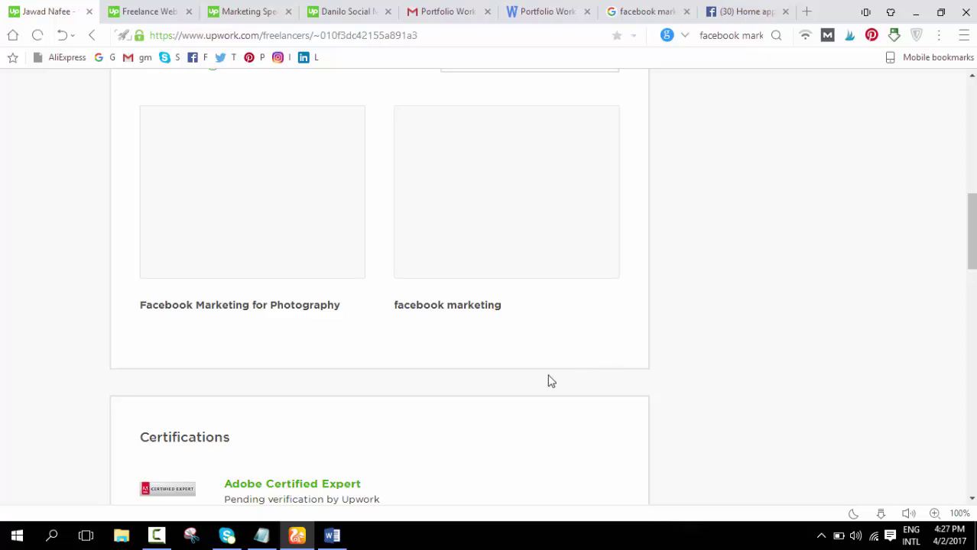
{"action": "left_click", "coordinate": [248, 239]}
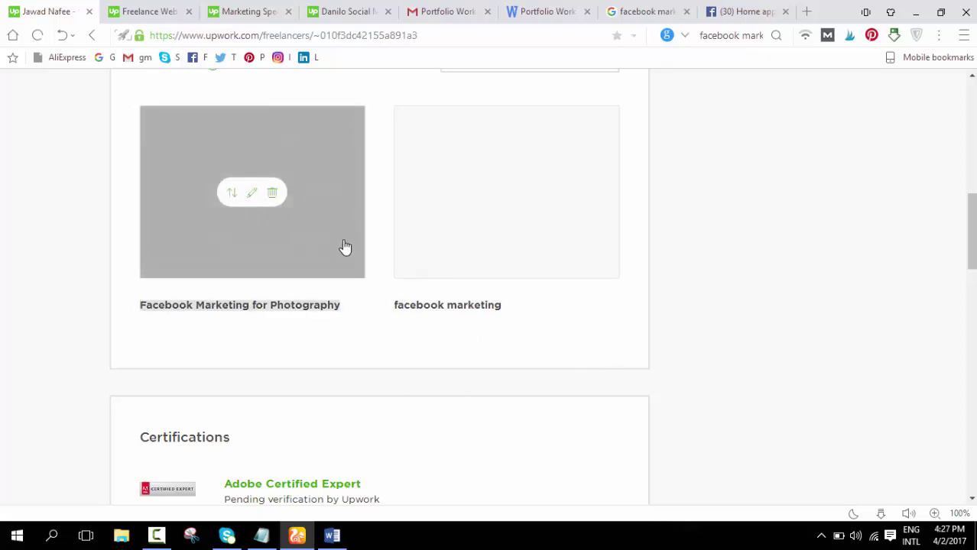
{"action": "left_click", "coordinate": [337, 178]}
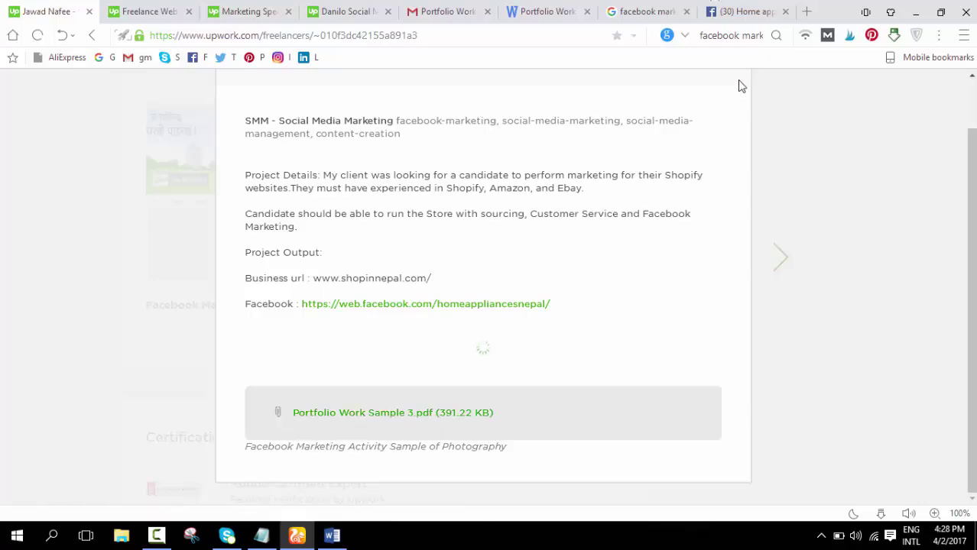
- View the Home appliances nepal Facebook page at 90% zoom and the Facebook Marketing job search, and return to the open project
{"action": "left_click", "coordinate": [739, 12]}
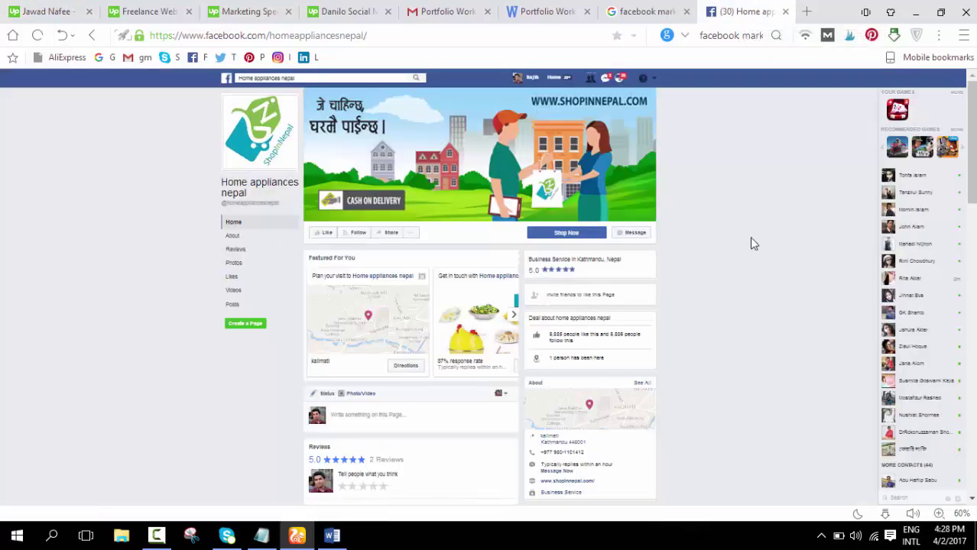
{"action": "scroll", "coordinate": [752, 256], "scroll_direction": "down", "scroll_amount": 3}
{"action": "key", "text": "ctrl+plus"}
{"action": "key", "text": "ctrl+plus"}
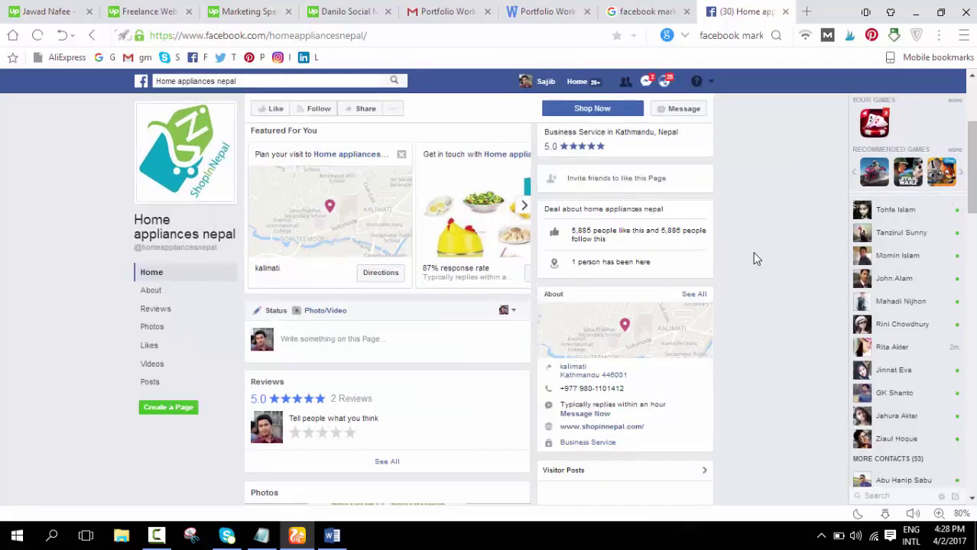
{"action": "key", "text": "ctrl+plus"}
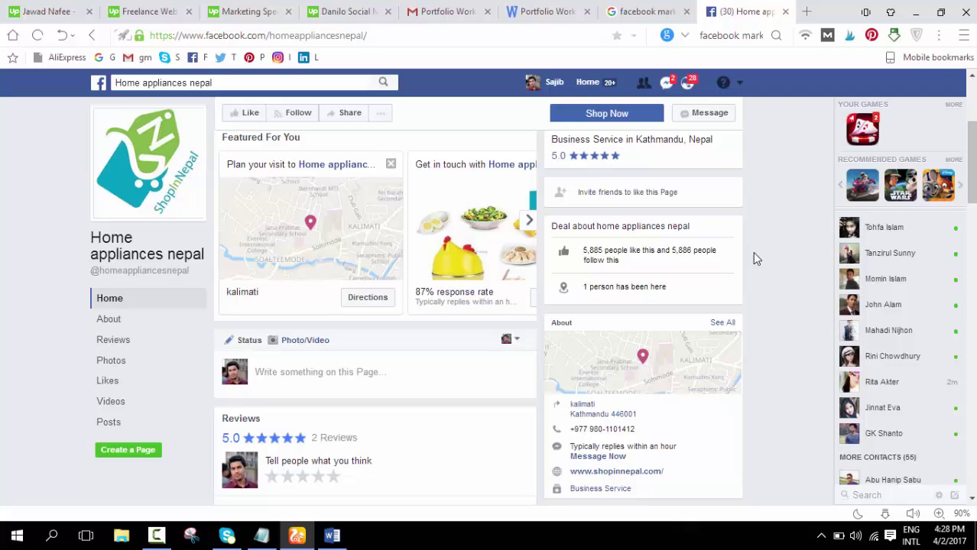
{"action": "left_click", "coordinate": [163, 11]}
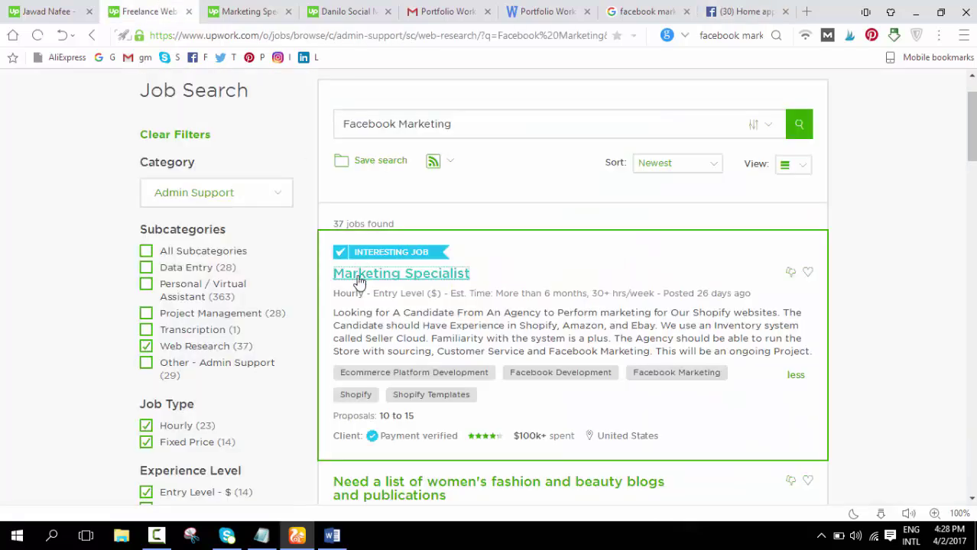
{"action": "left_click", "coordinate": [68, 18]}
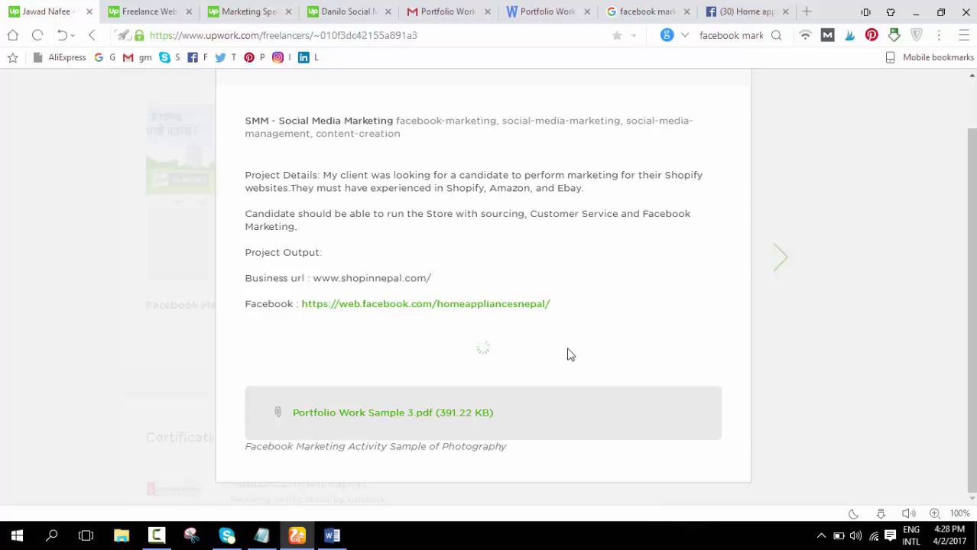
- Review the published project's category, skills, overview, page image and captioned PDF attachment, and close the project view
{"action": "scroll", "coordinate": [548, 355], "scroll_direction": "down", "scroll_amount": 1}
{"action": "scroll", "coordinate": [479, 266], "scroll_direction": "down", "scroll_amount": 3}
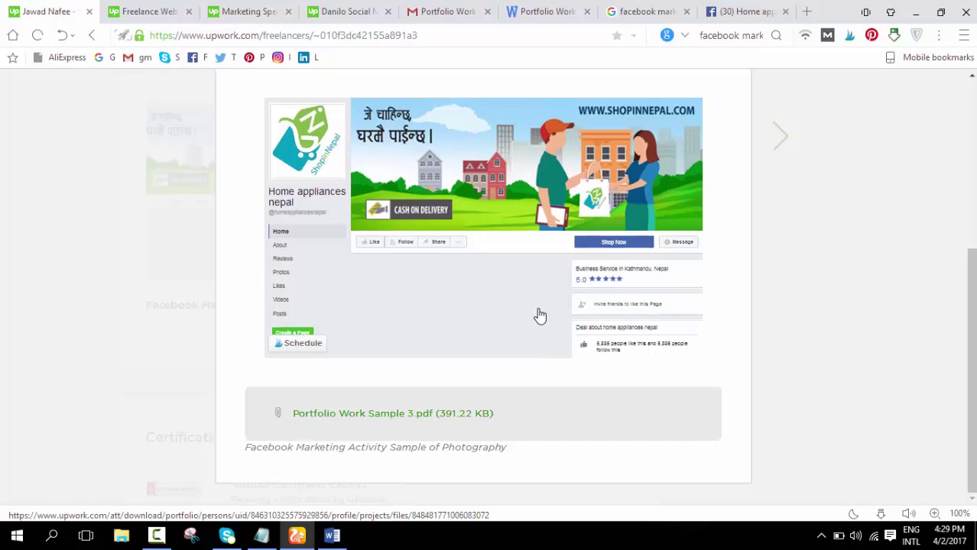
{"action": "scroll", "coordinate": [528, 321], "scroll_direction": "up", "scroll_amount": 2}
{"action": "scroll", "coordinate": [500, 346], "scroll_direction": "down", "scroll_amount": 2}
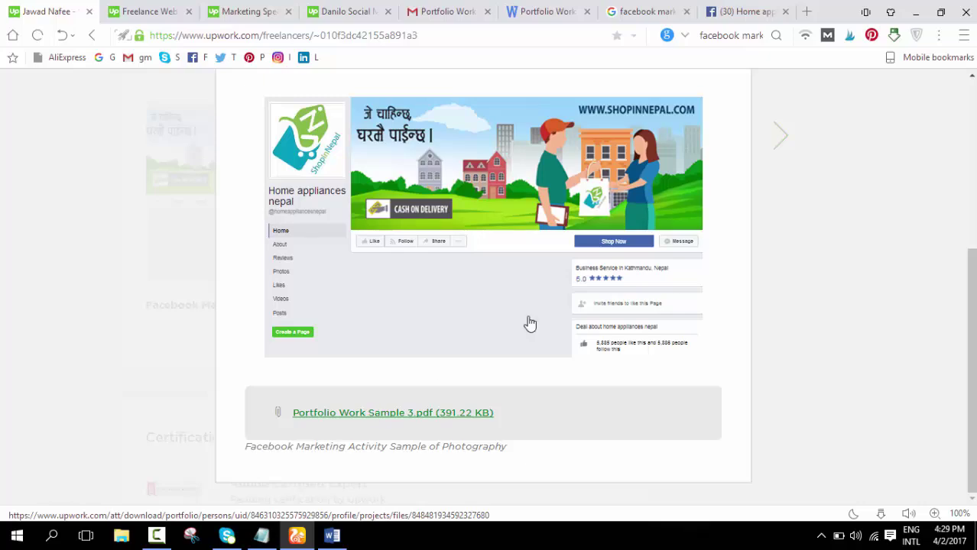
{"action": "scroll", "coordinate": [684, 230], "scroll_direction": "up", "scroll_amount": 4}
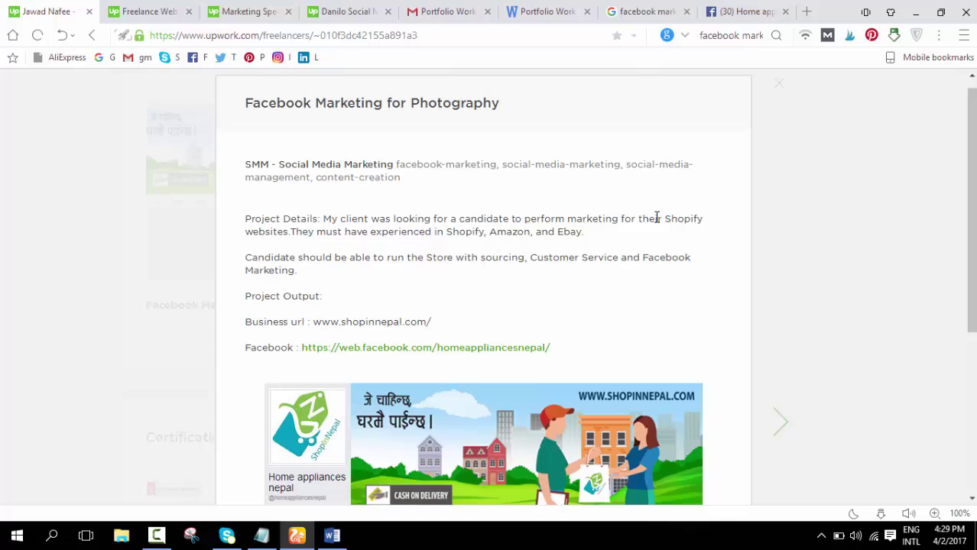
{"action": "scroll", "coordinate": [412, 336], "scroll_direction": "down", "scroll_amount": 4}
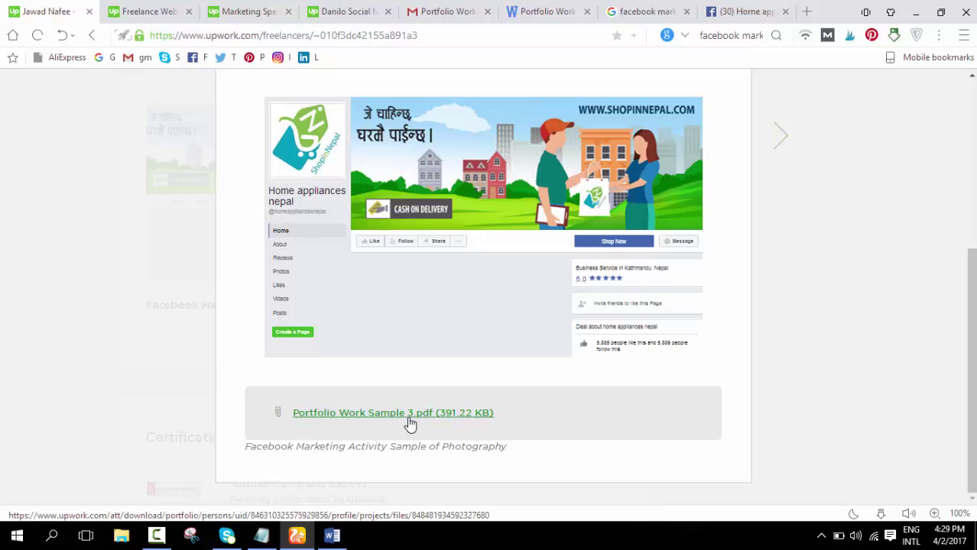
{"action": "scroll", "coordinate": [700, 386], "scroll_direction": "up", "scroll_amount": 4}
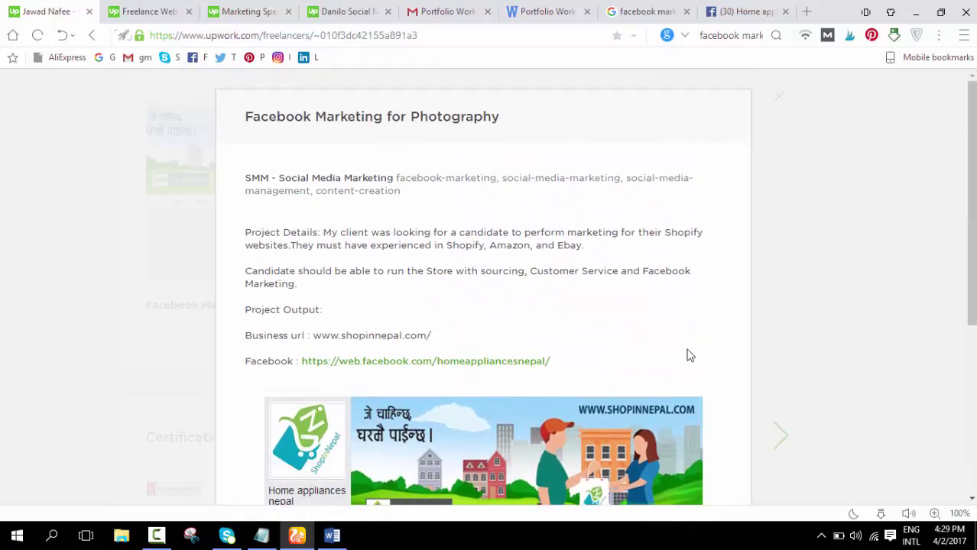
{"action": "scroll", "coordinate": [686, 355], "scroll_direction": "down", "scroll_amount": 4}
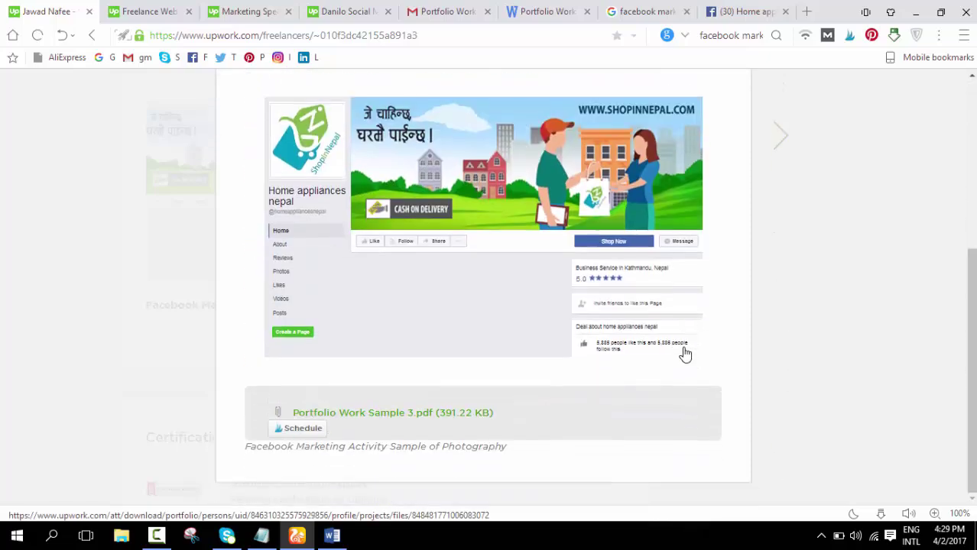
{"action": "scroll", "coordinate": [641, 300], "scroll_direction": "up", "scroll_amount": 4}
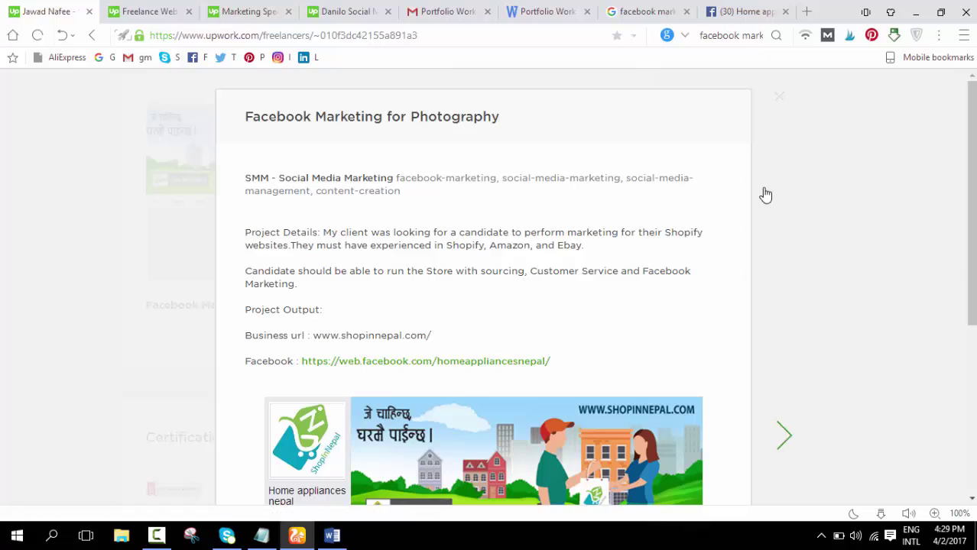
{"action": "left_click", "coordinate": [779, 96]}
- Look over the profile's Portfolio, Certifications and Tests sections
{"action": "scroll", "coordinate": [489, 317], "scroll_direction": "down", "scroll_amount": 5}
{"action": "scroll", "coordinate": [488, 317], "scroll_direction": "up", "scroll_amount": 15}
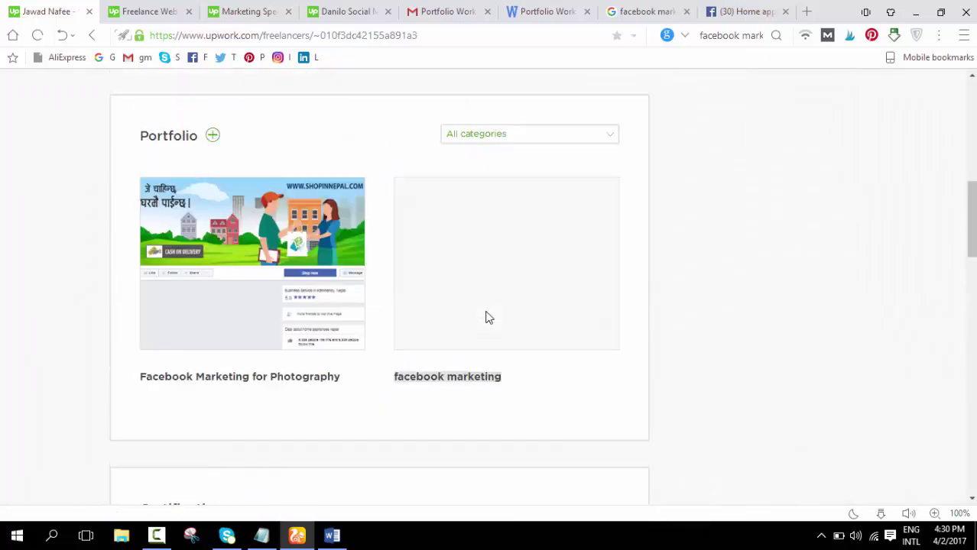
{"action": "scroll", "coordinate": [473, 318], "scroll_direction": "down", "scroll_amount": 5}
{"action": "mouse_move", "coordinate": [293, 350]}
{"action": "scroll", "coordinate": [293, 350], "scroll_direction": "down", "scroll_amount": 2}
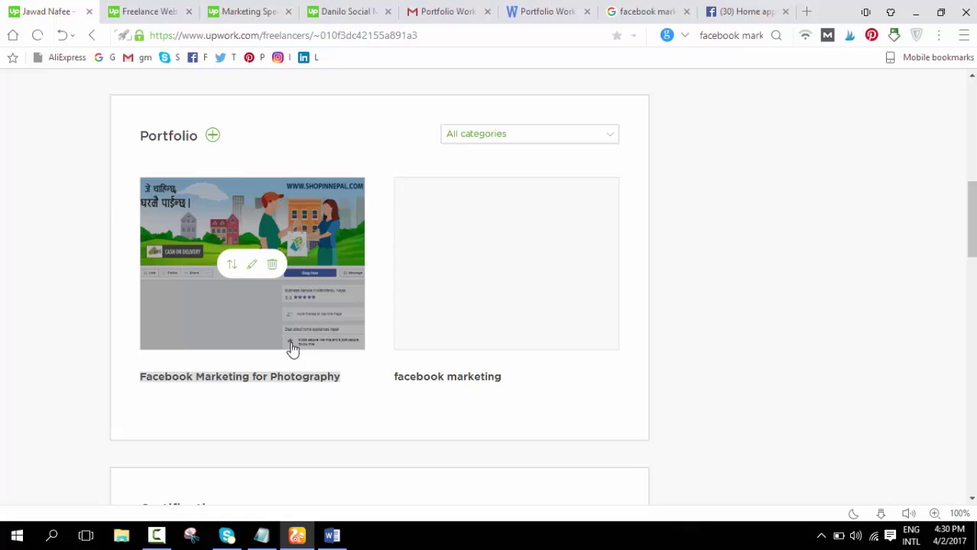
{"action": "scroll", "coordinate": [389, 301], "scroll_direction": "up", "scroll_amount": 1}
{"action": "scroll", "coordinate": [475, 235], "scroll_direction": "down", "scroll_amount": 4}
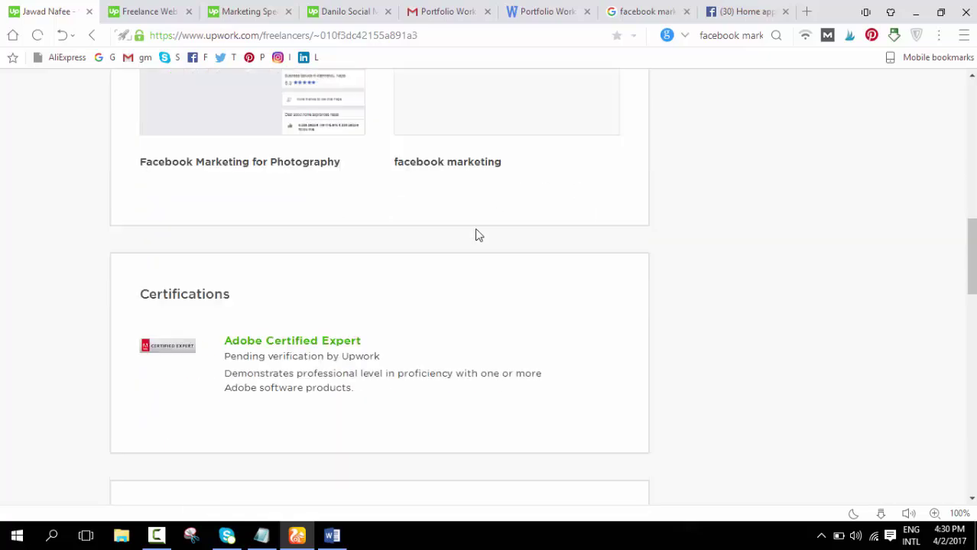
{"action": "scroll", "coordinate": [504, 262], "scroll_direction": "down", "scroll_amount": 4}
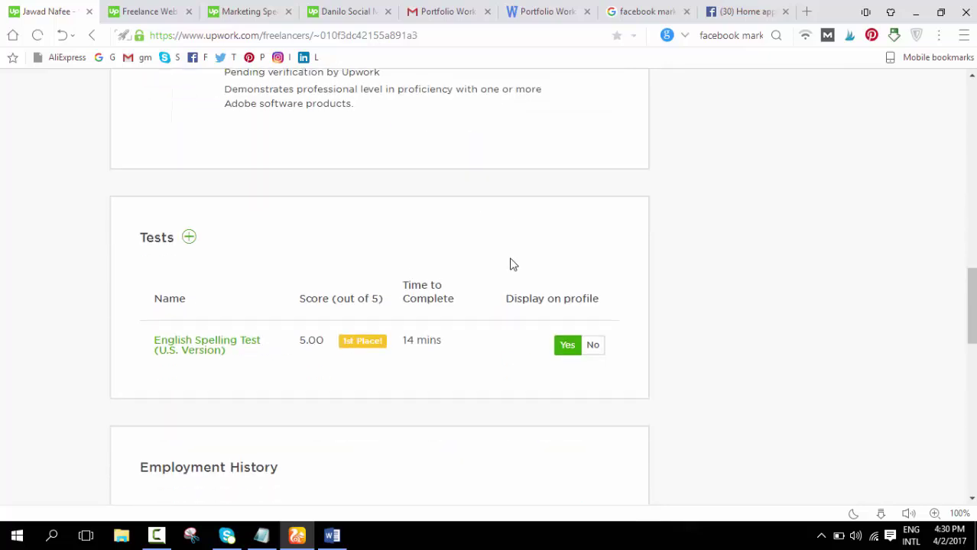
{"action": "scroll", "coordinate": [511, 263], "scroll_direction": "up", "scroll_amount": 3}
{"action": "scroll", "coordinate": [263, 271], "scroll_direction": "down", "scroll_amount": 3}
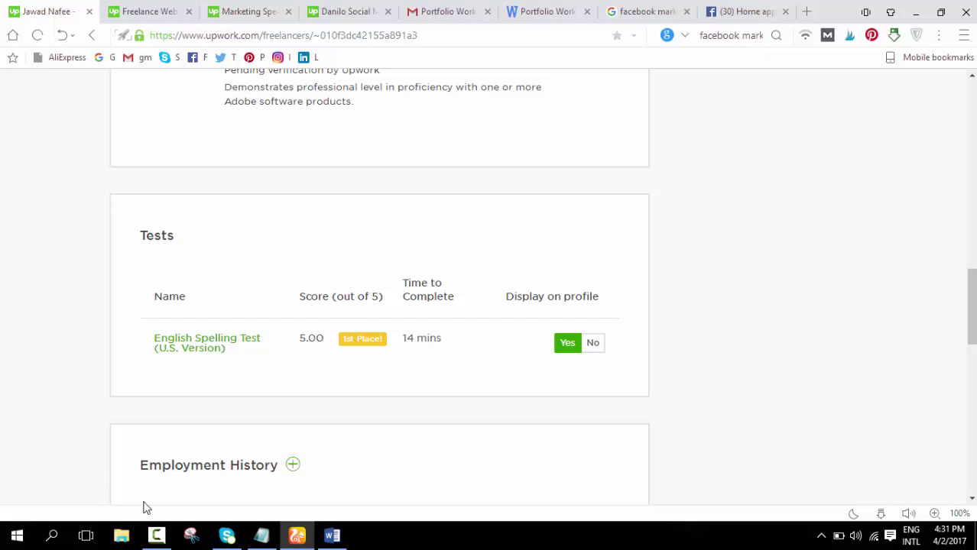
{"action": "left_click", "coordinate": [156, 535]}
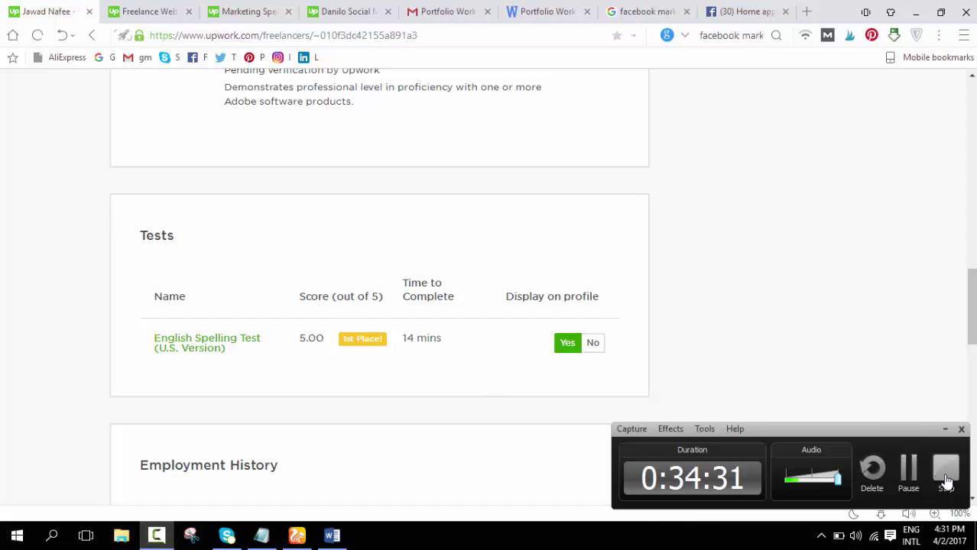